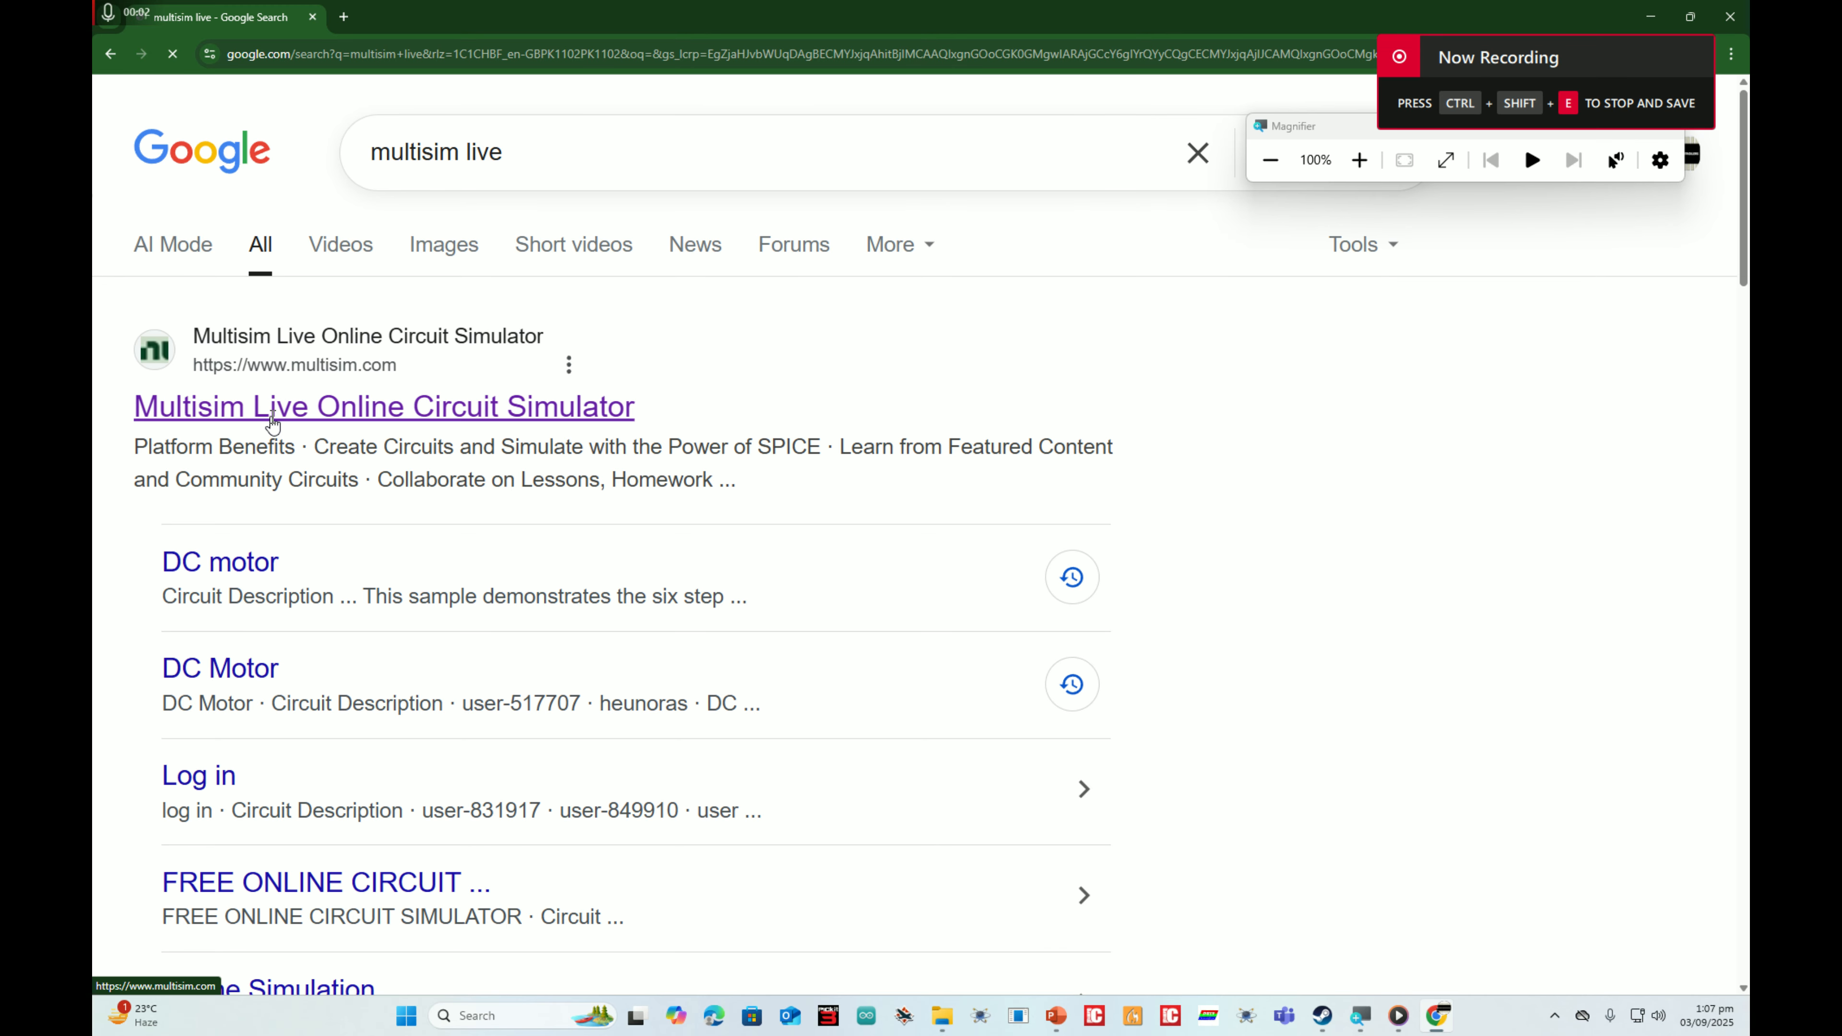
Step: Open the Multisim Live Online Circuit Simulator website from the search results
{"action": "left_click", "coordinate": [215, 379]}
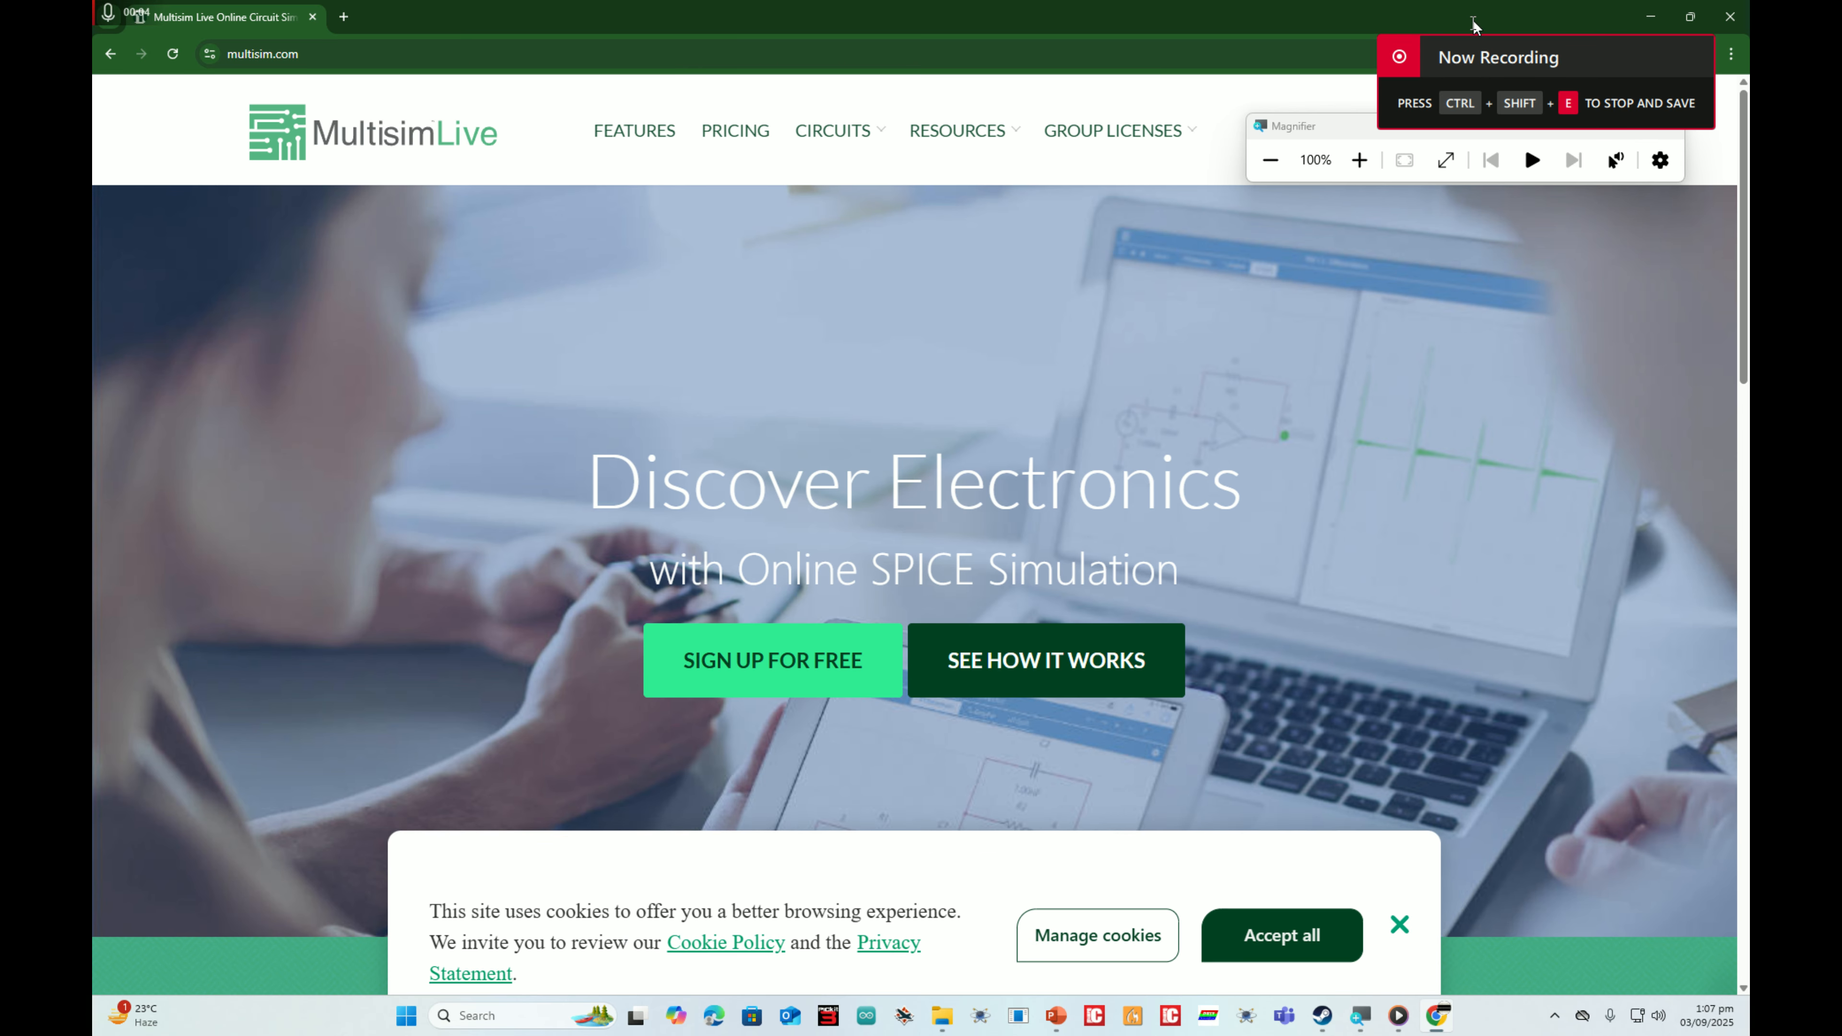
{"action": "left_click", "coordinate": [1460, 56]}
{"action": "left_click_drag", "start_coordinate": [1412, 125], "coordinate": [1485, 357]}
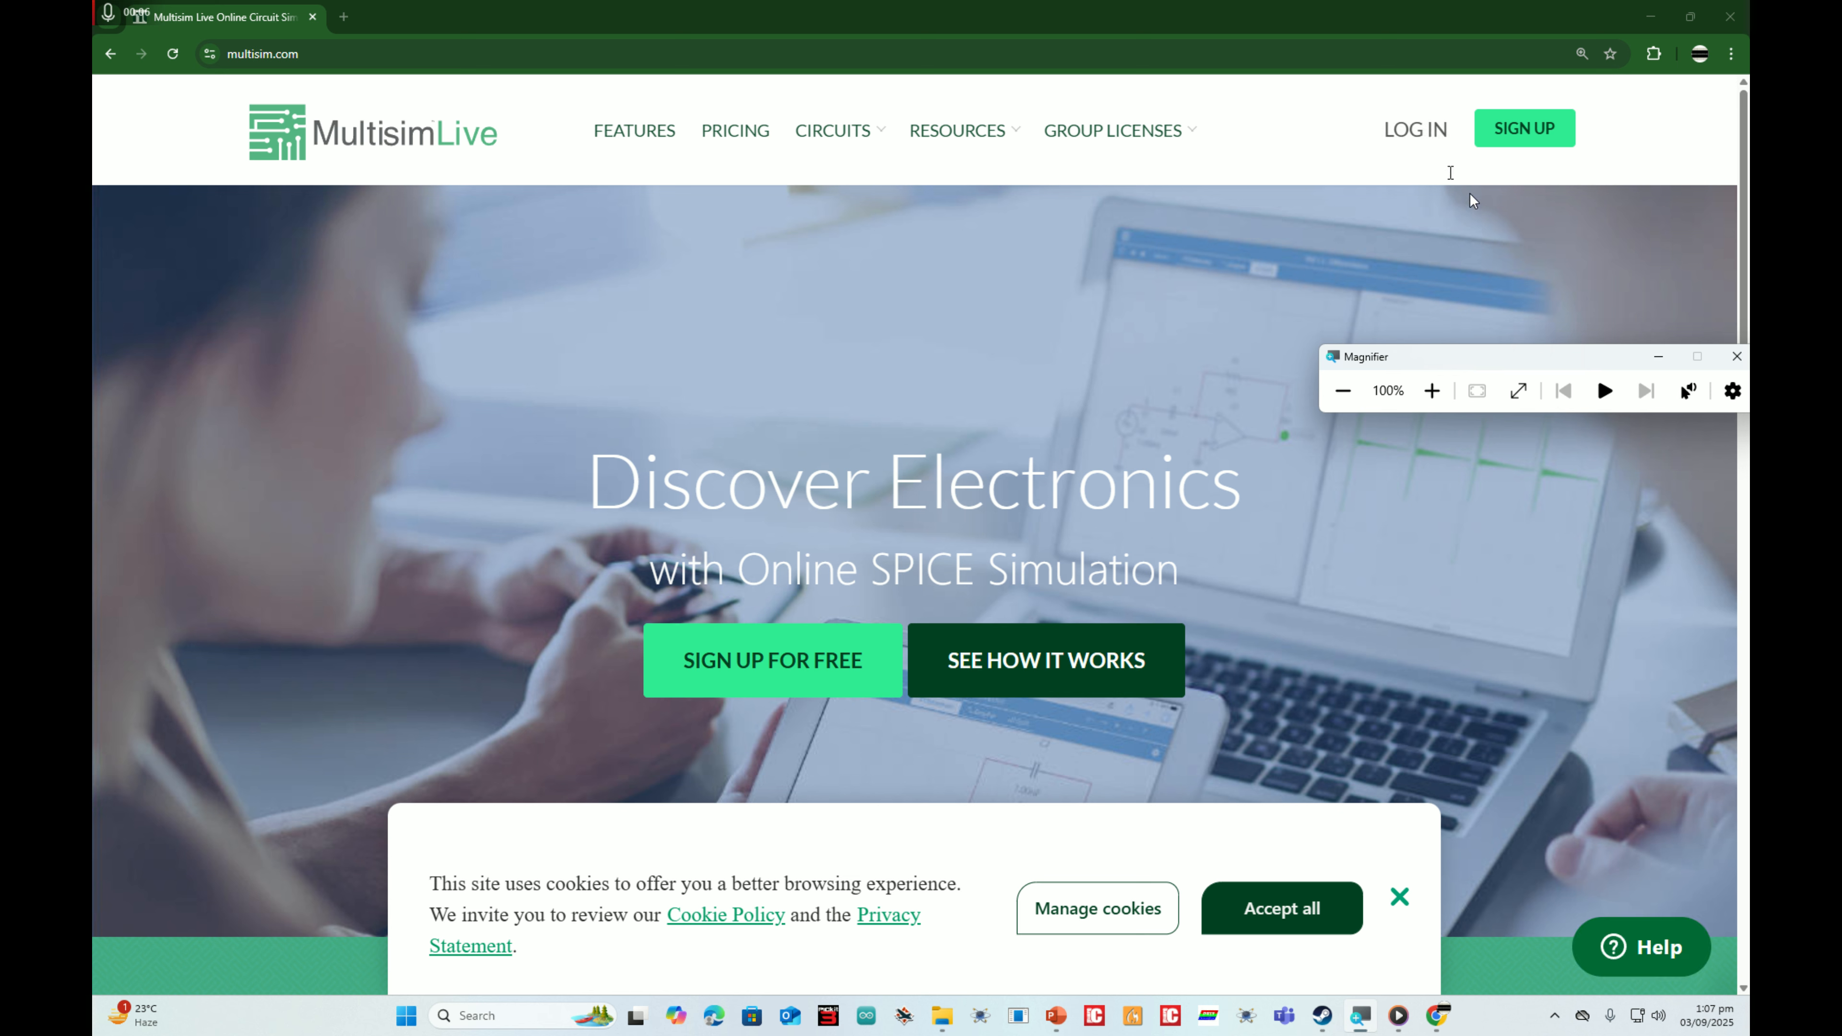
Step: Log in to Multisim Live with the account e-mail address
{"action": "left_click", "coordinate": [1428, 143]}
{"action": "left_click", "coordinate": [1396, 204]}
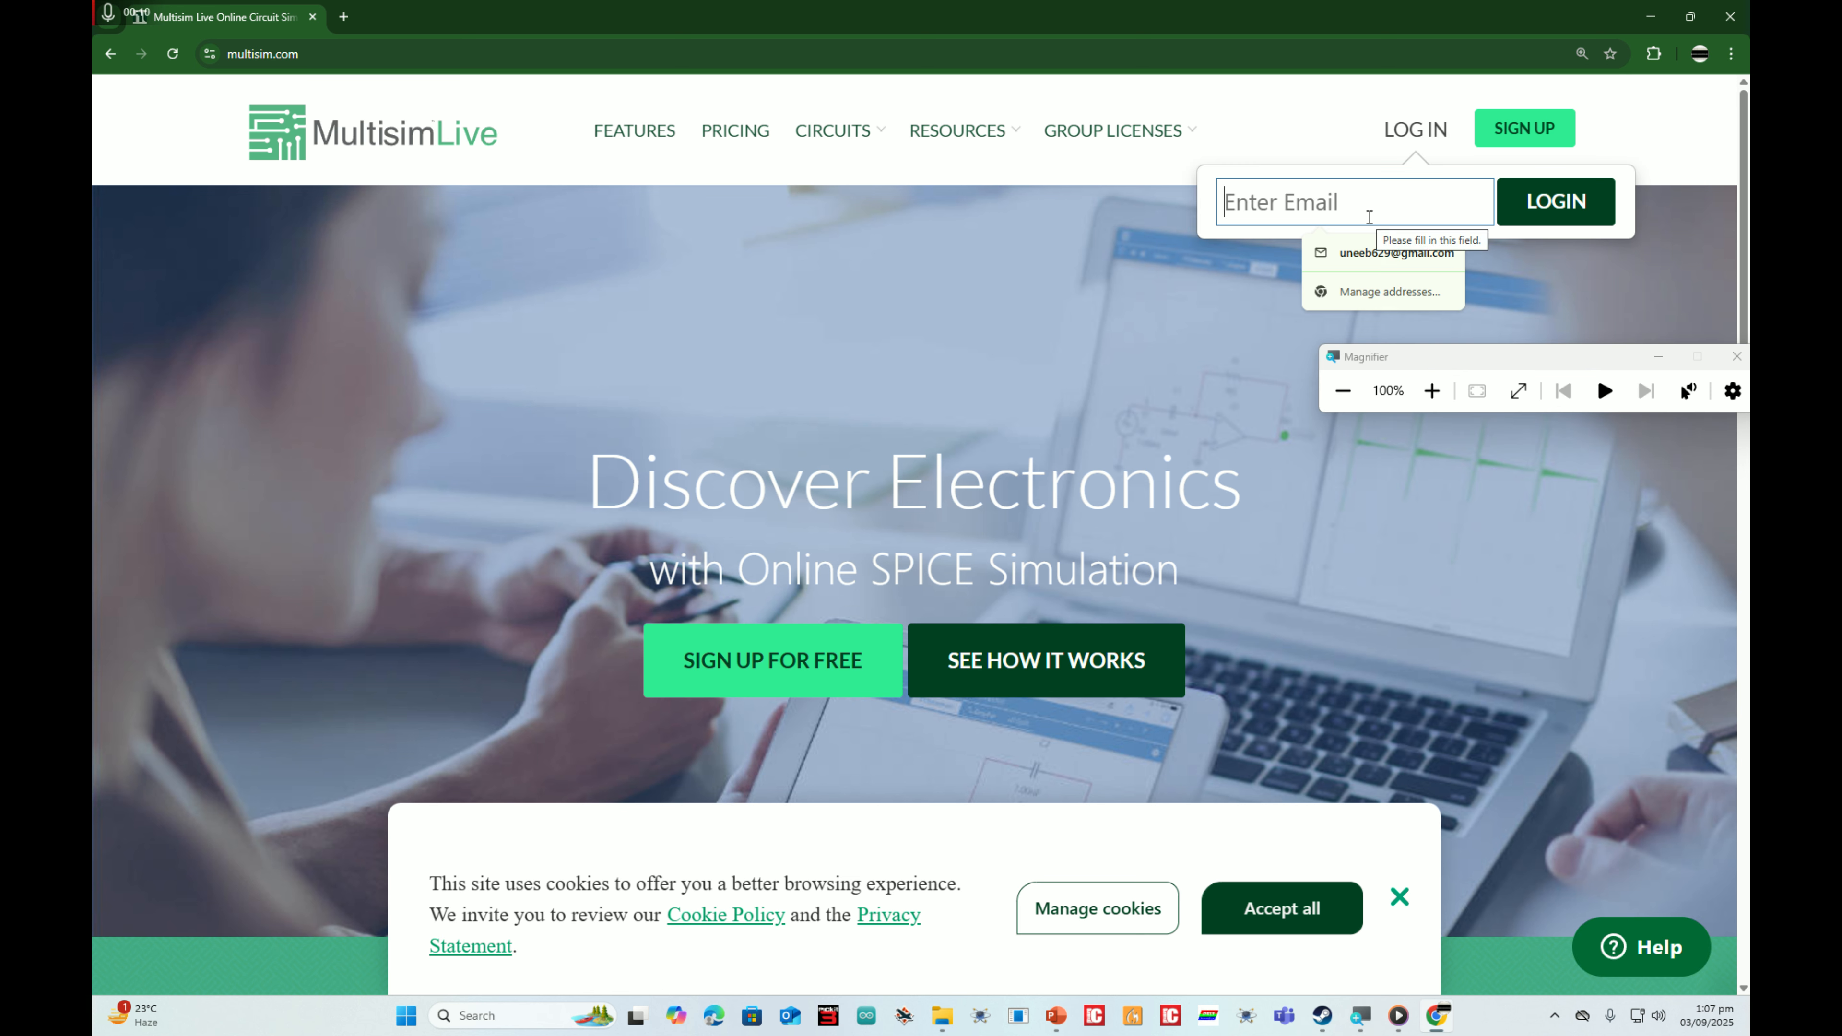
{"action": "type", "text": "mi"}
{"action": "left_click", "coordinate": [1368, 251]}
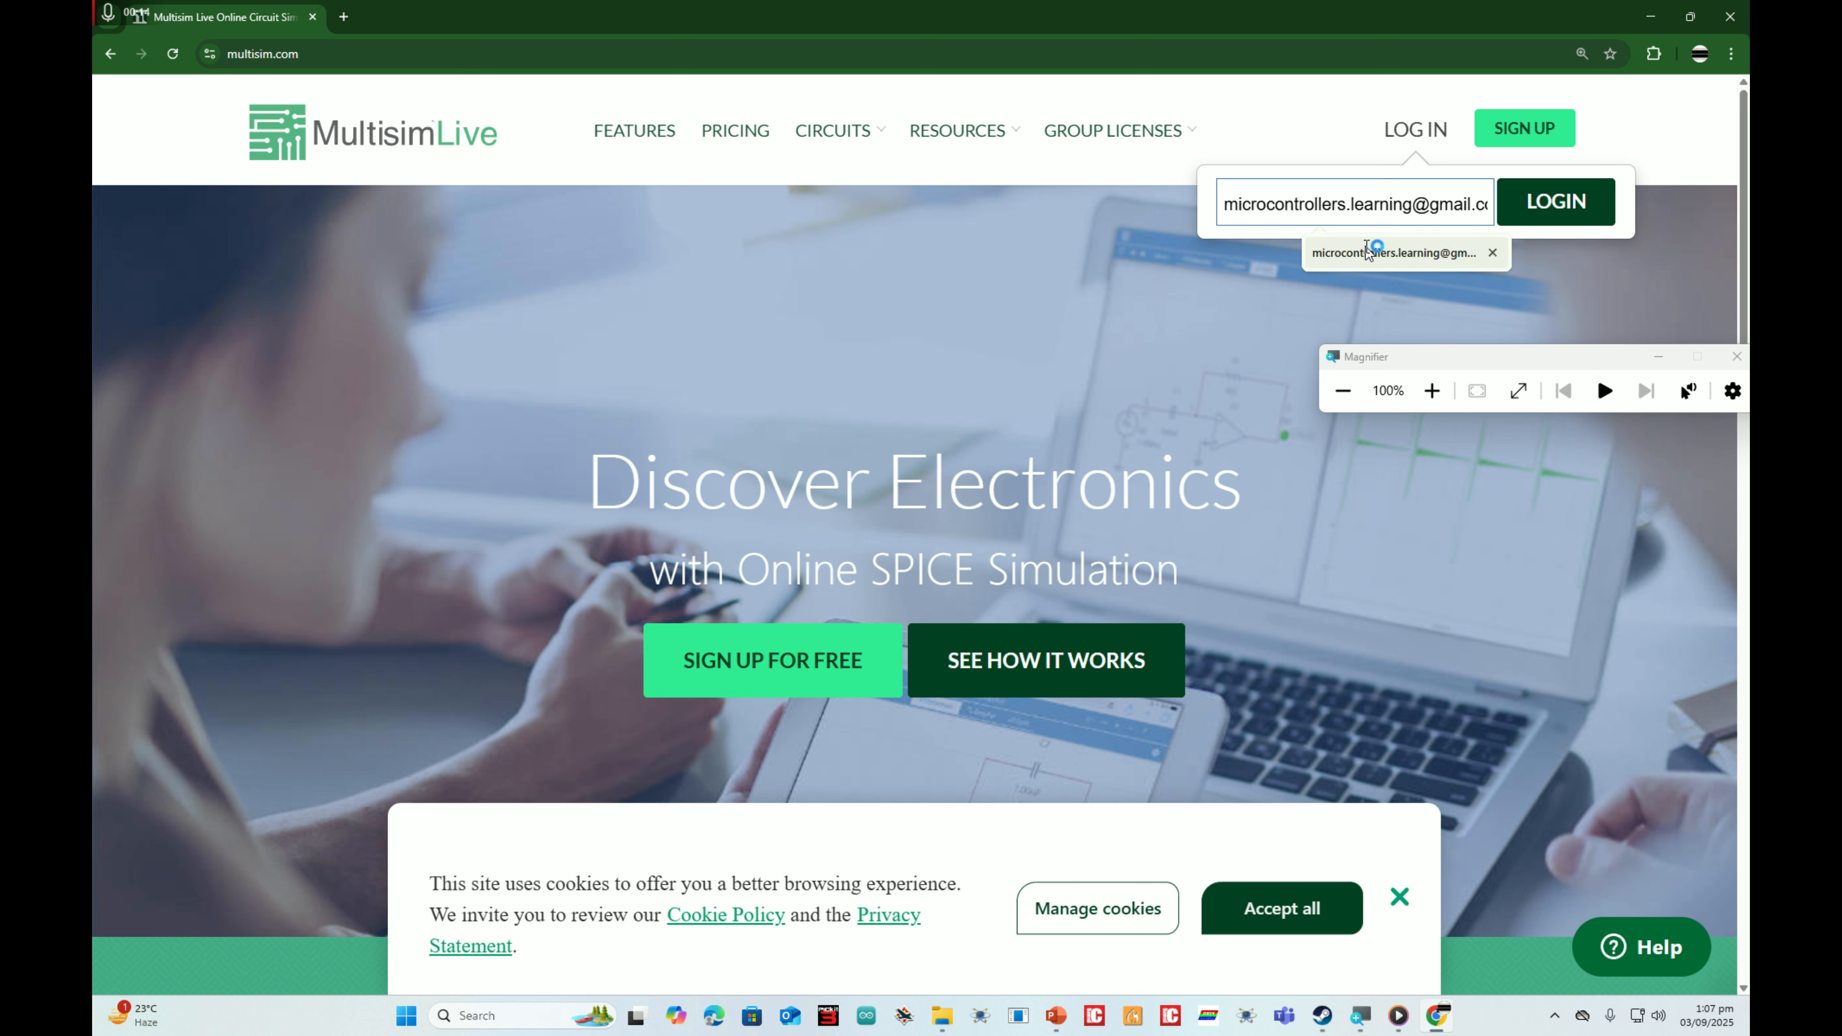
{"action": "left_click", "coordinate": [1366, 252]}
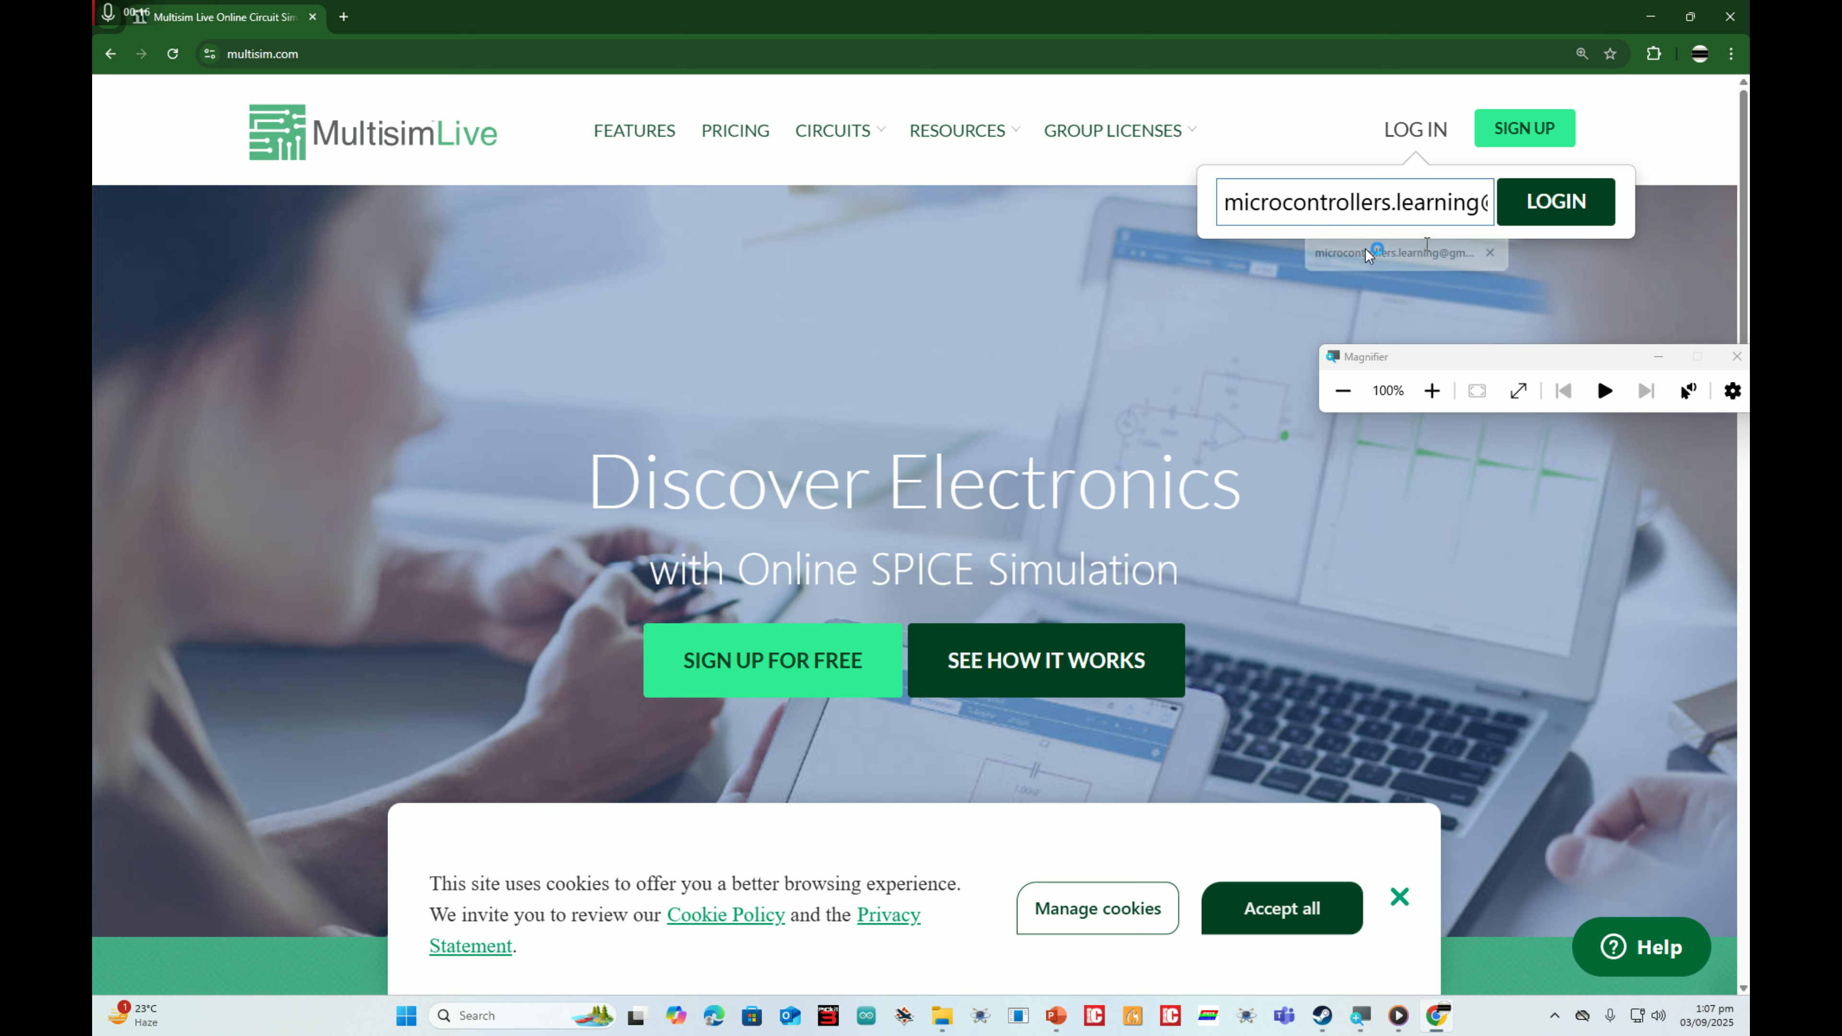
{"action": "left_click", "coordinate": [1522, 214]}
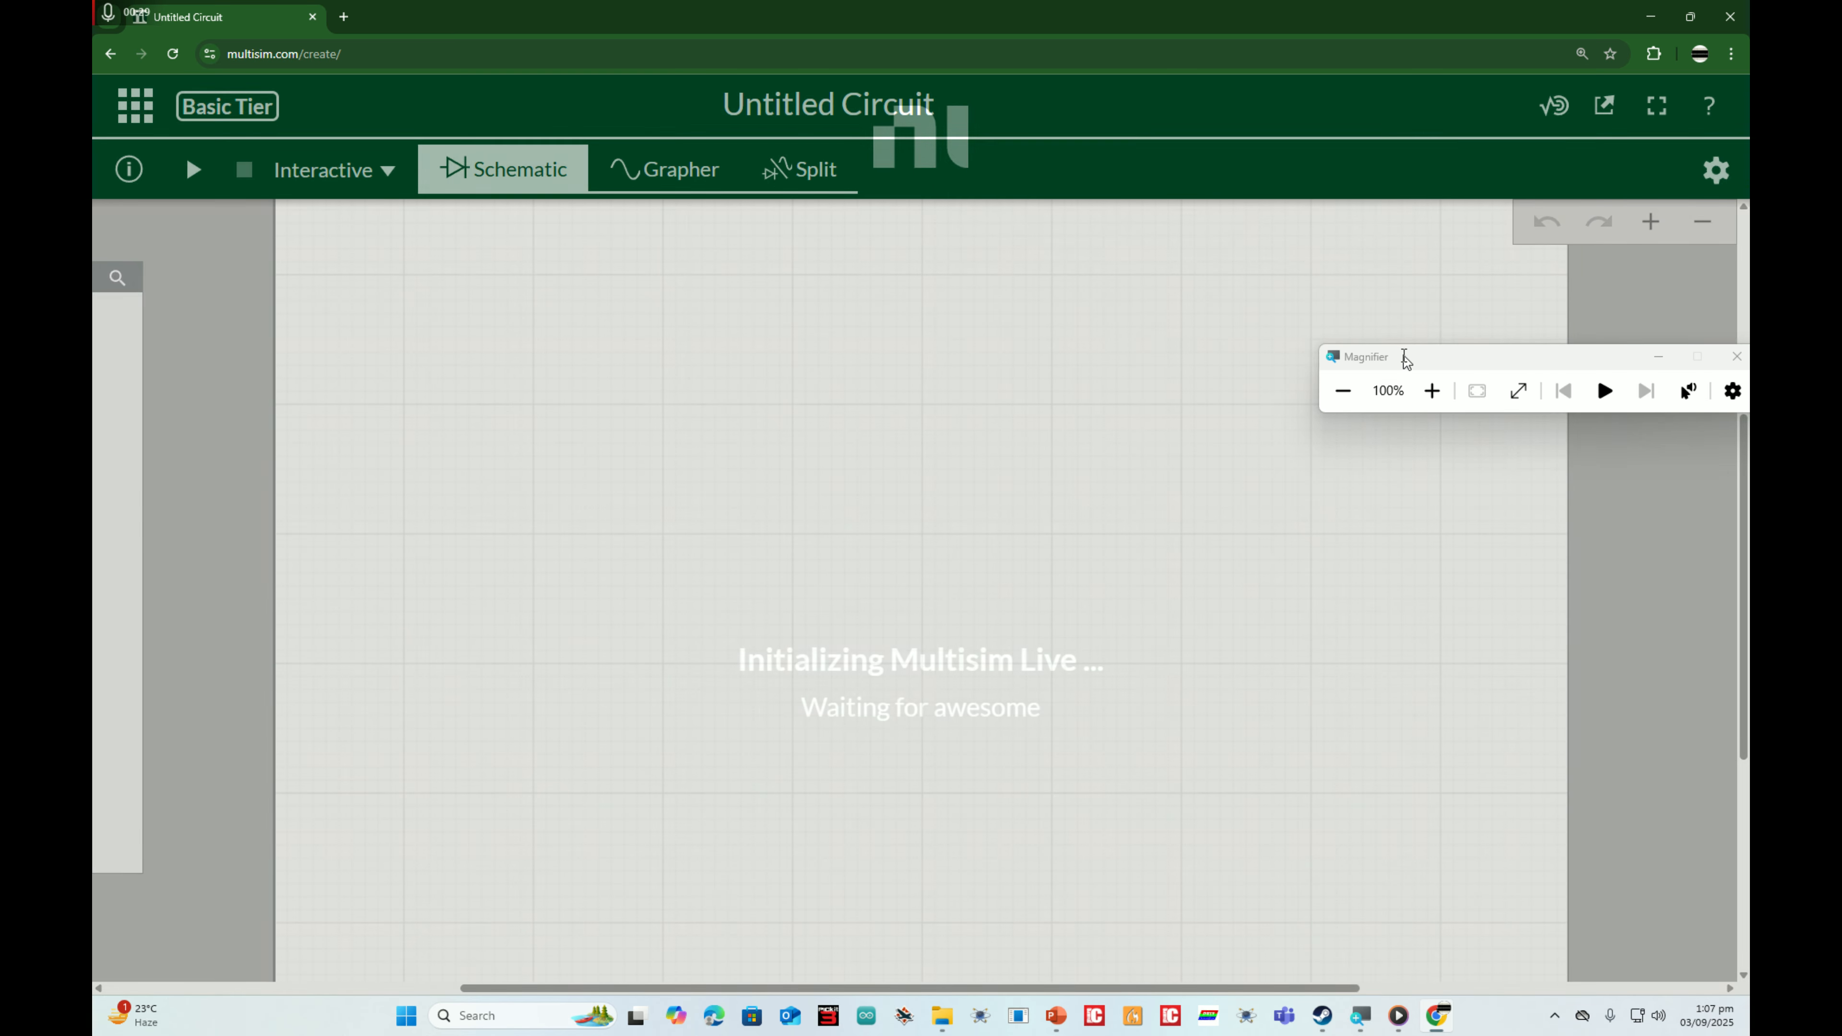
Step: Place a DC voltage (VCC) source on the empty schematic
{"action": "left_click_drag", "start_coordinate": [1406, 359], "coordinate": [1032, 177]}
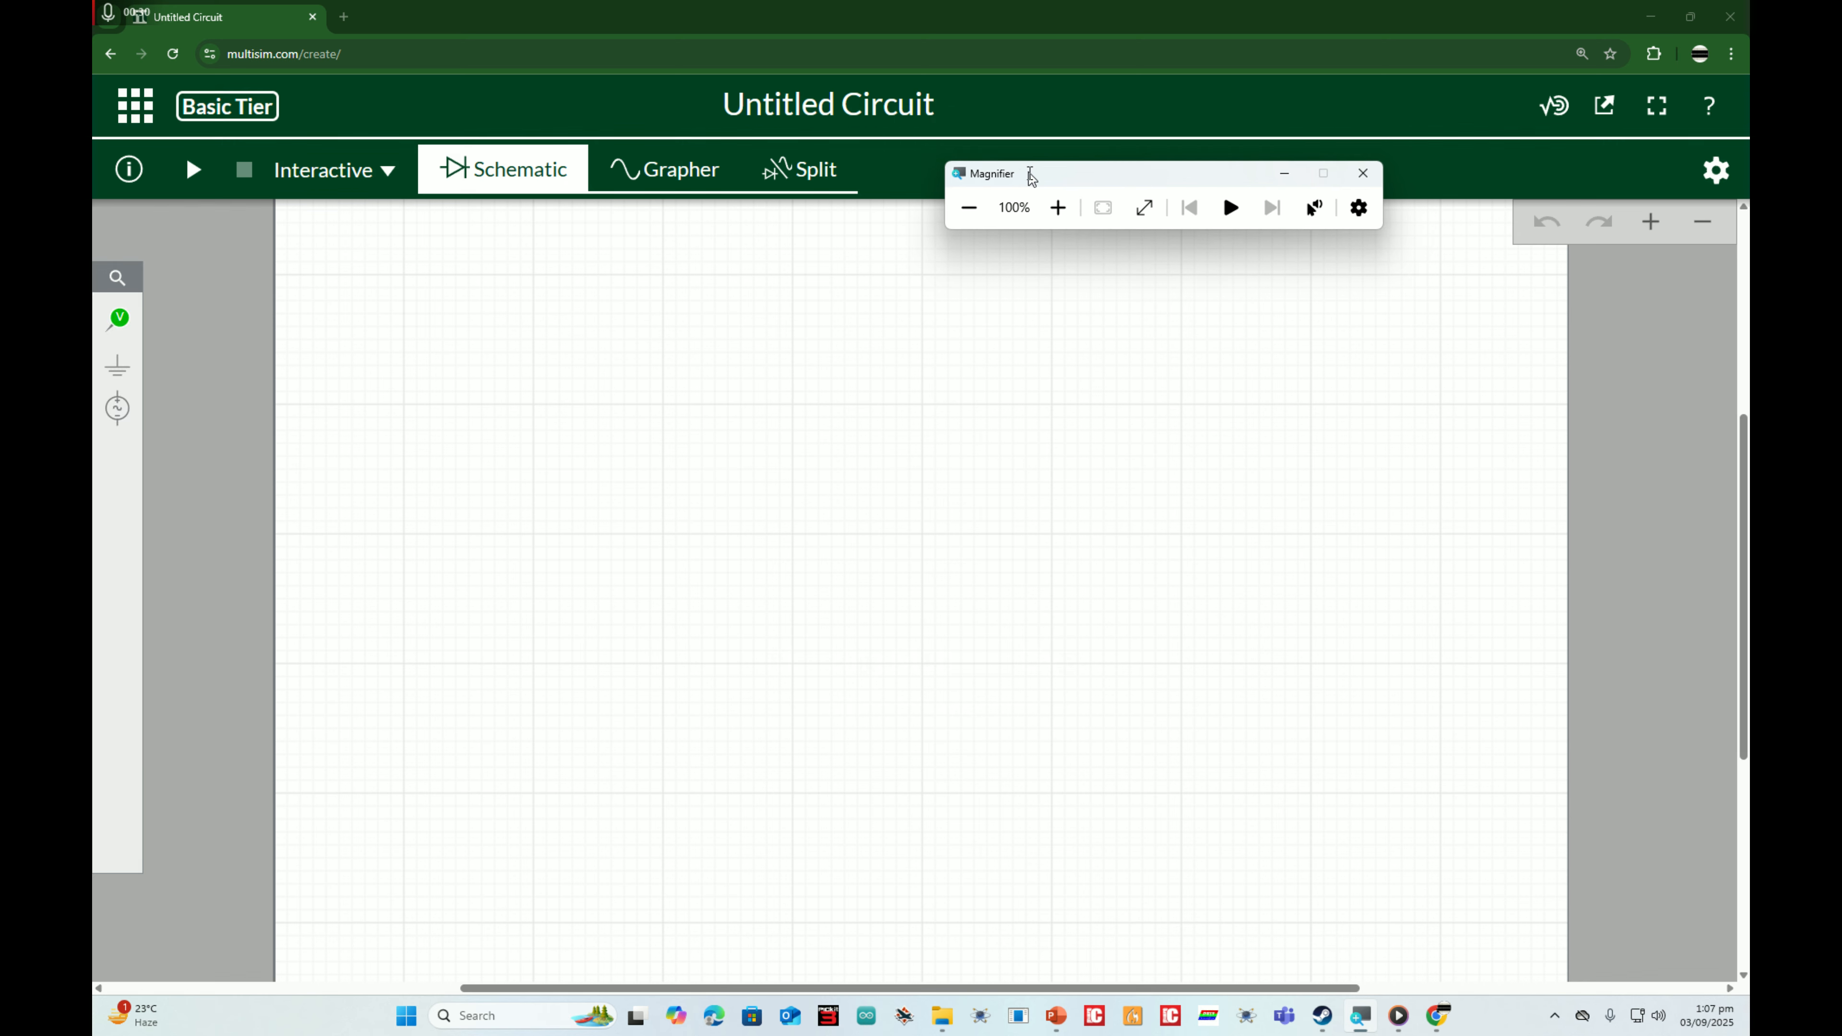
{"action": "left_click", "coordinate": [1059, 210]}
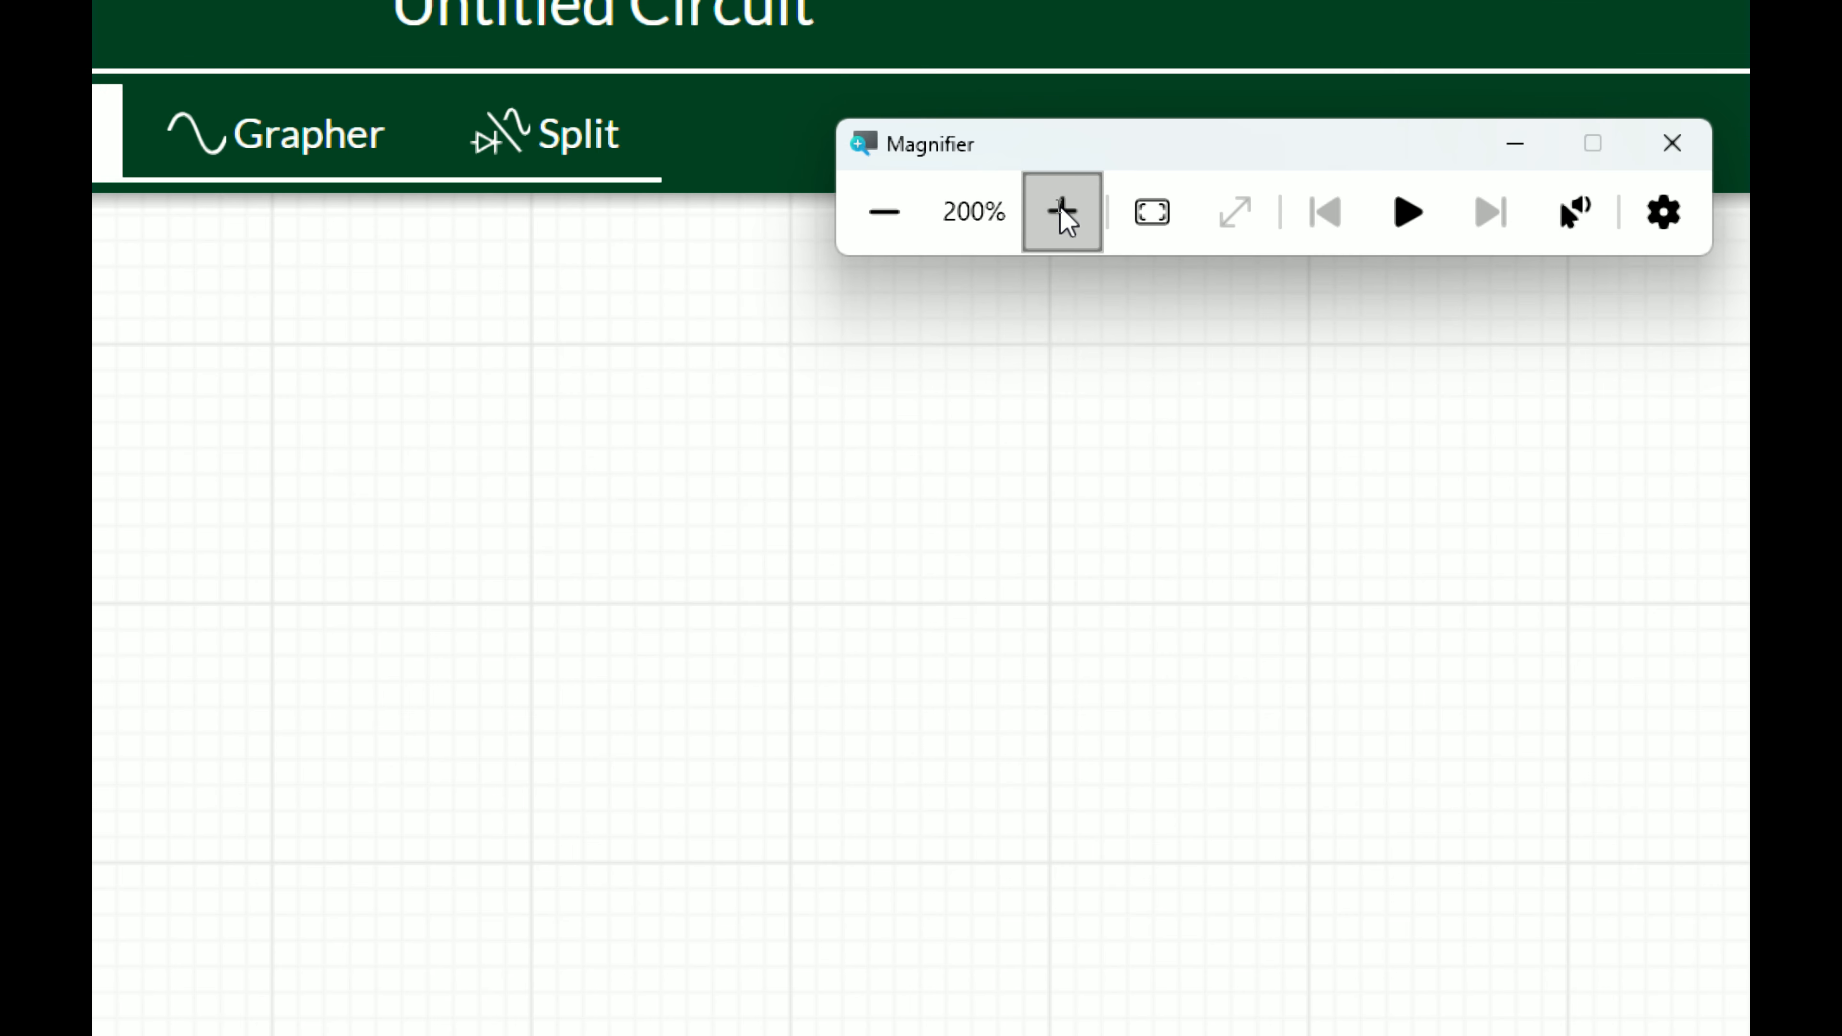
{"action": "left_click", "coordinate": [1059, 209]}
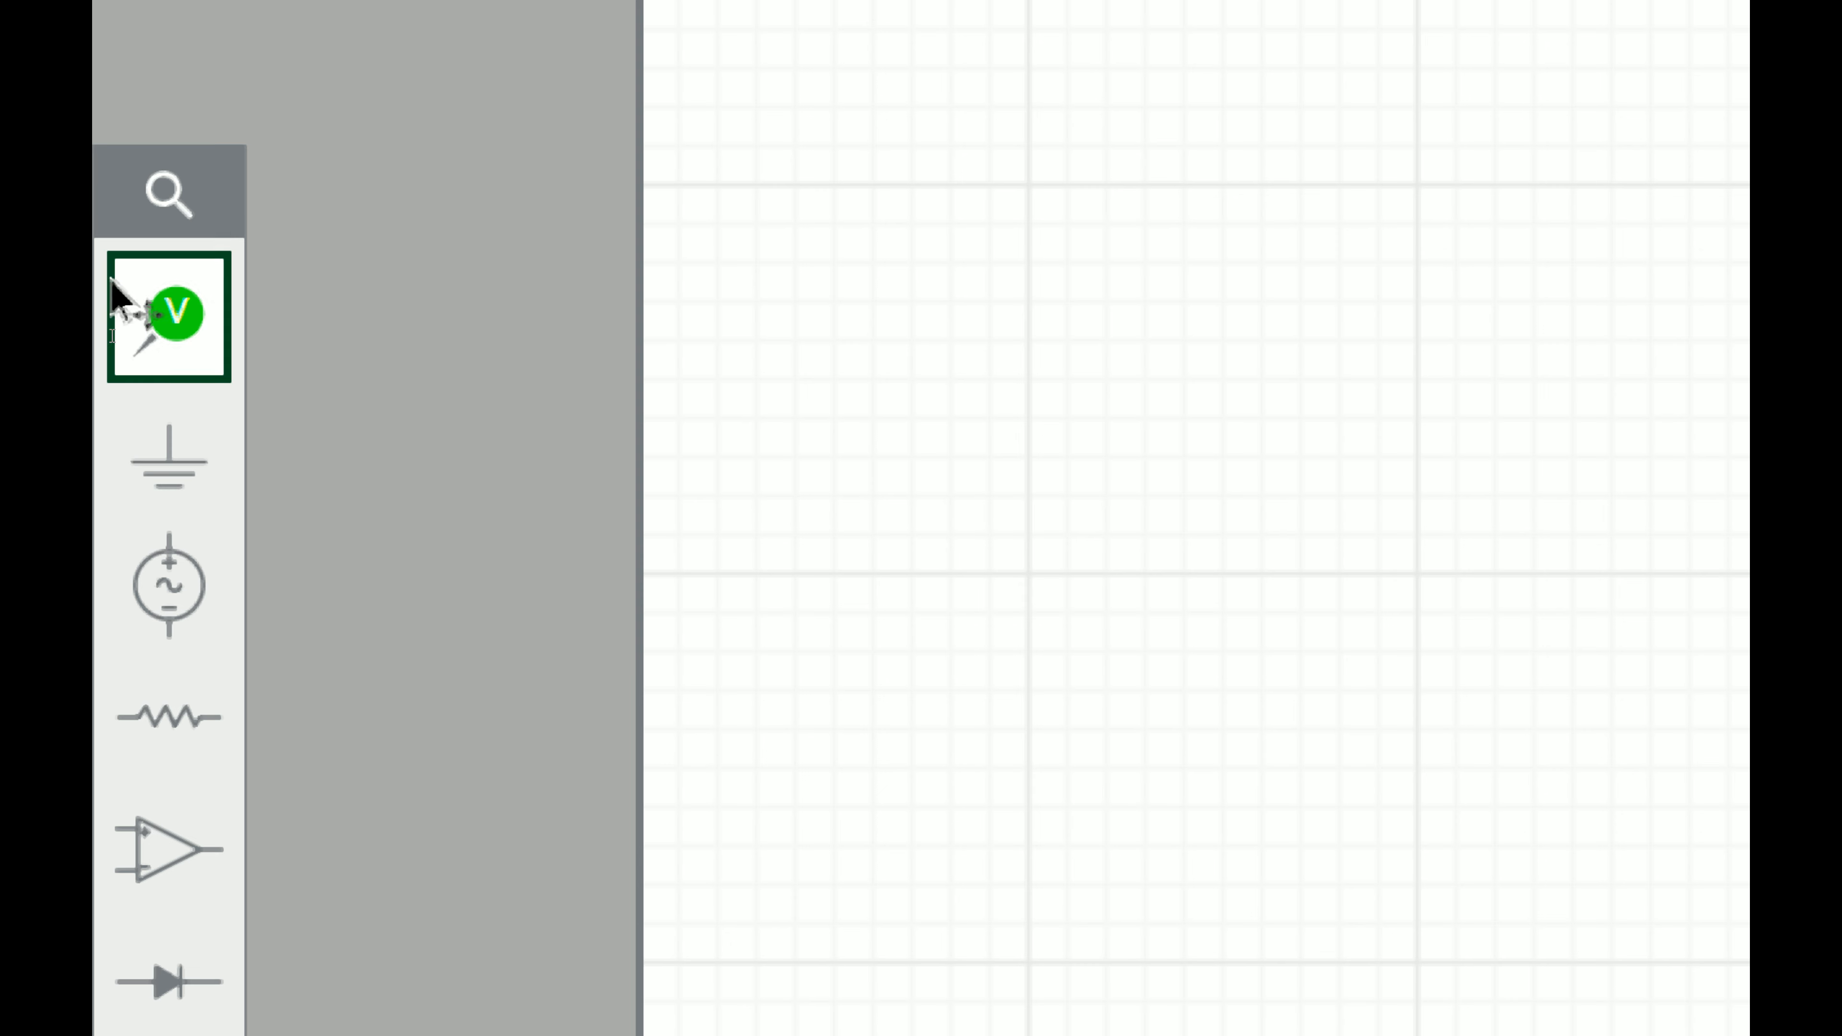
{"action": "mouse_move", "coordinate": [145, 357]}
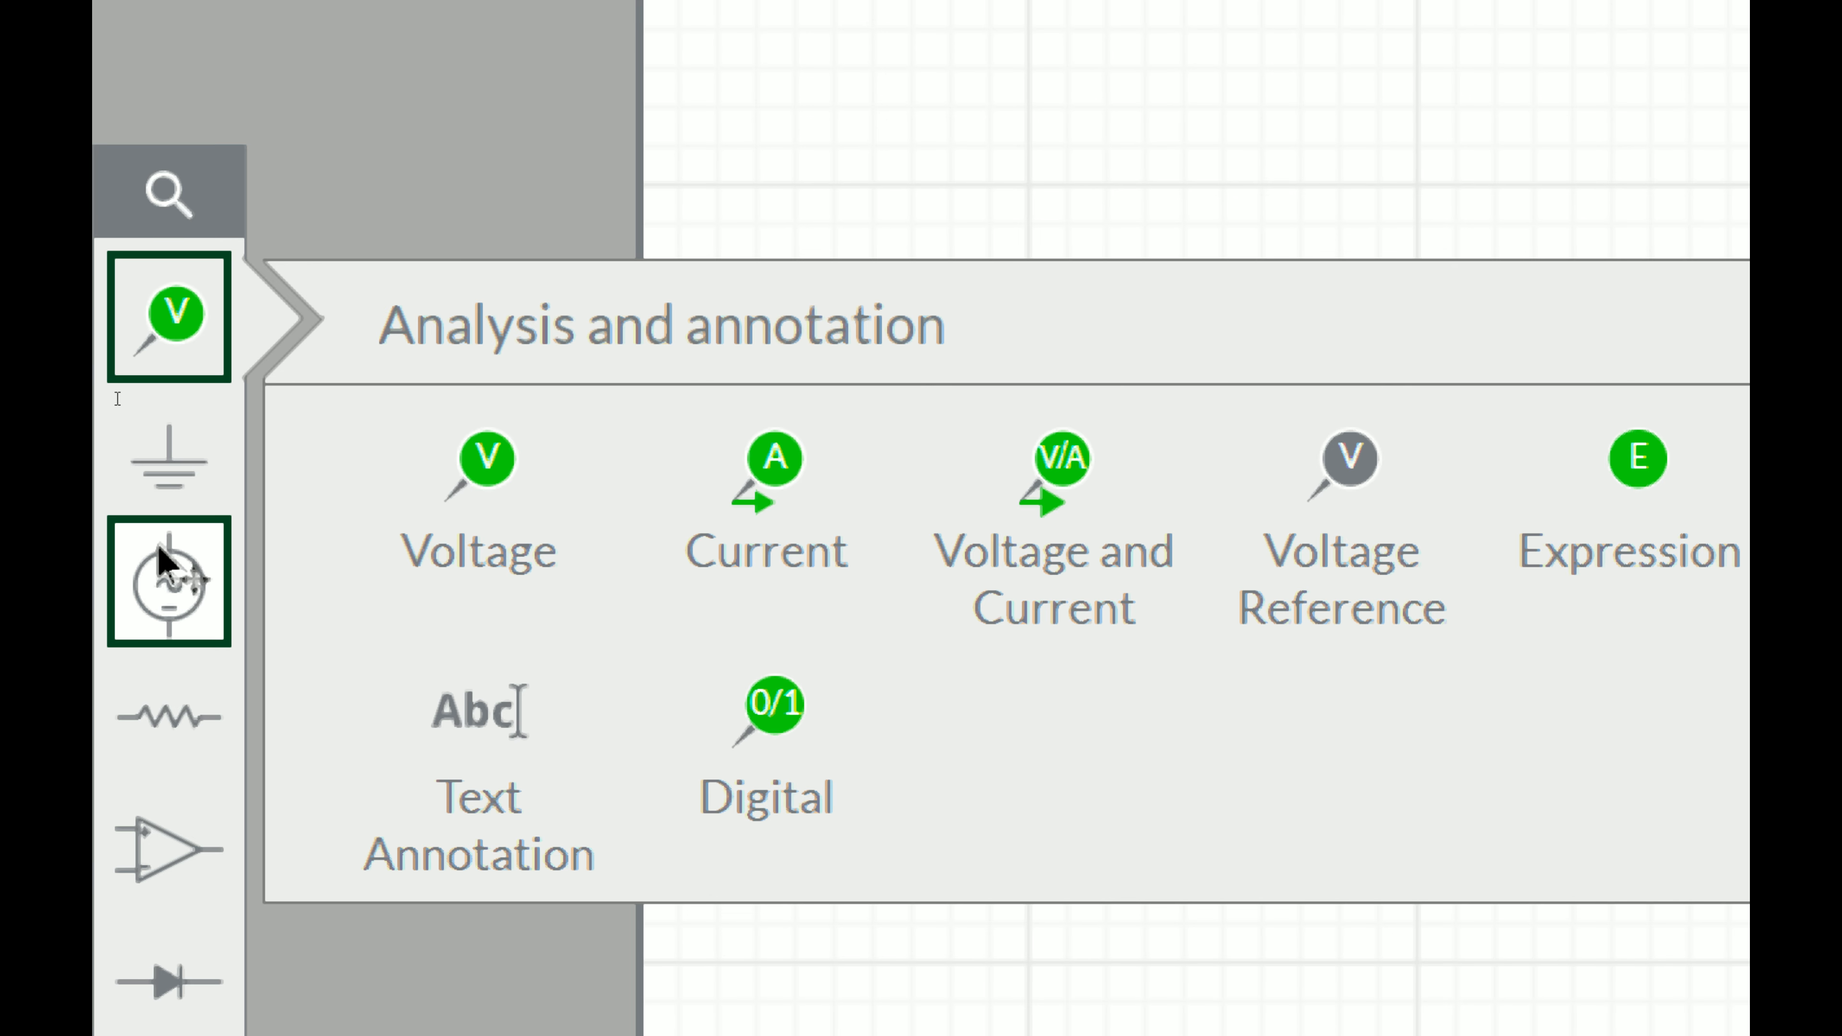
{"action": "mouse_move", "coordinate": [161, 581]}
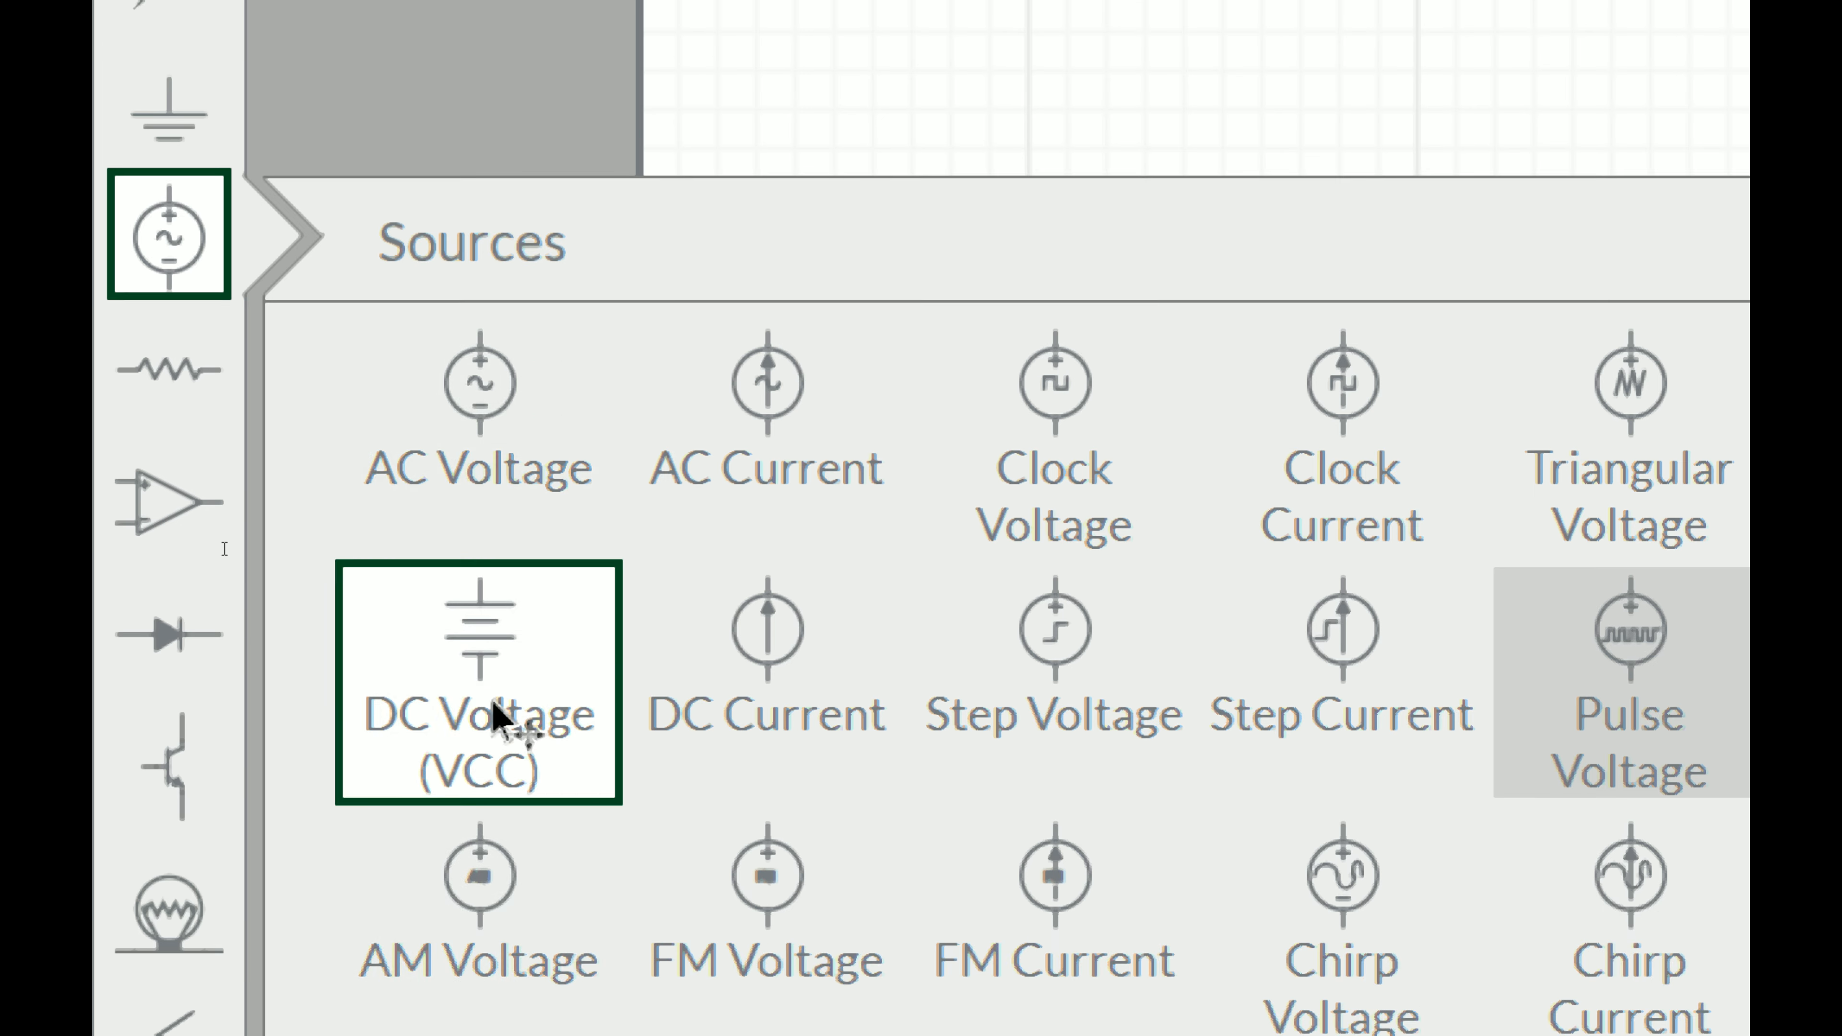
{"action": "left_click", "coordinate": [489, 851]}
{"action": "left_click", "coordinate": [1169, 303]}
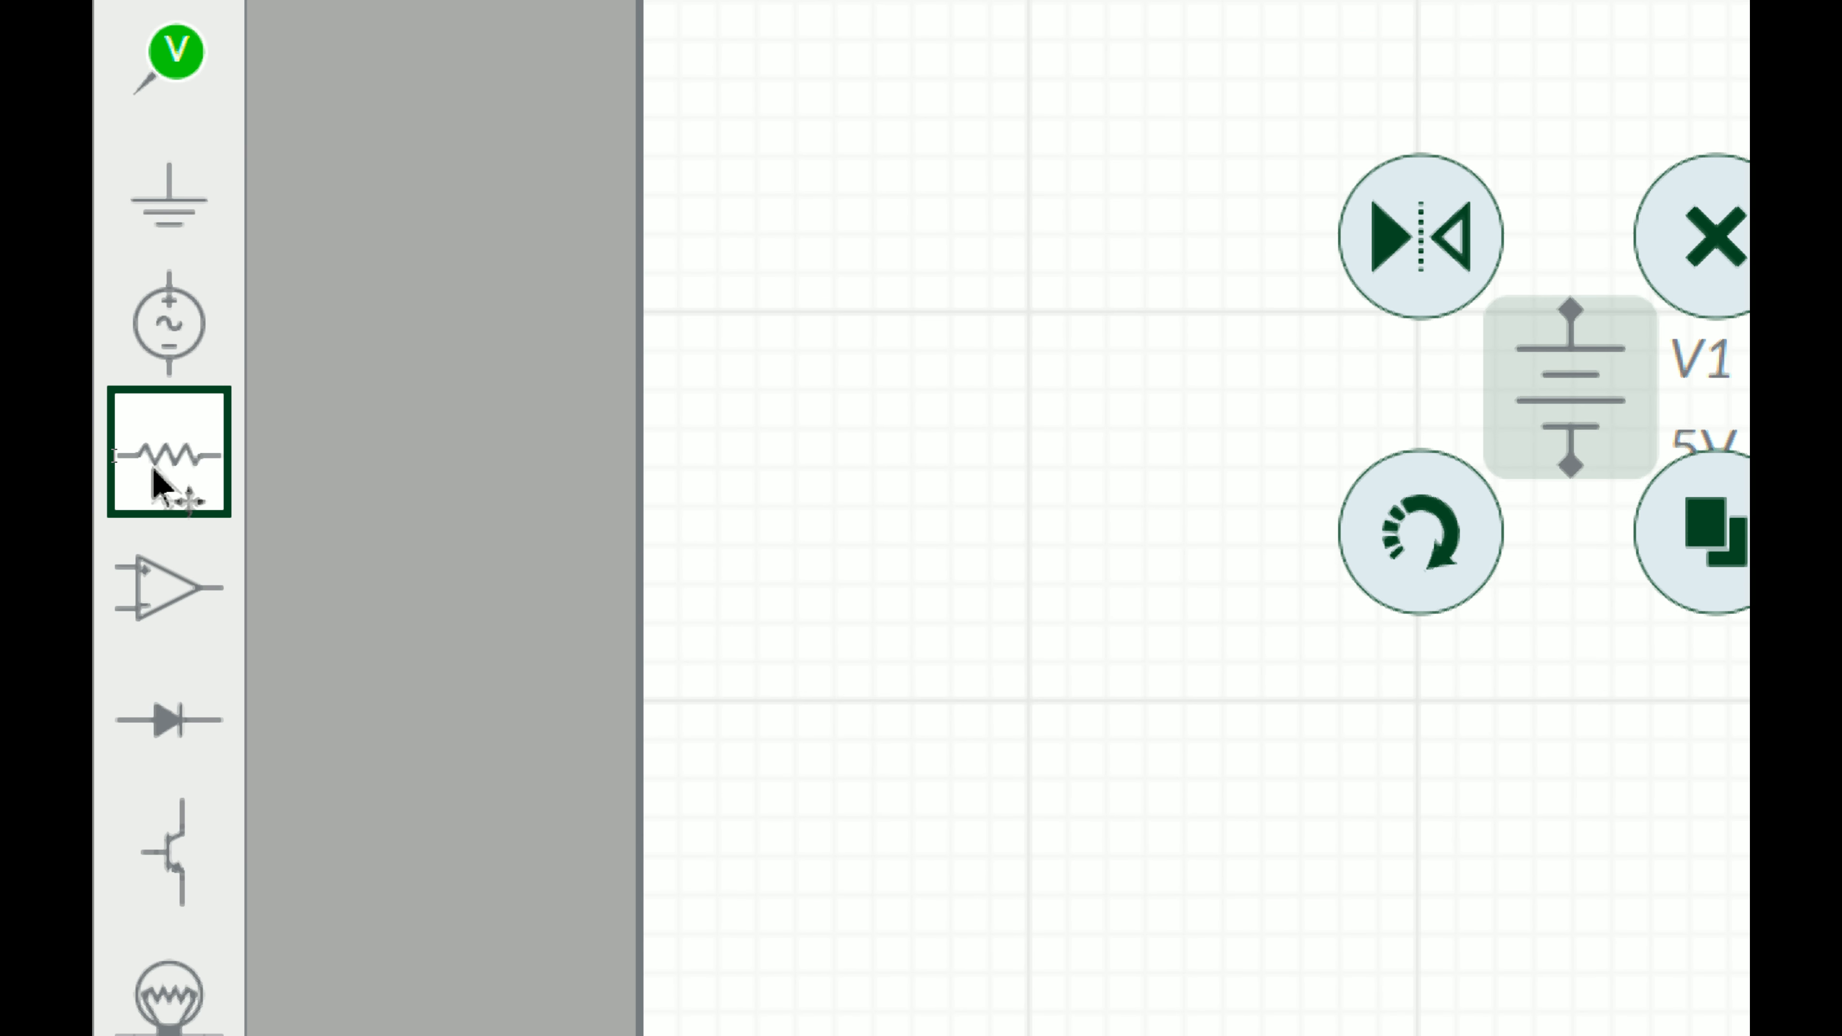
Step: Place a potentiometer above and right of the battery and rotate it twice
{"action": "mouse_move", "coordinate": [161, 483]}
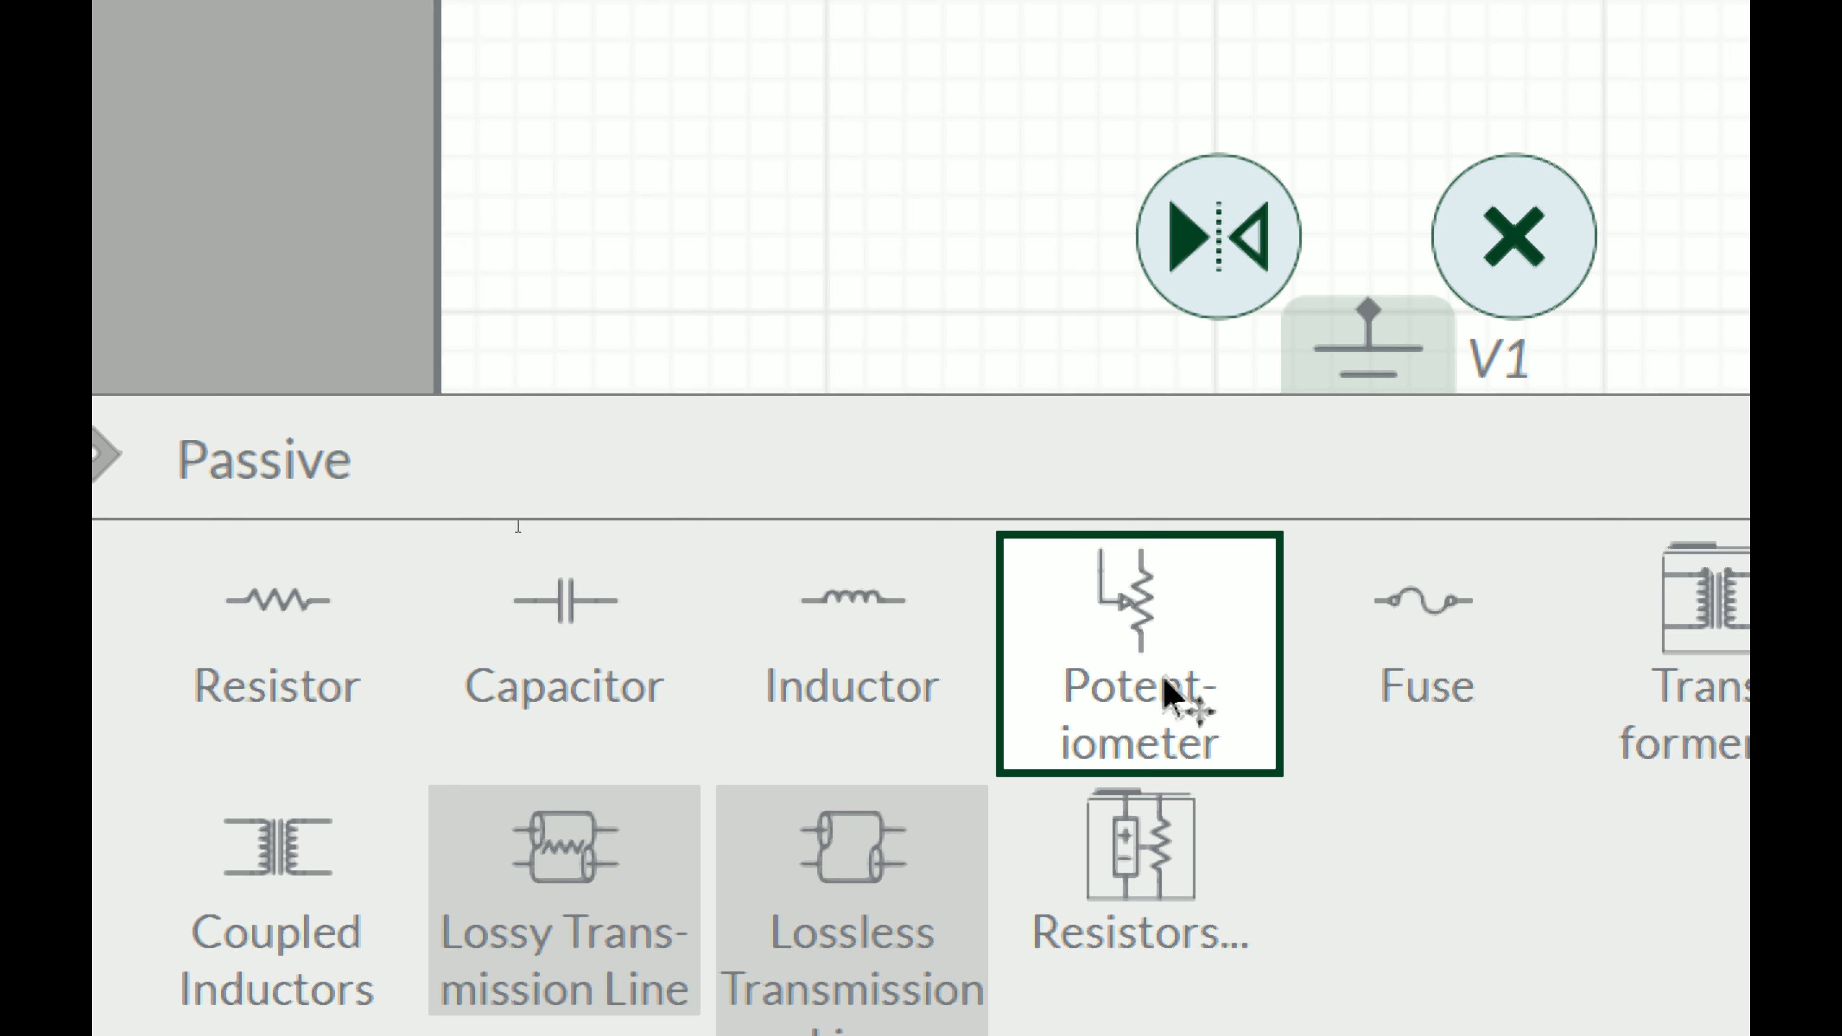
{"action": "left_click_drag", "start_coordinate": [1168, 696], "coordinate": [1191, 599]}
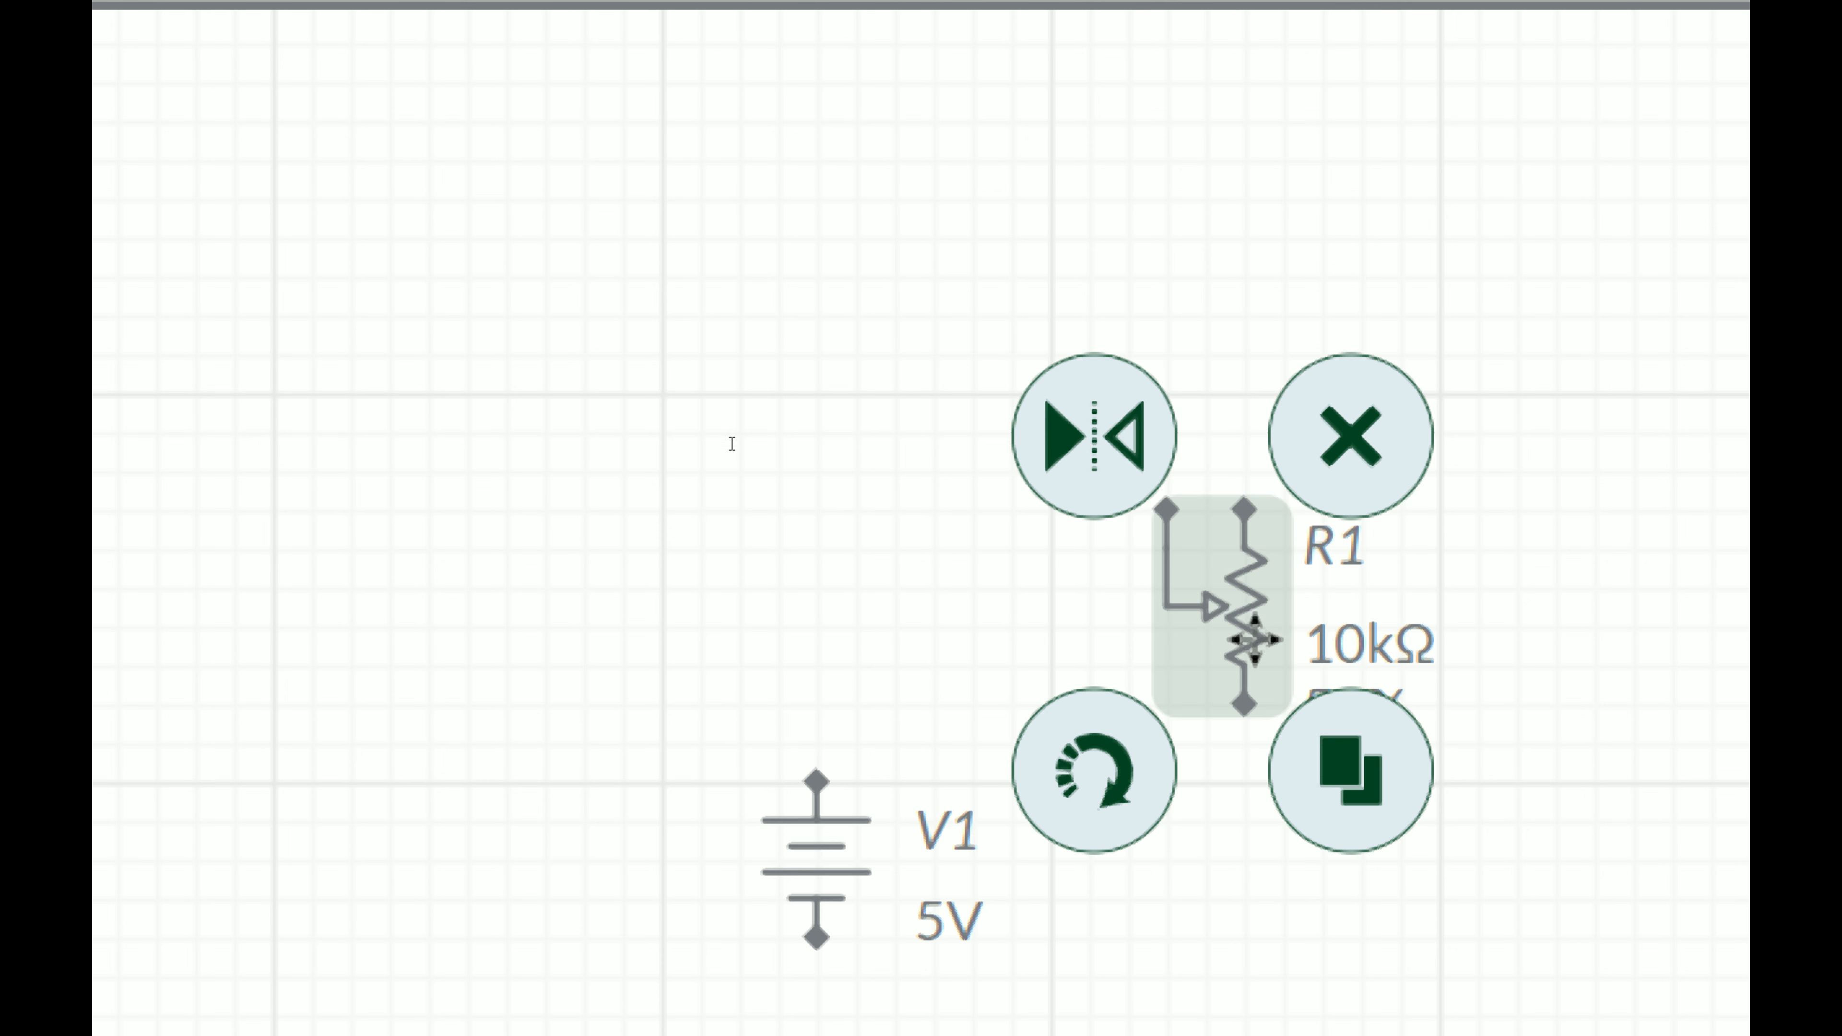
{"action": "left_click", "coordinate": [1096, 806]}
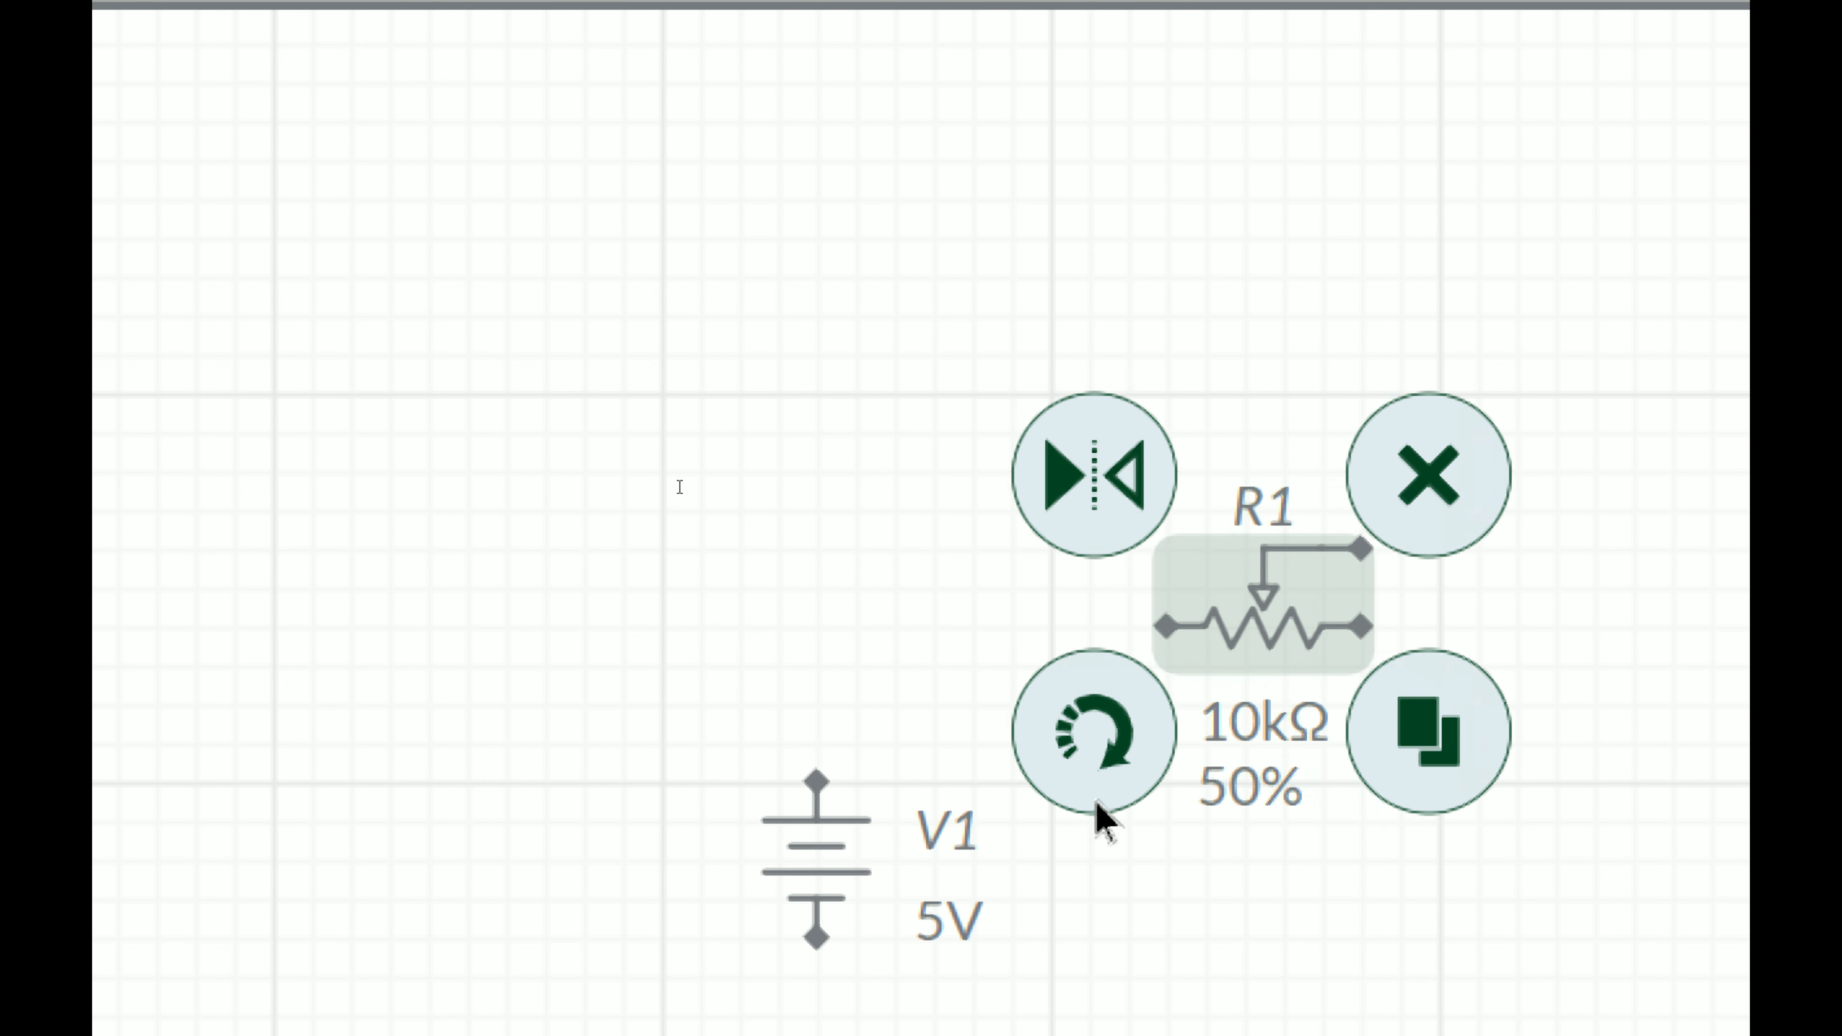
{"action": "left_click", "coordinate": [1107, 734]}
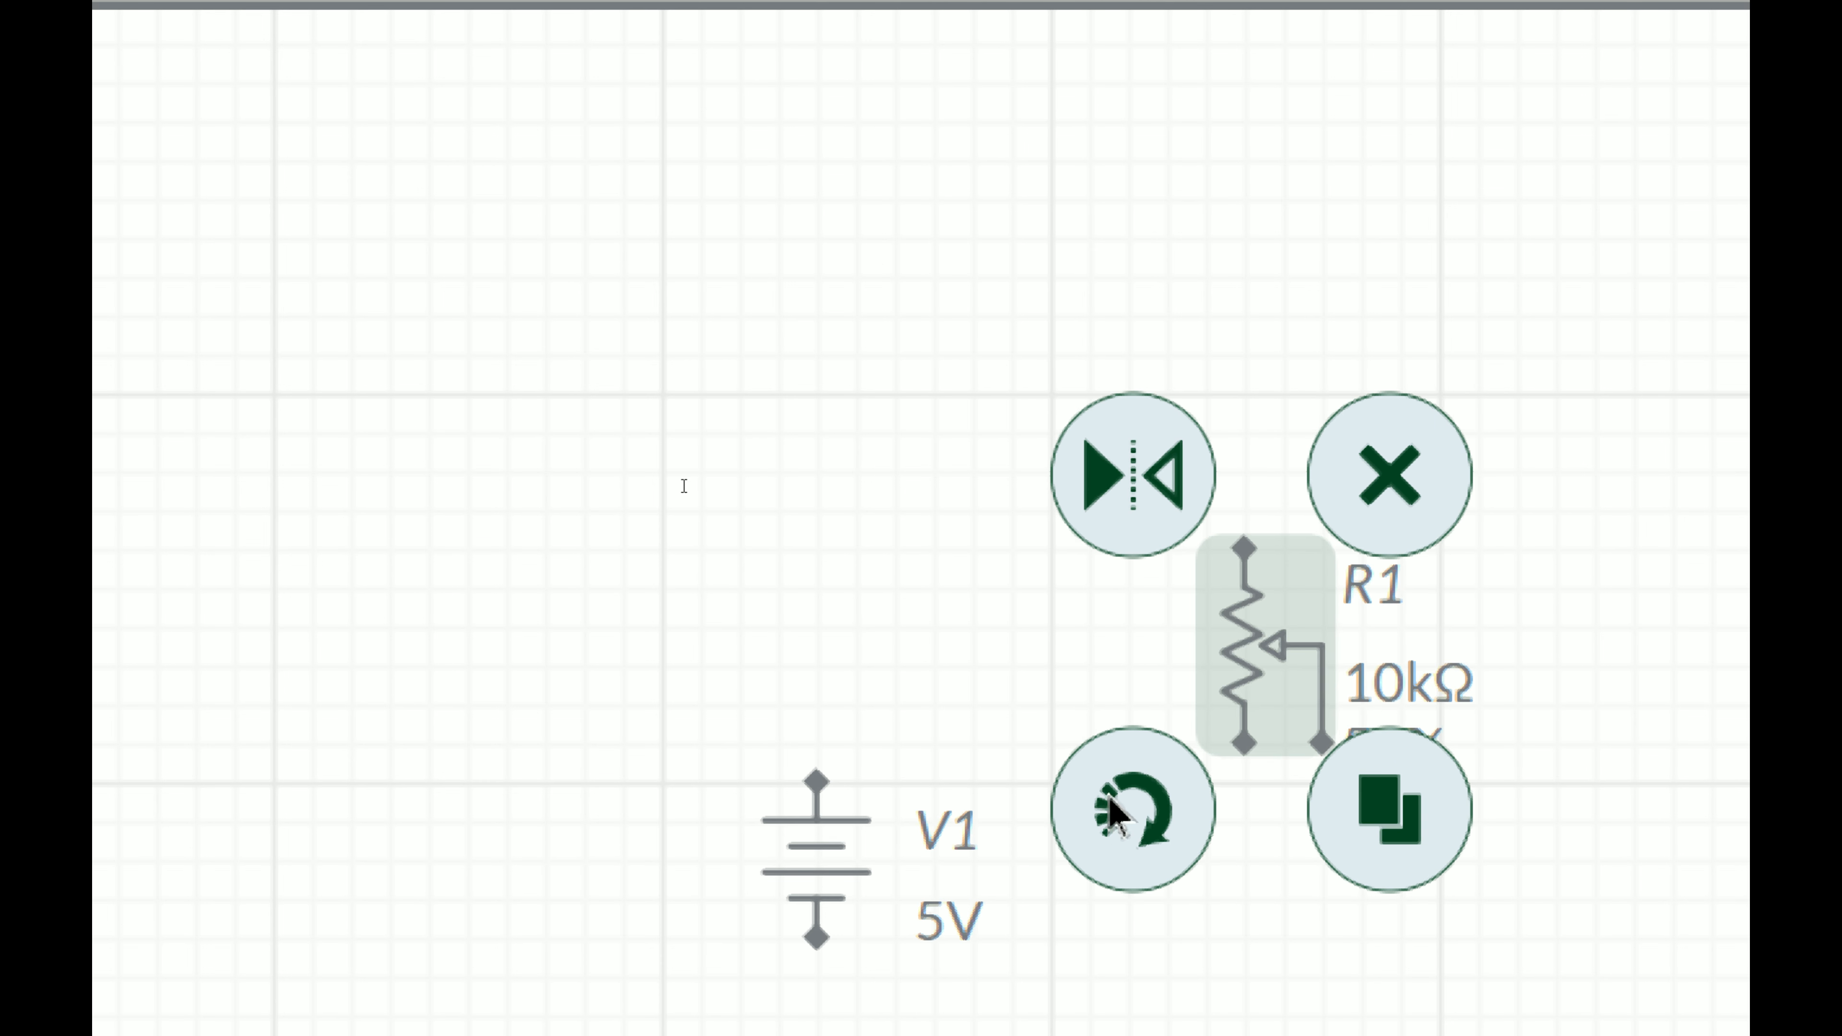
Step: Move the potentiometer upward and rotate it to lie horizontally
{"action": "left_click", "coordinate": [954, 601]}
{"action": "left_click", "coordinate": [1280, 653]}
{"action": "left_click_drag", "start_coordinate": [1219, 653], "coordinate": [1182, 475]}
{"action": "left_click", "coordinate": [1286, 908]}
{"action": "left_click", "coordinate": [1218, 372]}
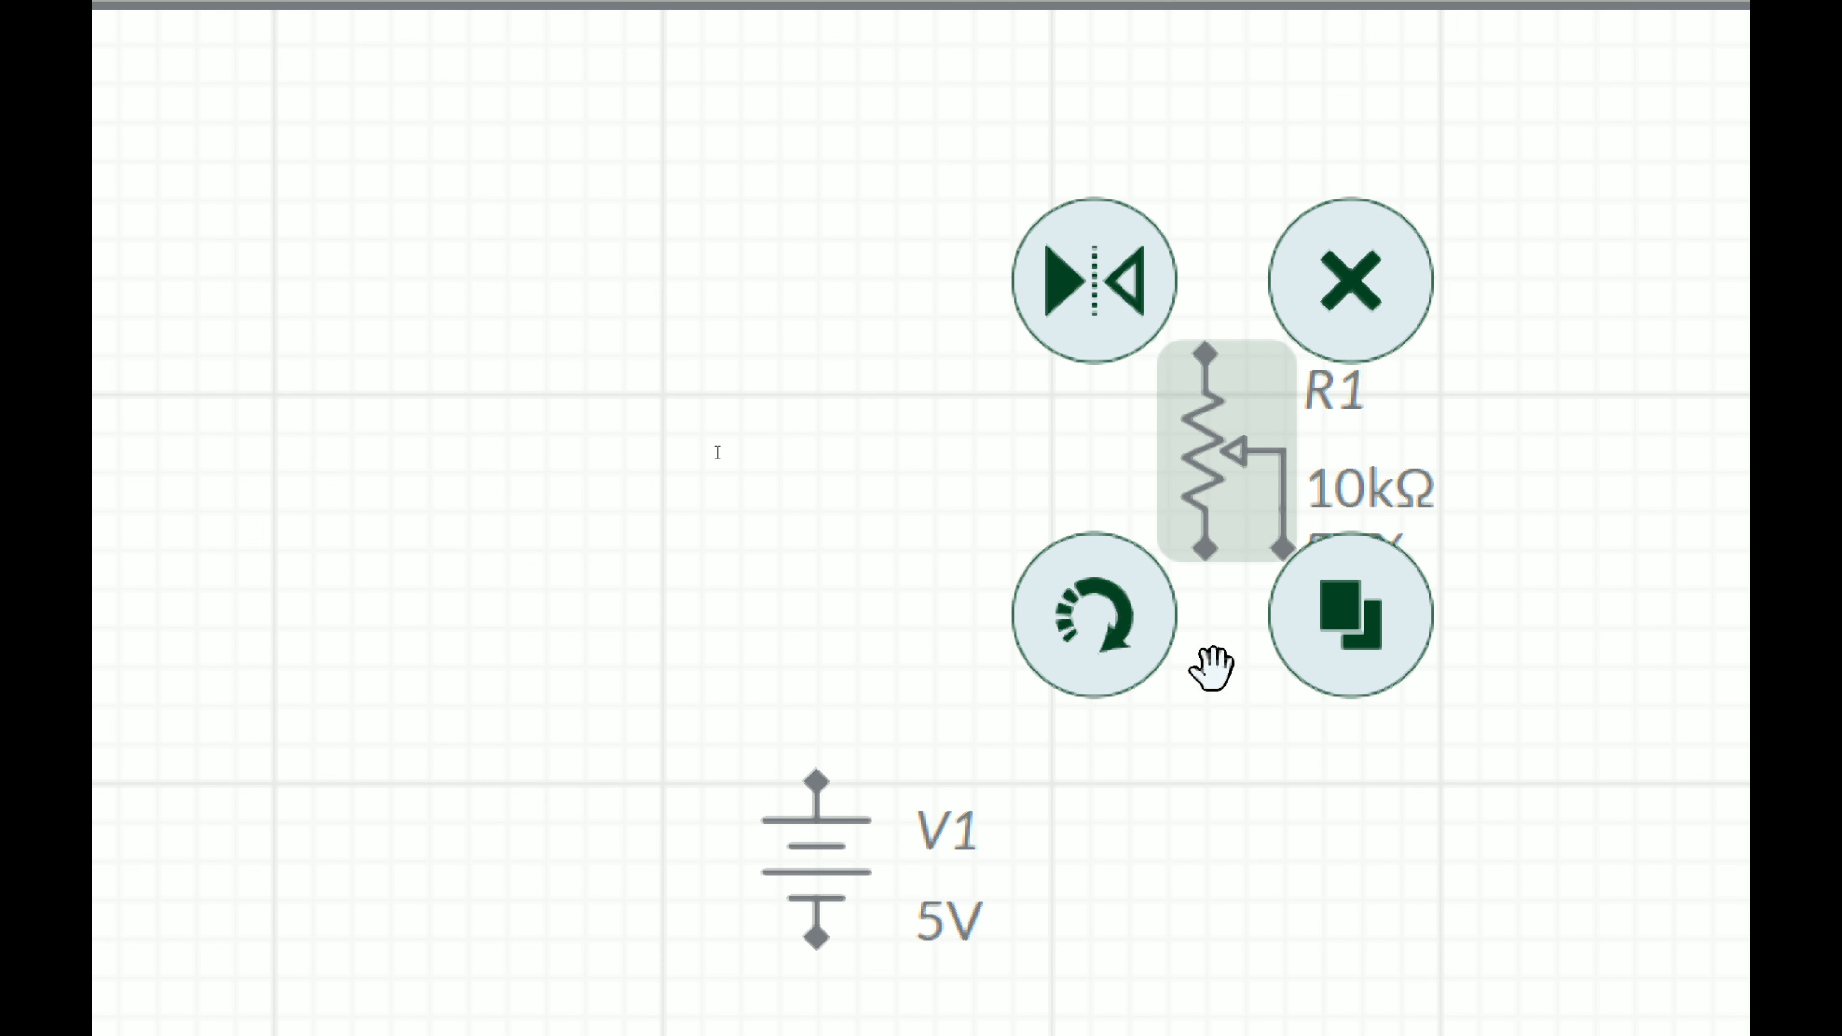
{"action": "left_click", "coordinate": [1059, 654]}
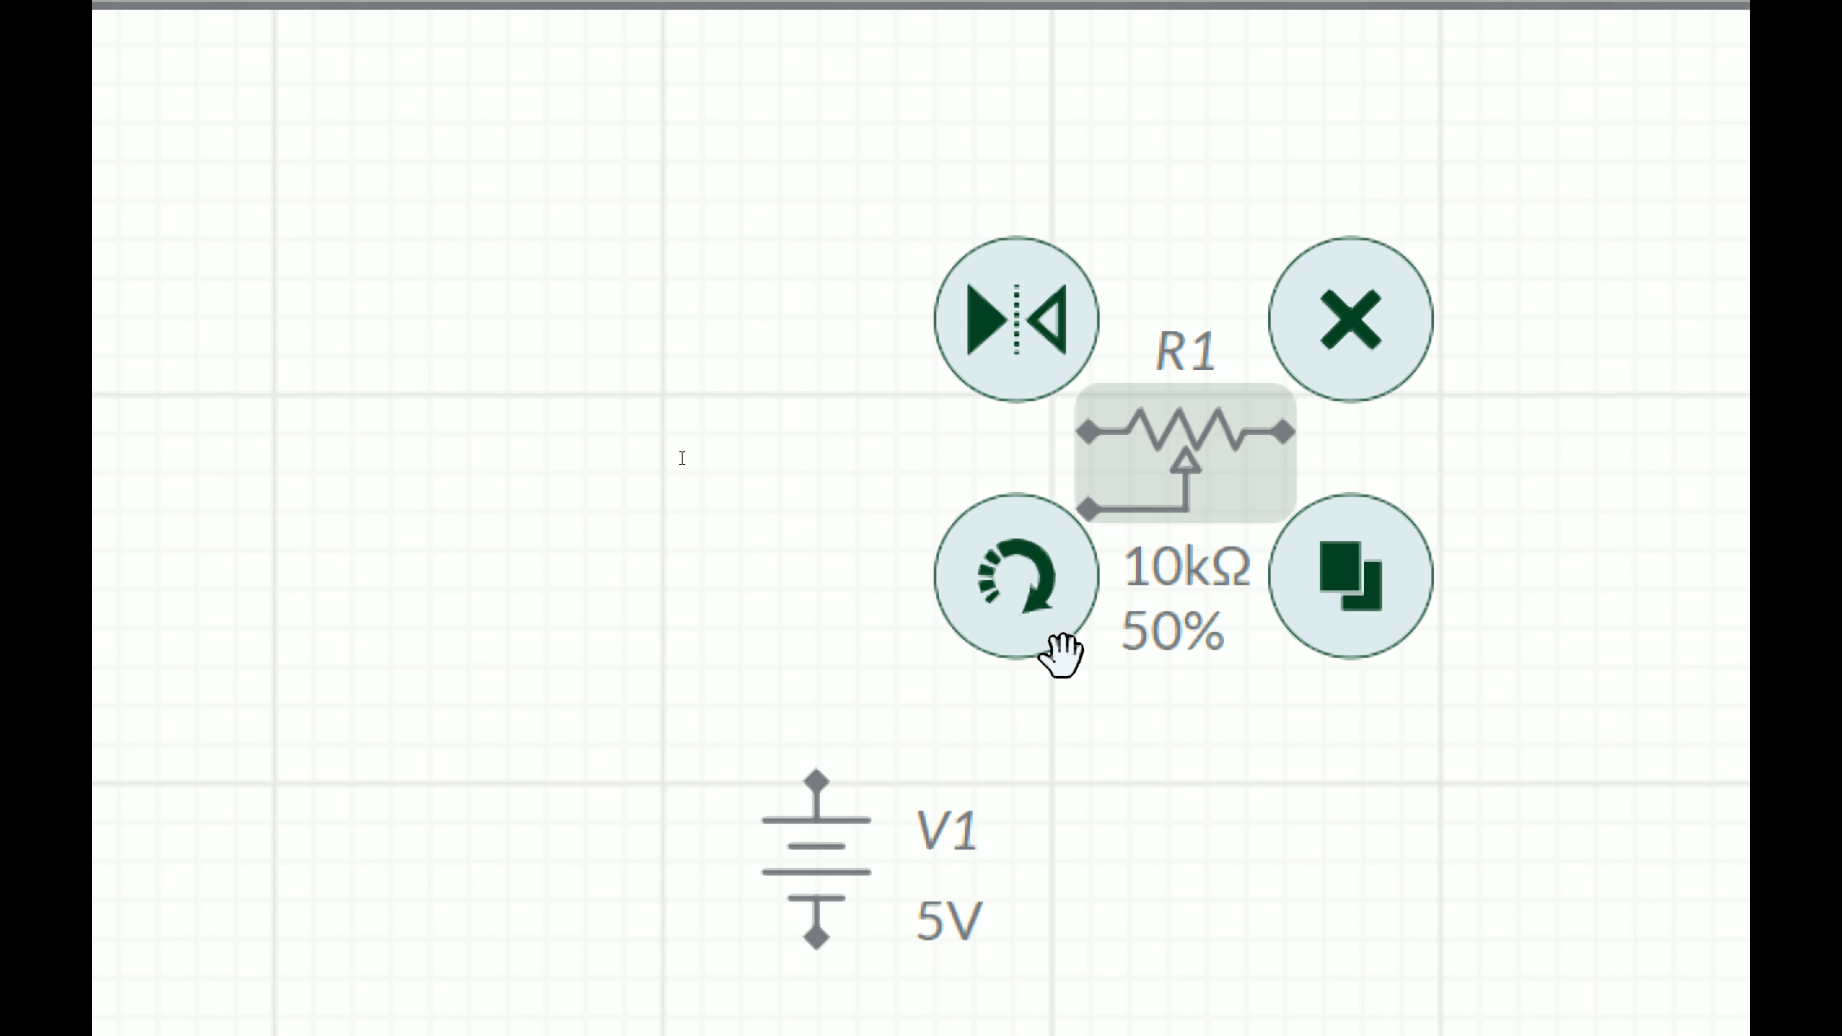
{"action": "left_click", "coordinate": [1234, 855]}
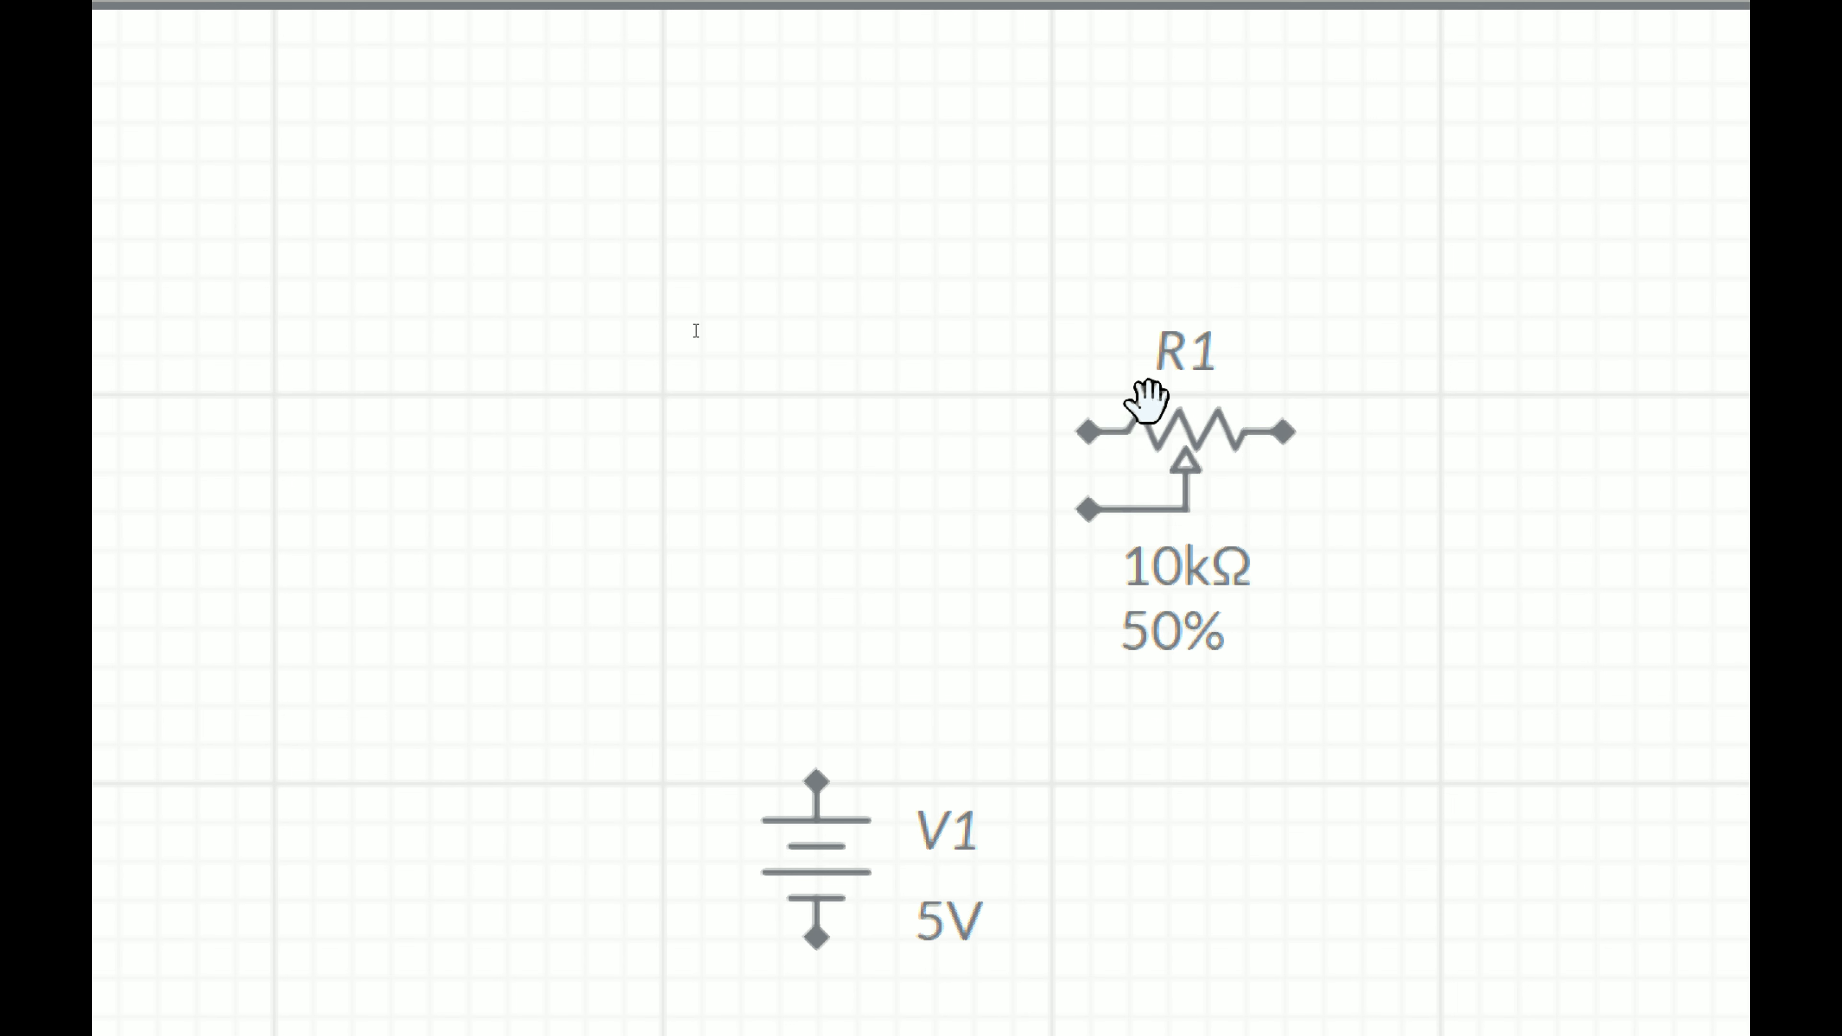
Step: Move the potentiometer left so it sits directly above the battery
{"action": "left_click", "coordinate": [1141, 431]}
{"action": "left_click", "coordinate": [1211, 884]}
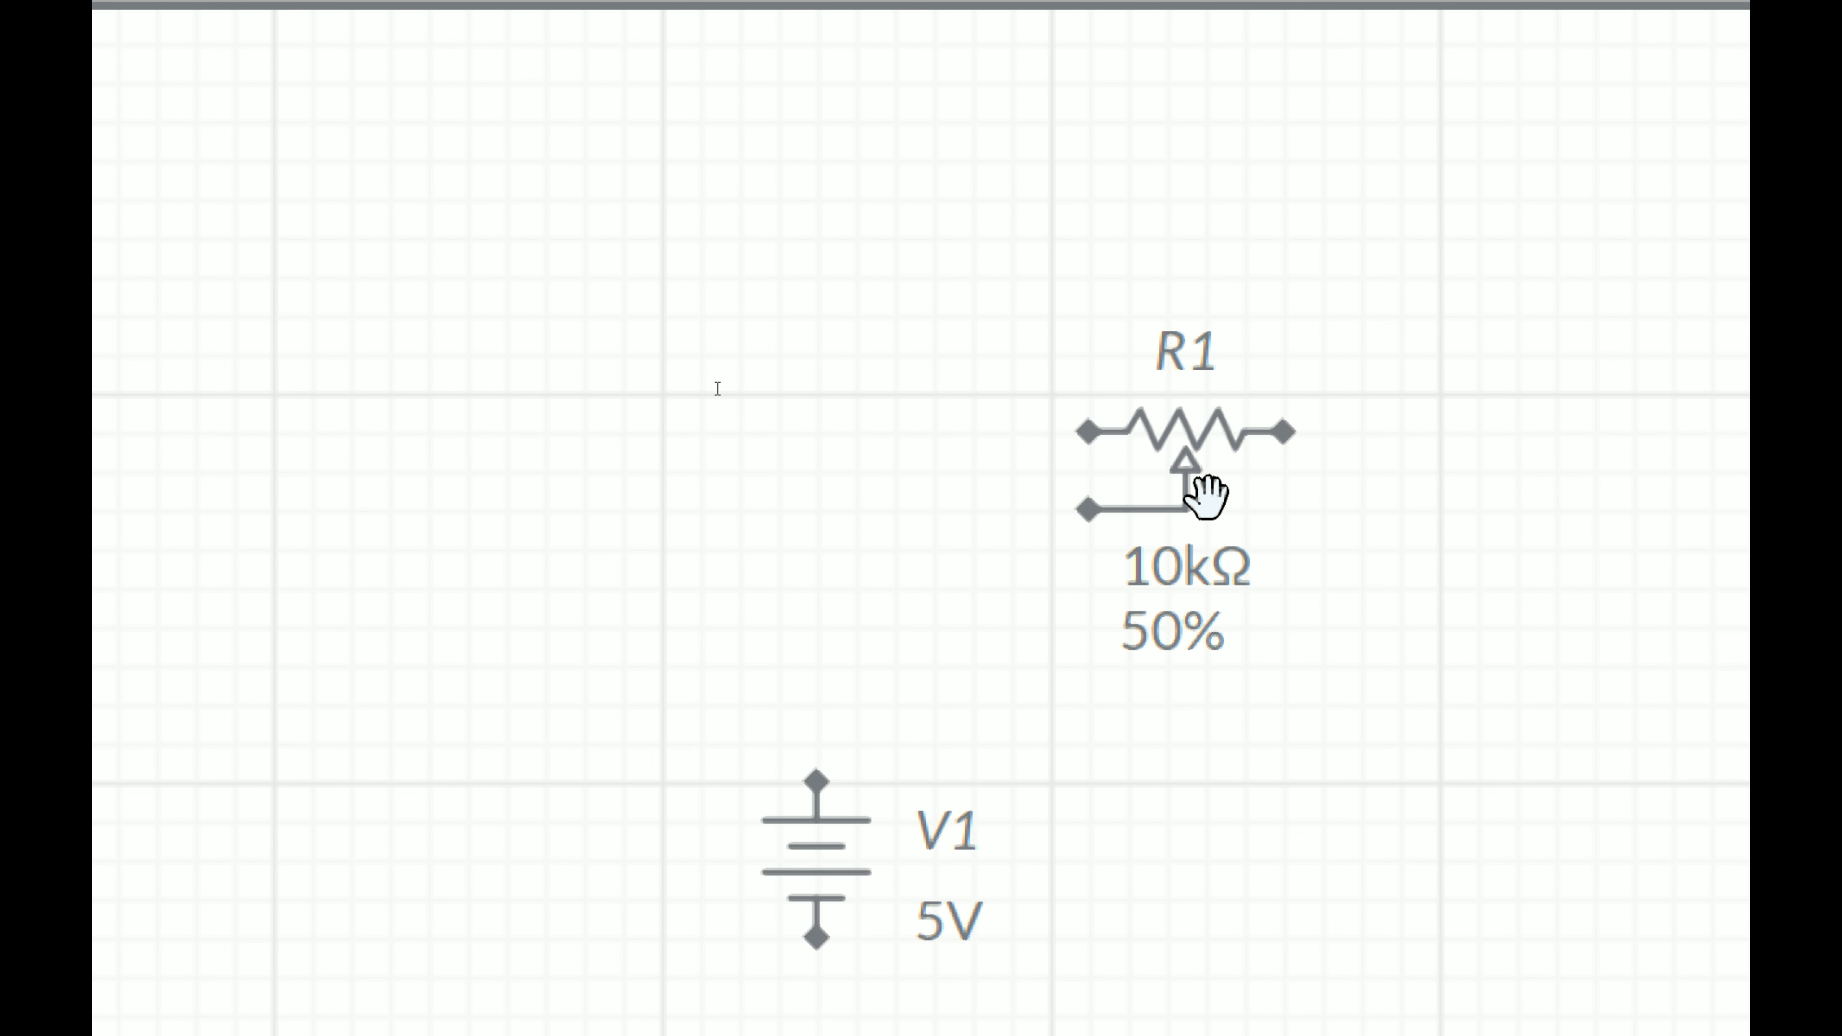
{"action": "left_click", "coordinate": [1154, 450]}
{"action": "left_click_drag", "start_coordinate": [1154, 450], "coordinate": [807, 422]}
{"action": "left_click", "coordinate": [1437, 556]}
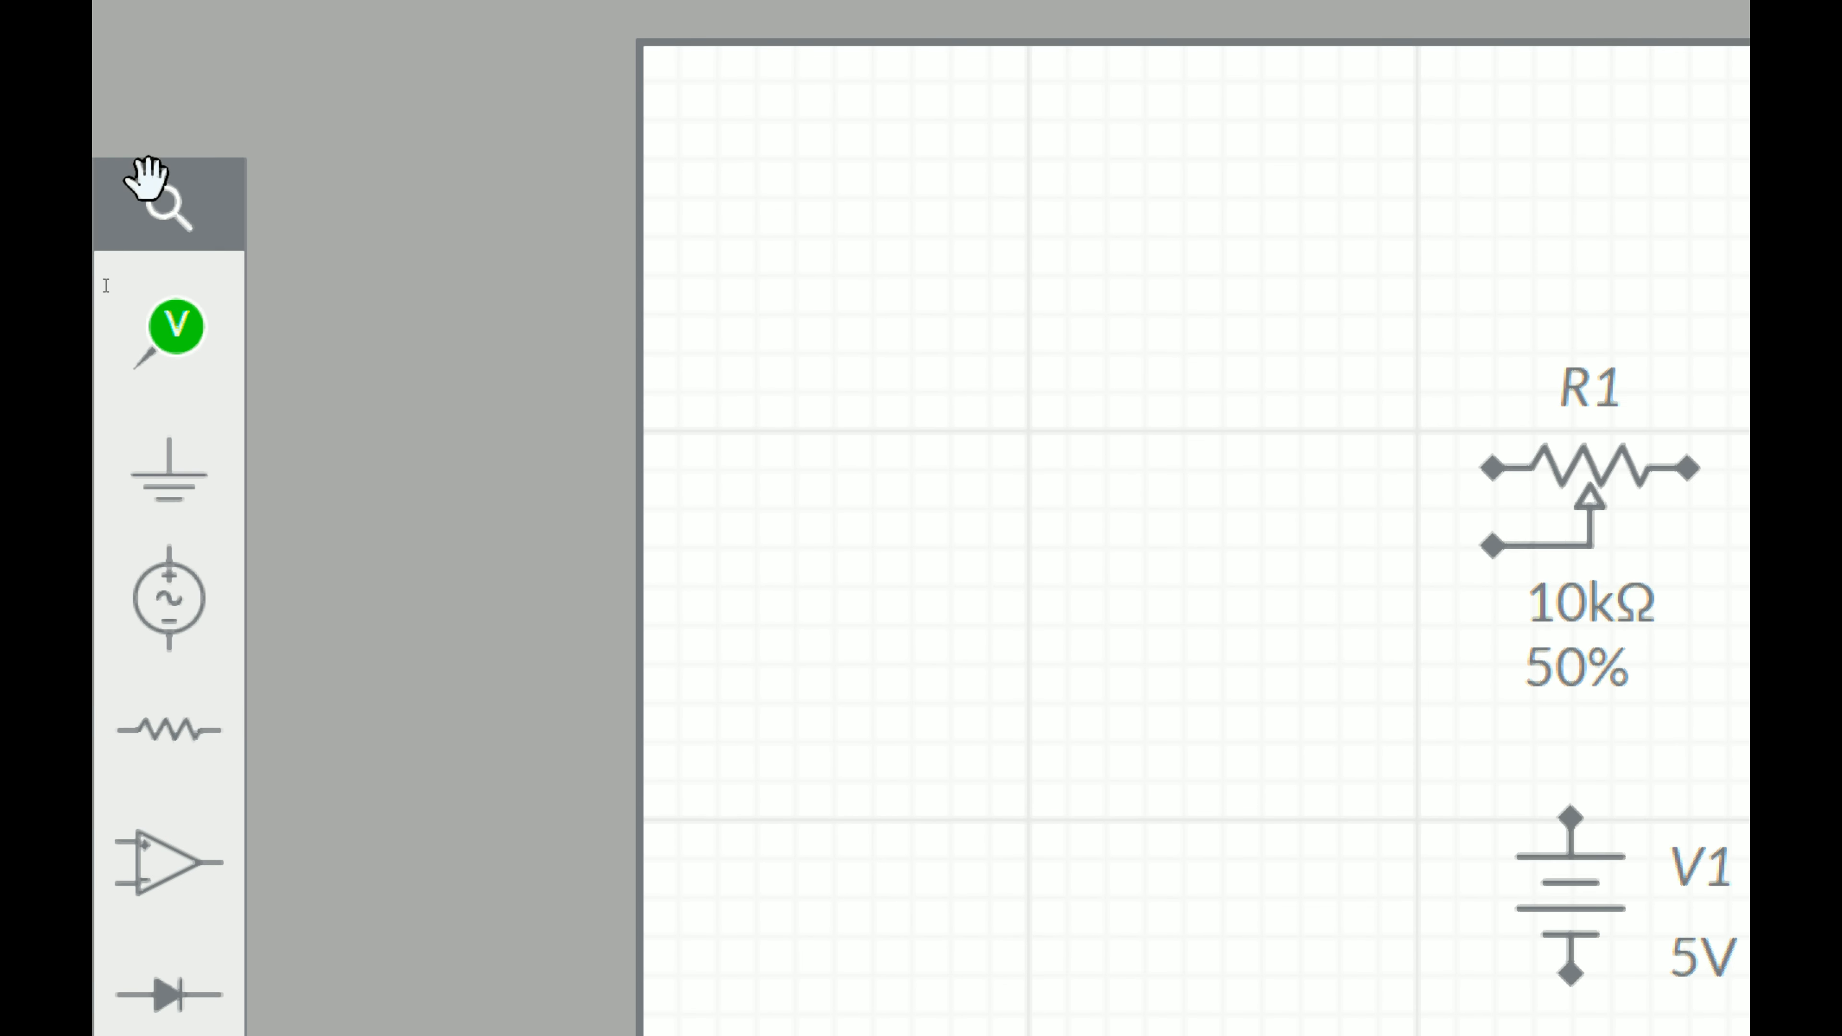
Step: Place an LED to the right of the potentiometer and battery
{"action": "left_click", "coordinate": [165, 700]}
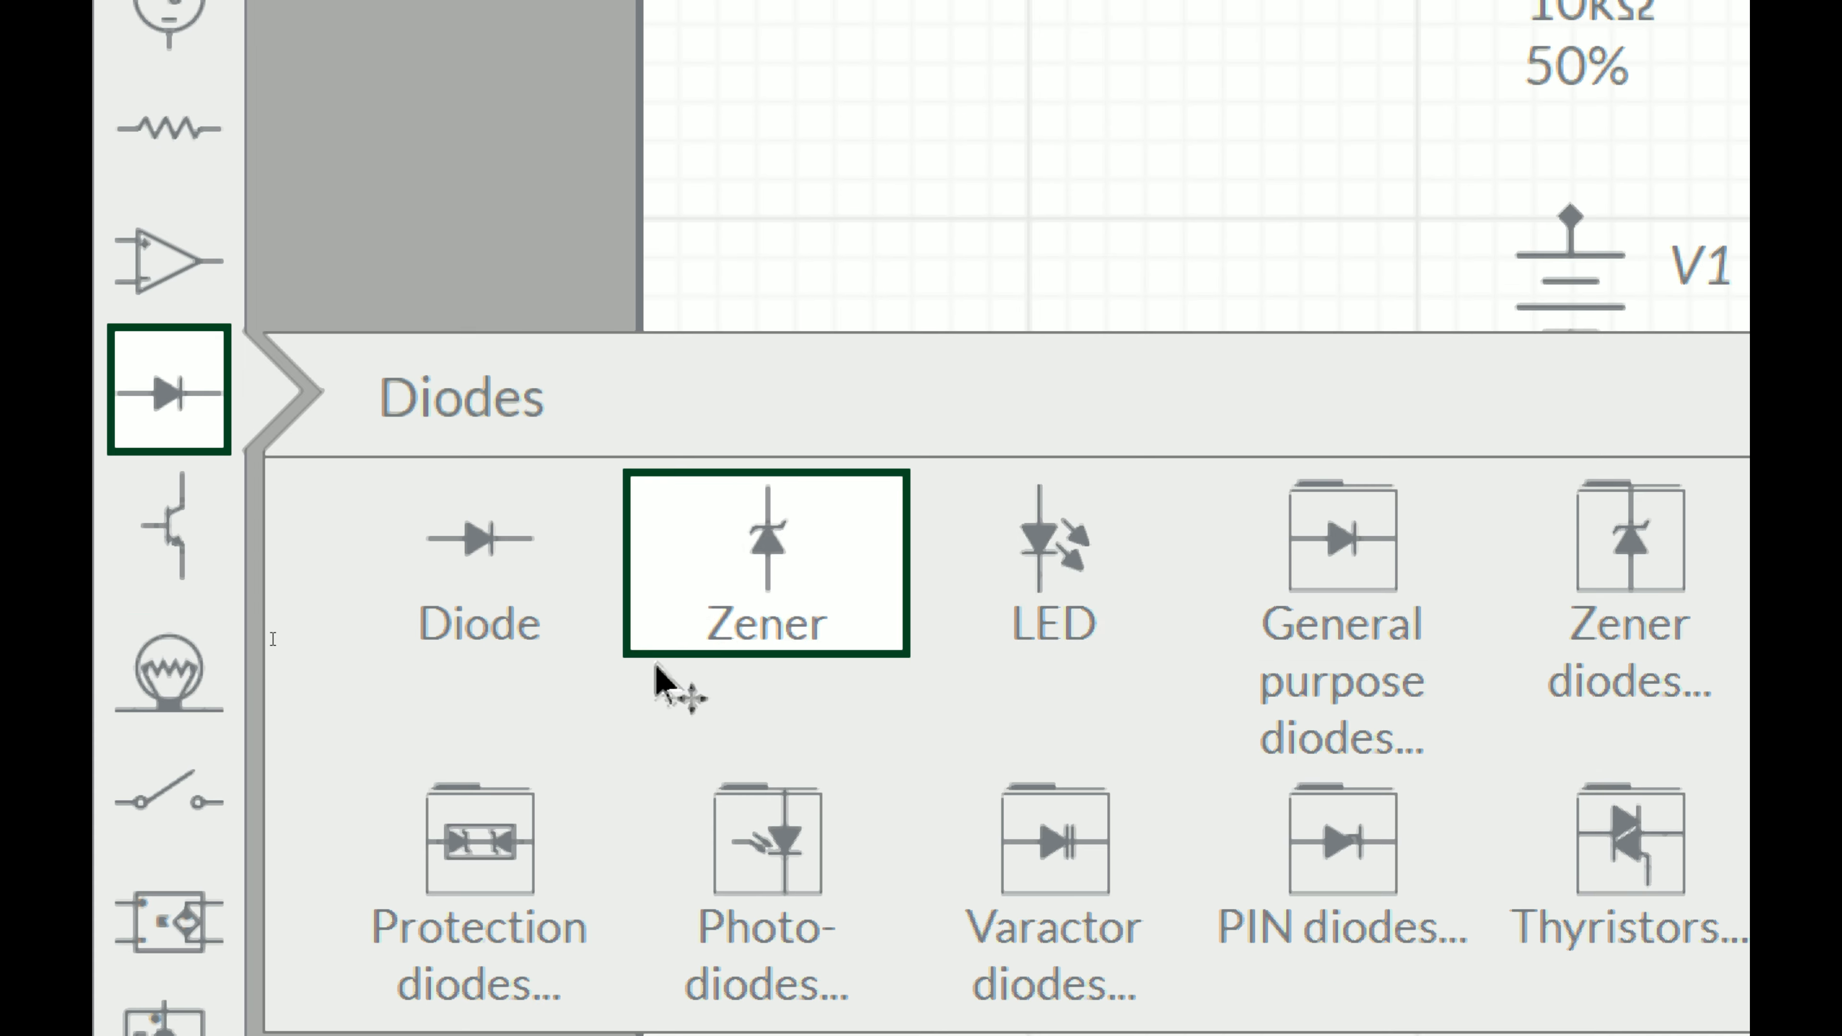
{"action": "left_click_drag", "start_coordinate": [1126, 533], "coordinate": [1067, 431]}
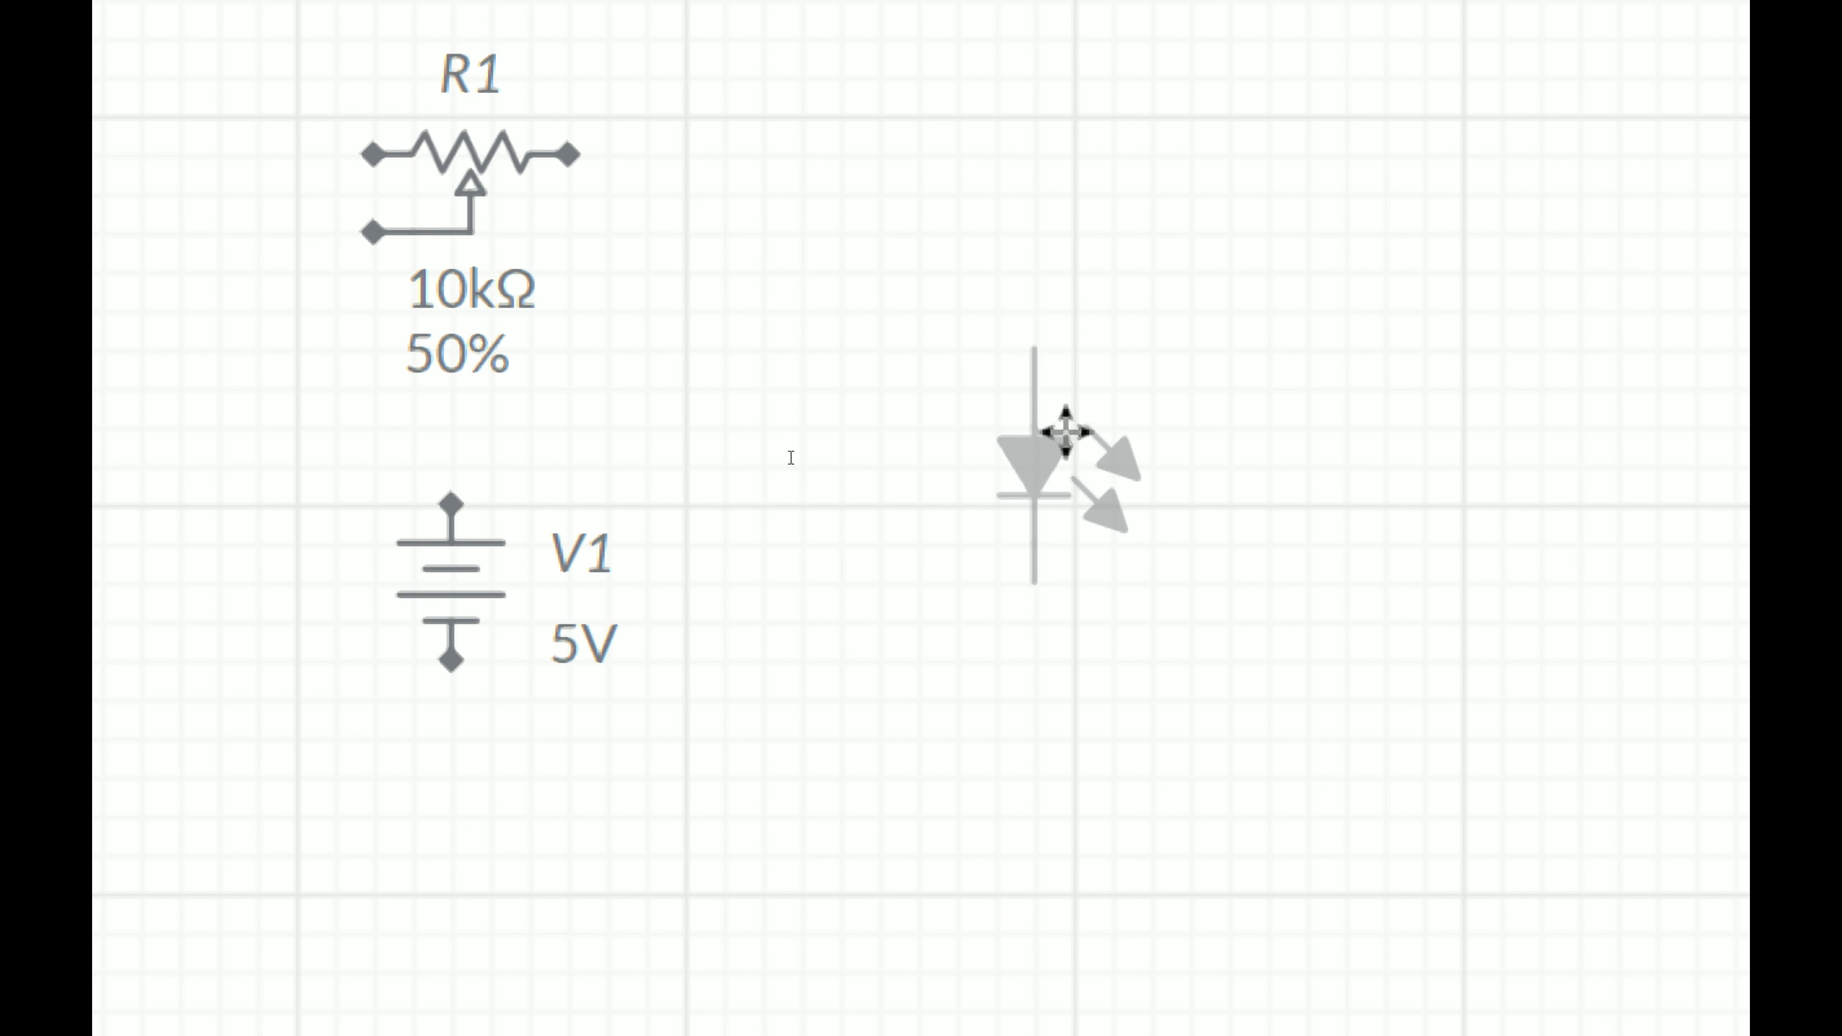
{"action": "left_click", "coordinate": [1077, 786]}
{"action": "left_click_drag", "start_coordinate": [1037, 546], "coordinate": [449, 660]}
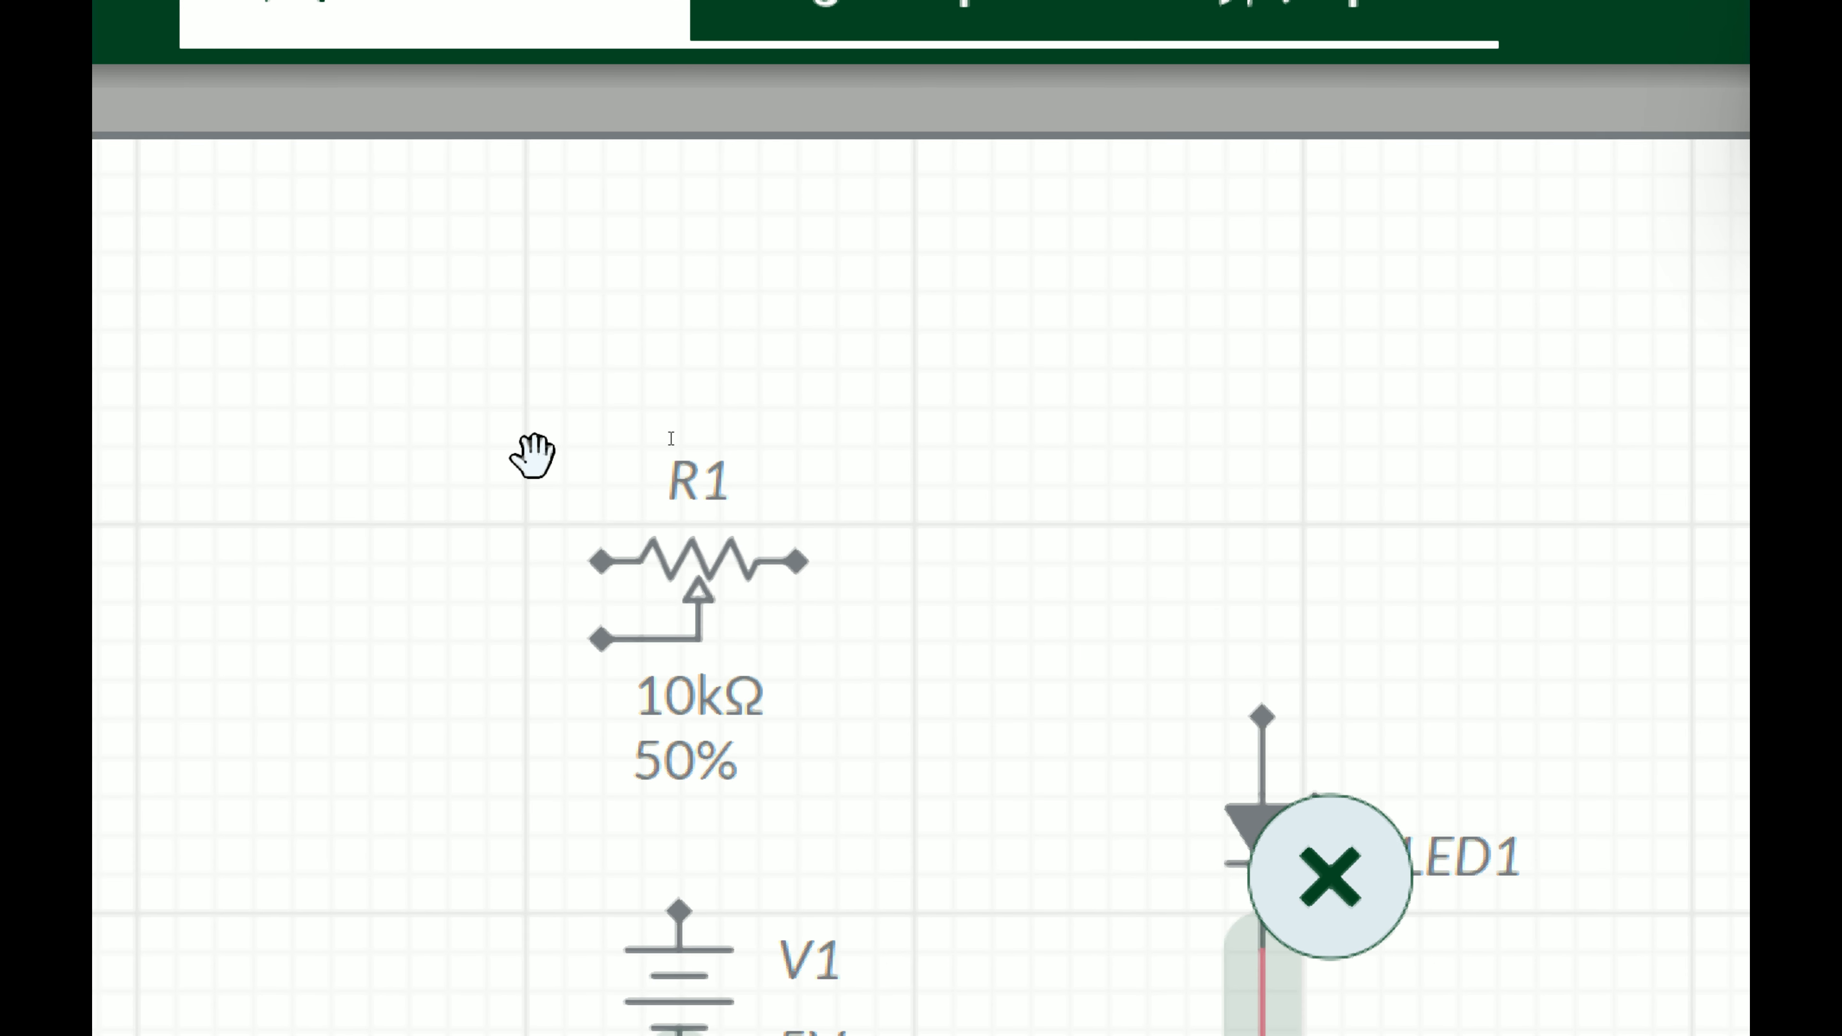
{"action": "left_click", "coordinate": [931, 778]}
Step: Wire the battery, potentiometer and LED into a series loop, connecting the potentiometer's wiper side to the LED
{"action": "left_click", "coordinate": [679, 900]}
{"action": "mouse_move", "coordinate": [679, 900]}
{"action": "left_mouse_down"}
{"action": "mouse_move", "coordinate": [722, 835]}
{"action": "mouse_move", "coordinate": [845, 834]}
{"action": "mouse_move", "coordinate": [881, 690]}
{"action": "mouse_move", "coordinate": [852, 606]}
{"action": "mouse_move", "coordinate": [795, 559]}
{"action": "left_mouse_up"}
{"action": "left_click", "coordinate": [796, 559]}
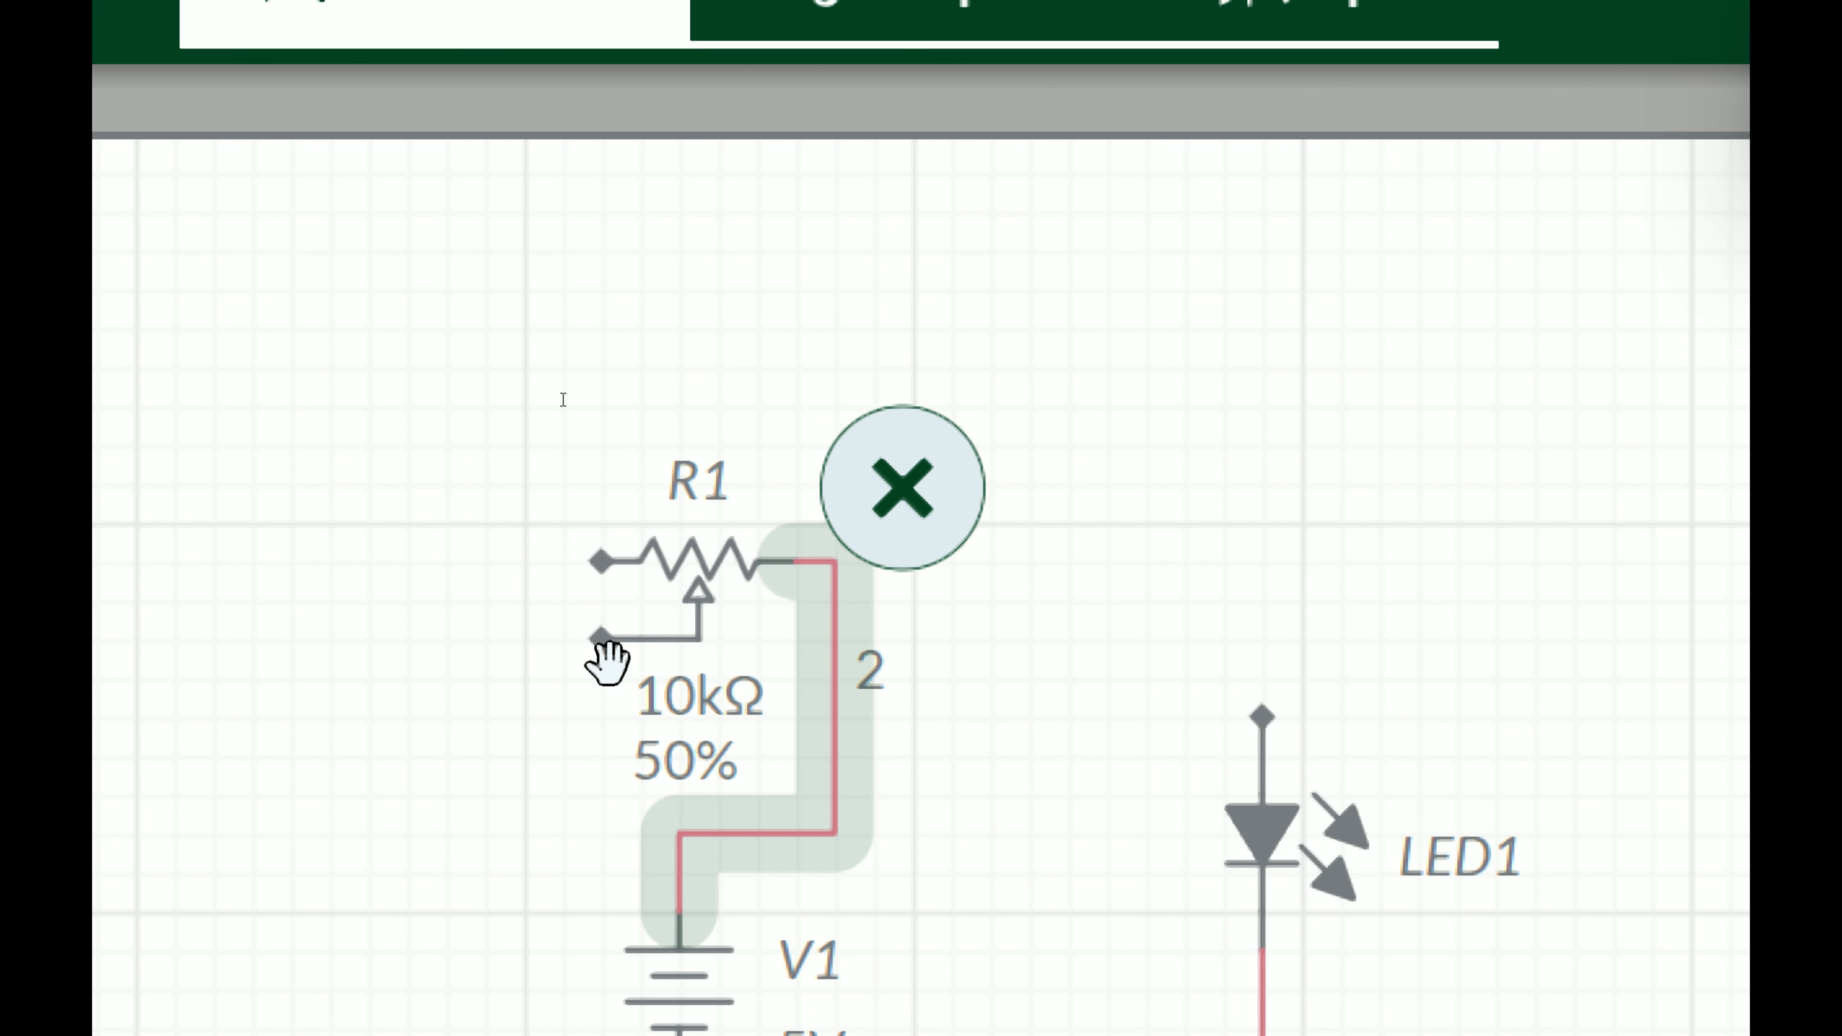
{"action": "left_click_drag", "start_coordinate": [601, 638], "coordinate": [1263, 716]}
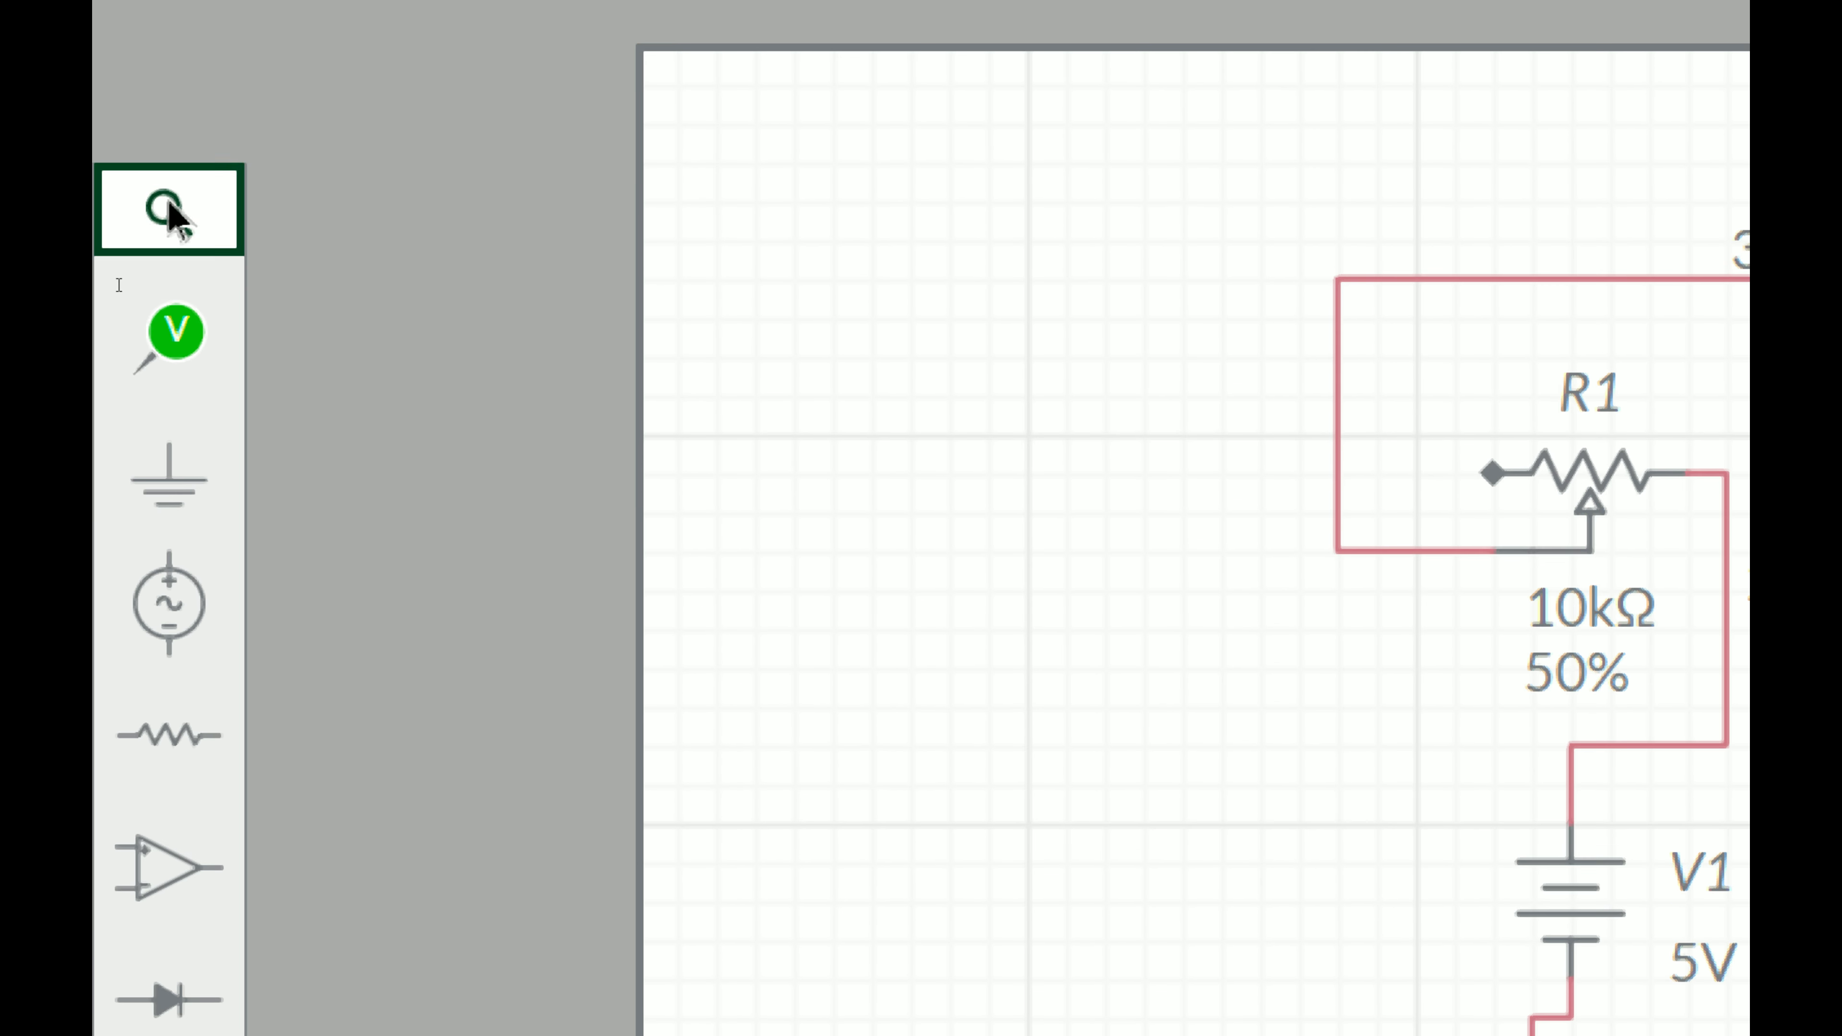
Step: Place a voltage probe on net 3 at the loop's upper-left corner
{"action": "left_click", "coordinate": [173, 330]}
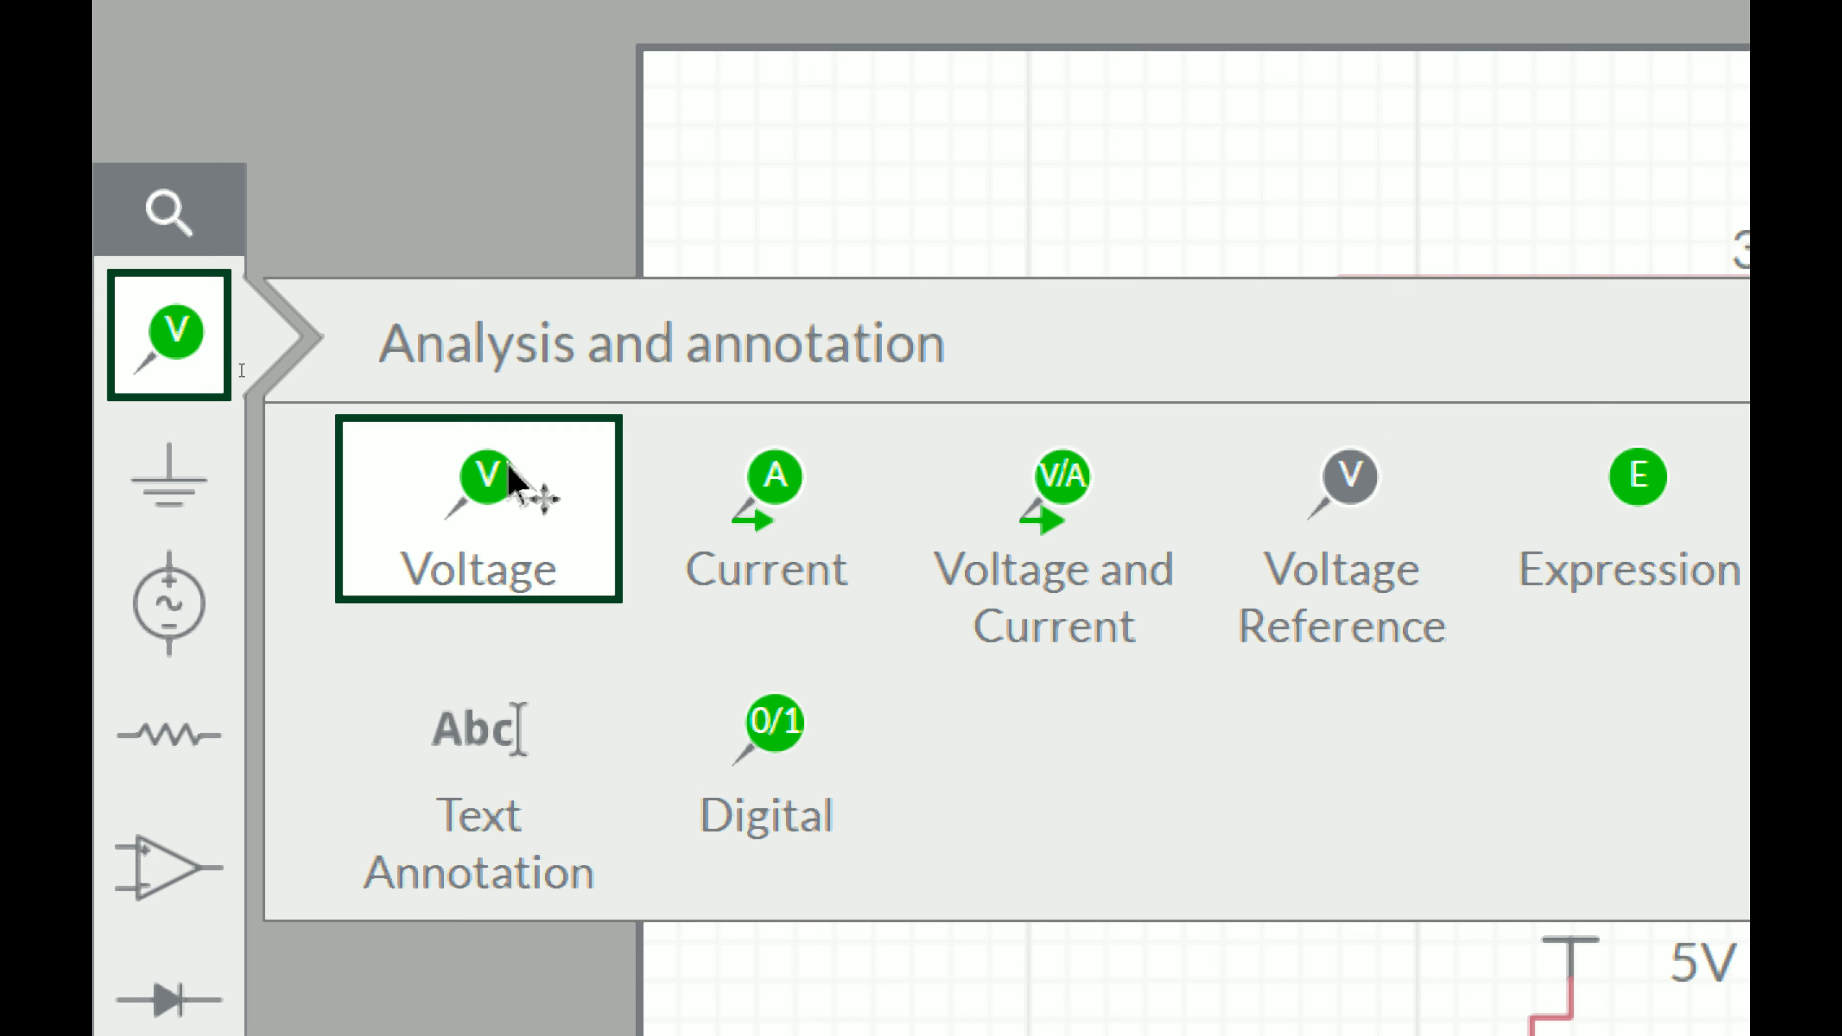
{"action": "left_click", "coordinate": [508, 479]}
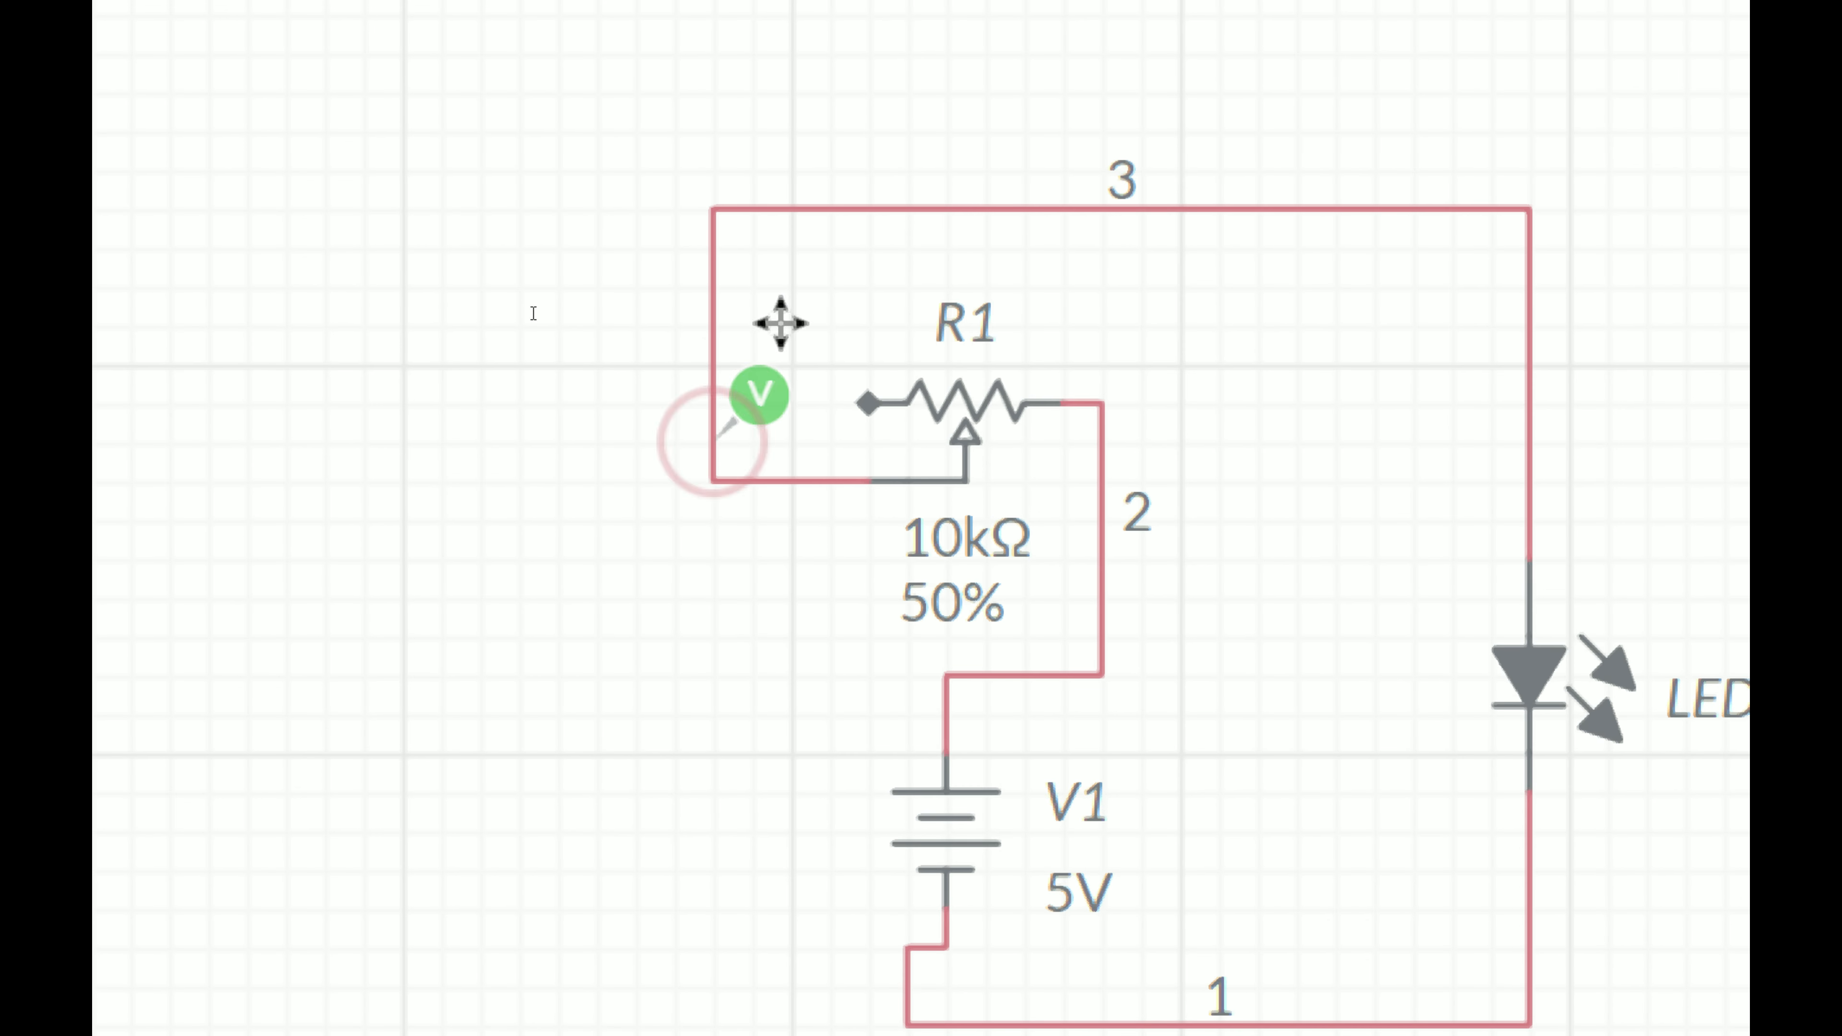
{"action": "left_click", "coordinate": [767, 148]}
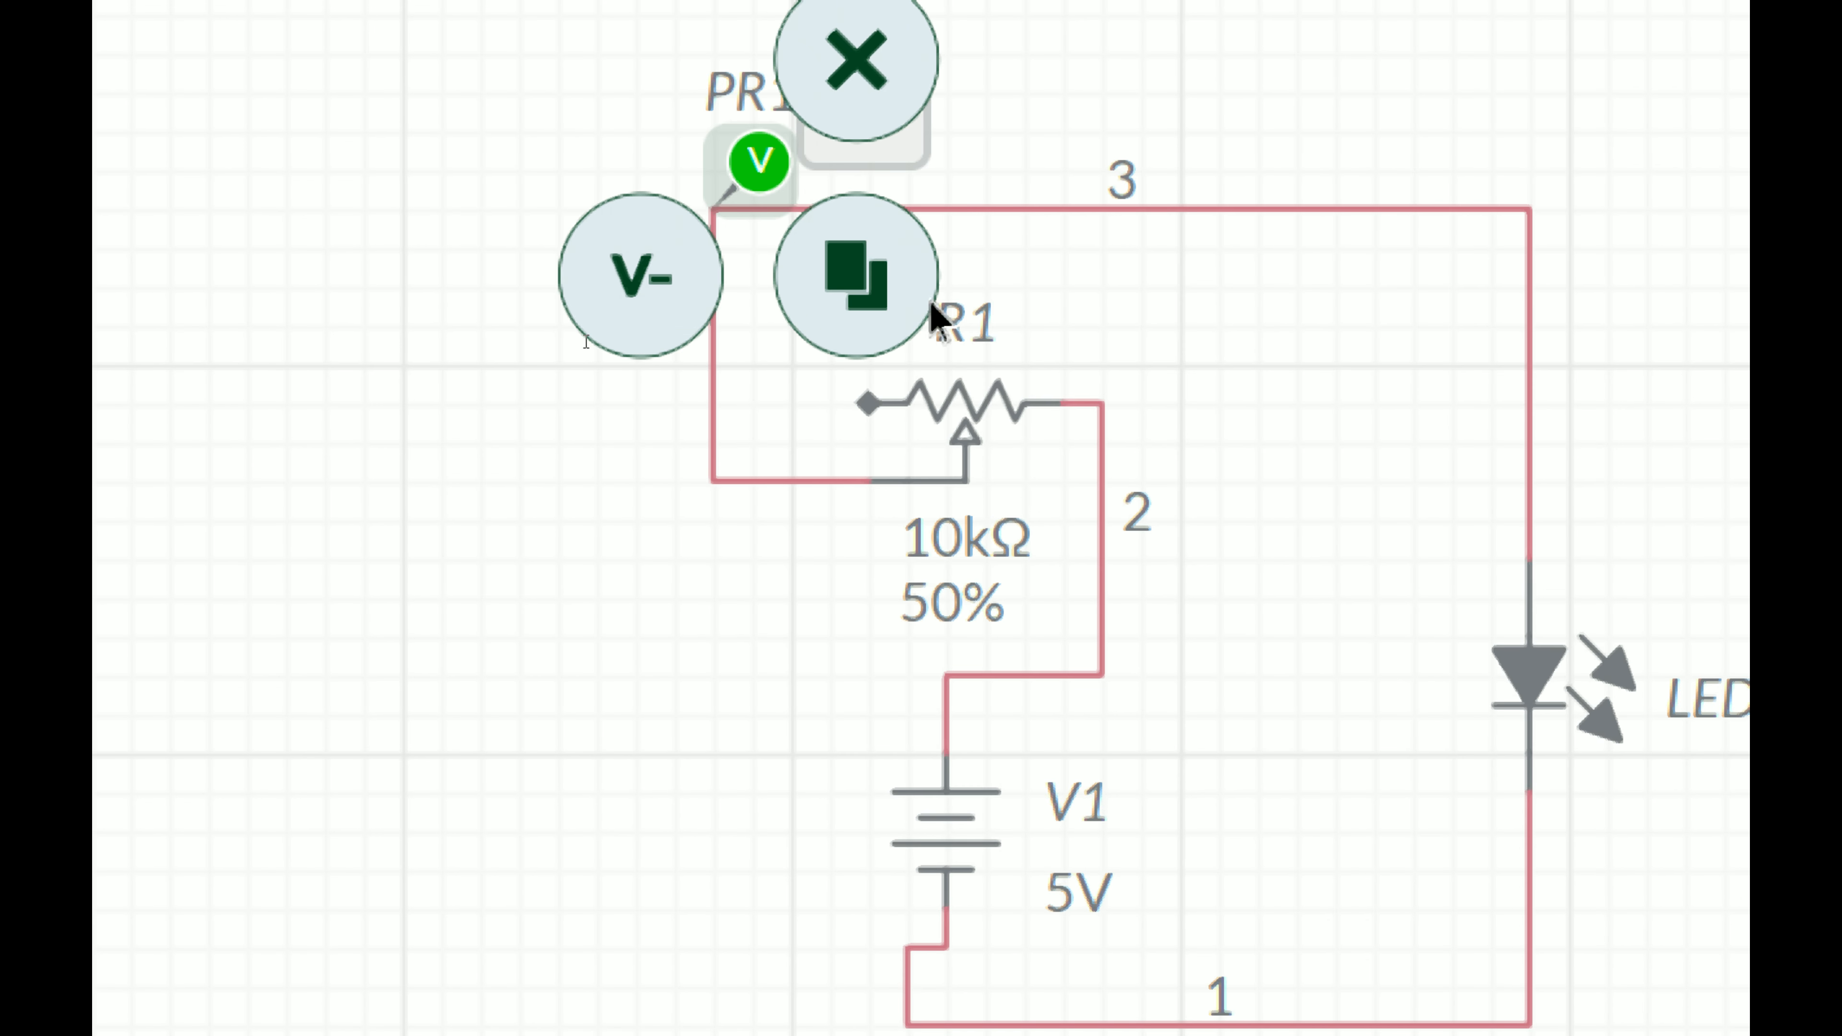
Step: Add a negative voltage reference for the probe on net 2
{"action": "left_click", "coordinate": [631, 647]}
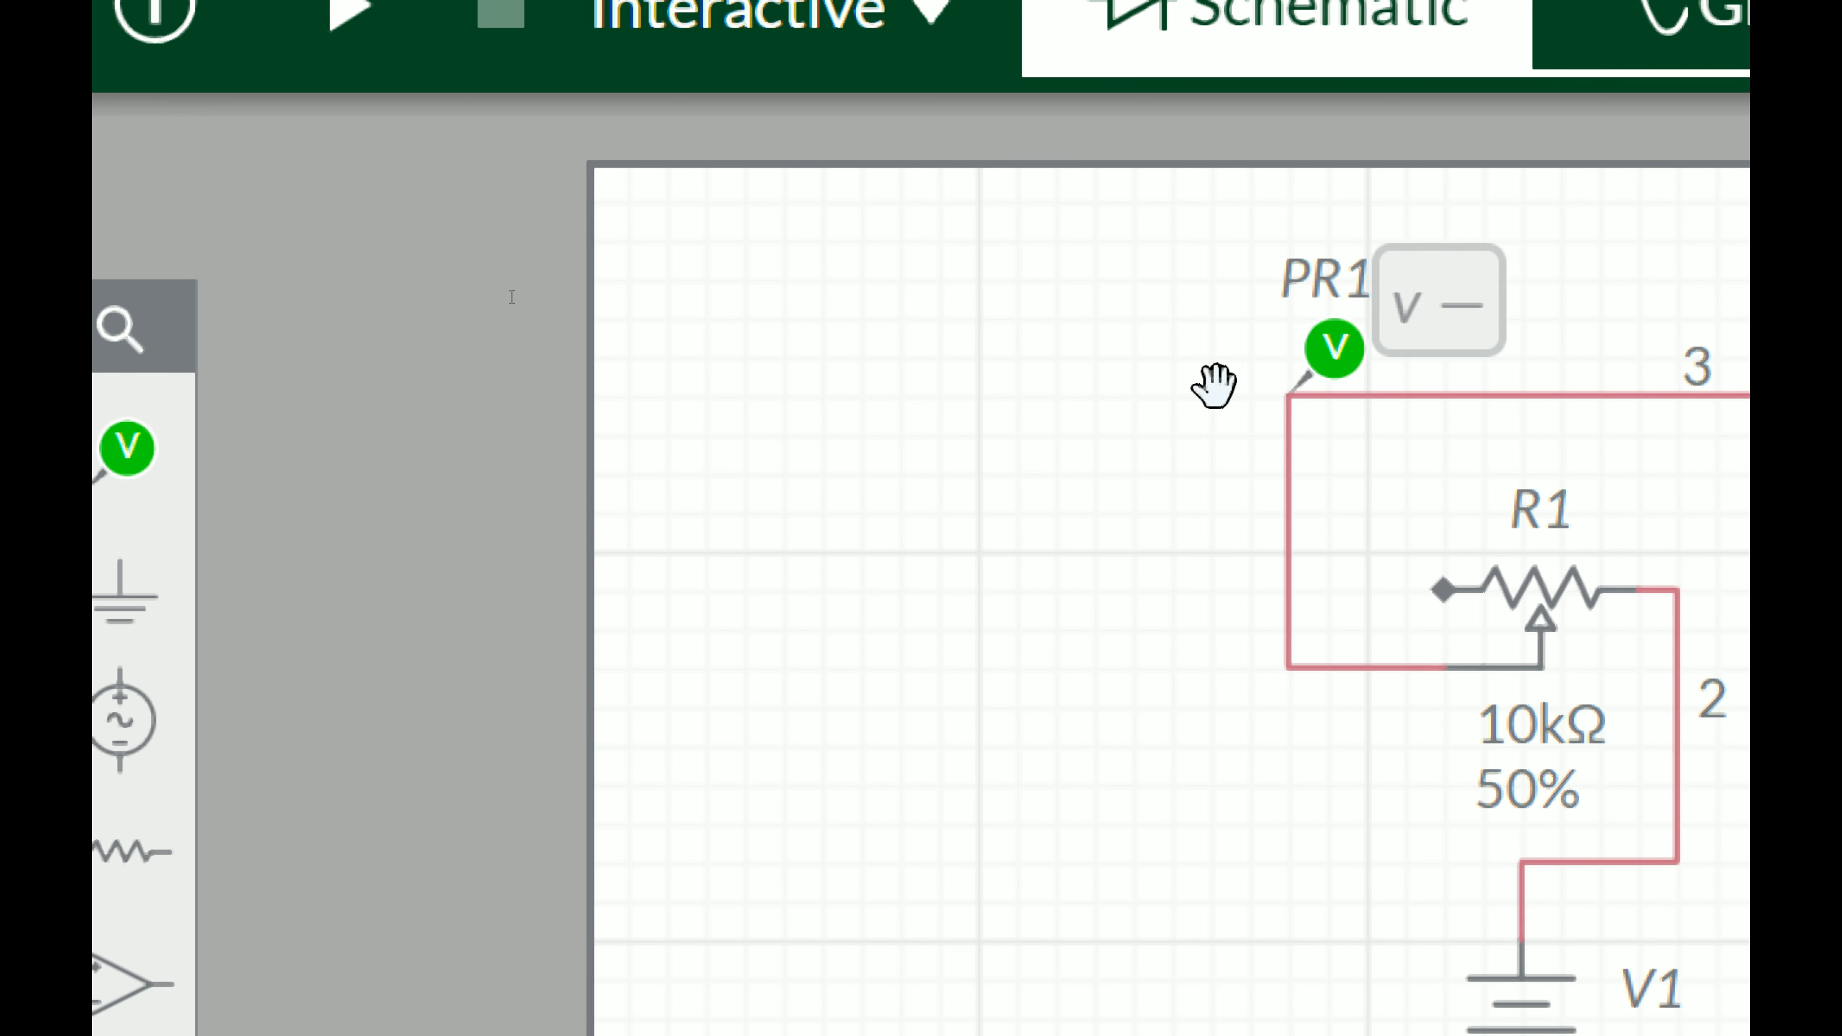
{"action": "left_click", "coordinate": [1309, 367]}
{"action": "left_click", "coordinate": [1427, 462]}
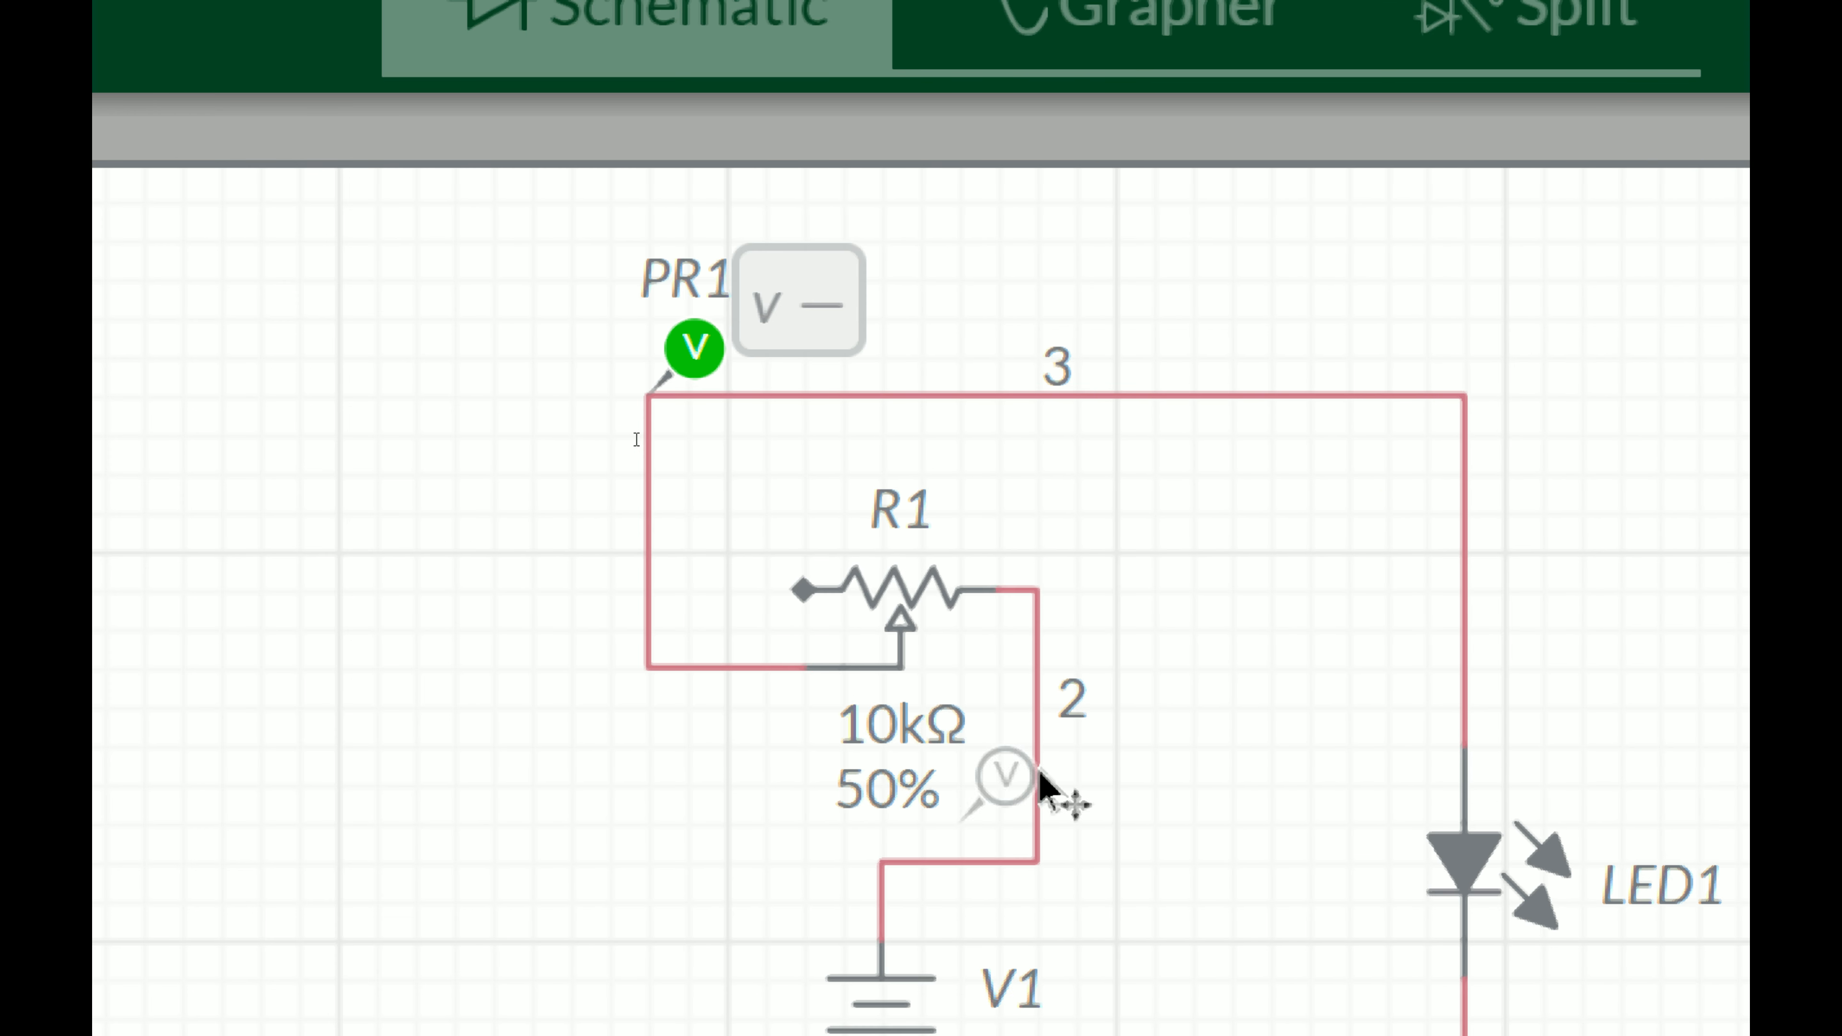
{"action": "left_click", "coordinate": [1102, 794]}
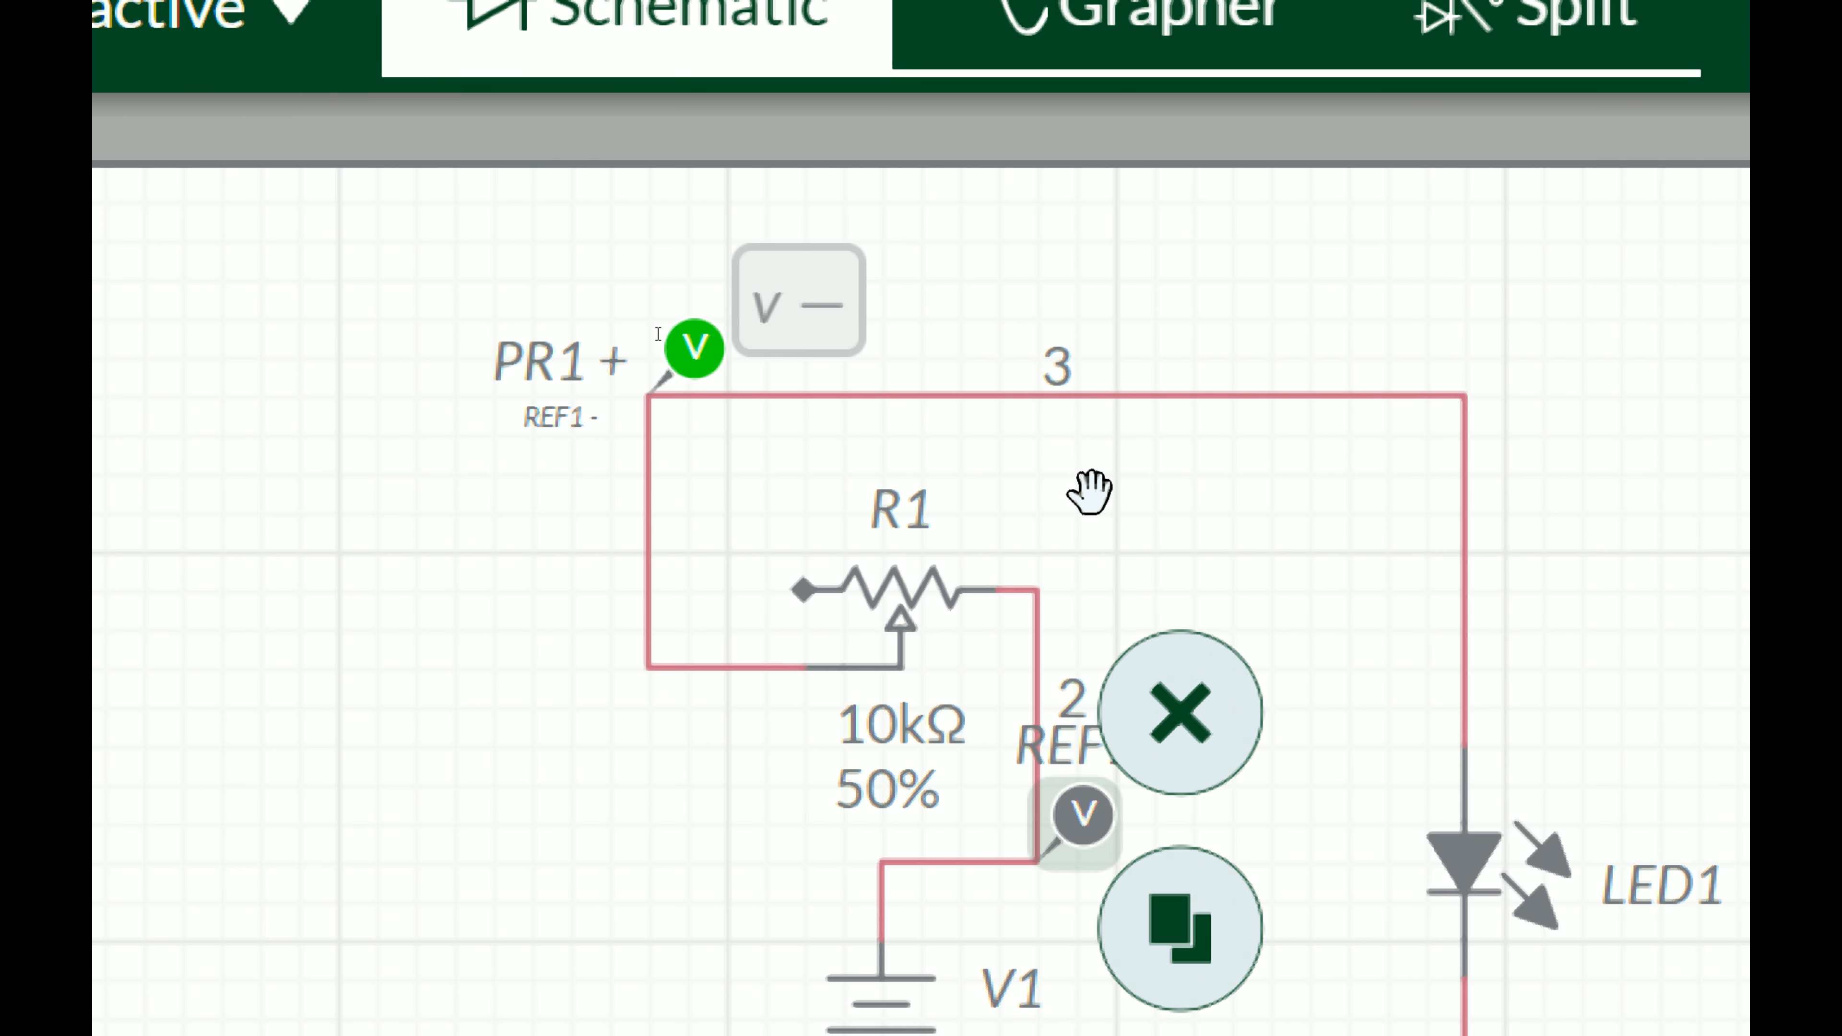
Step: Delete the voltage probe and its reference
{"action": "left_click", "coordinate": [682, 354]}
{"action": "left_click", "coordinate": [794, 247]}
{"action": "left_click", "coordinate": [1081, 822]}
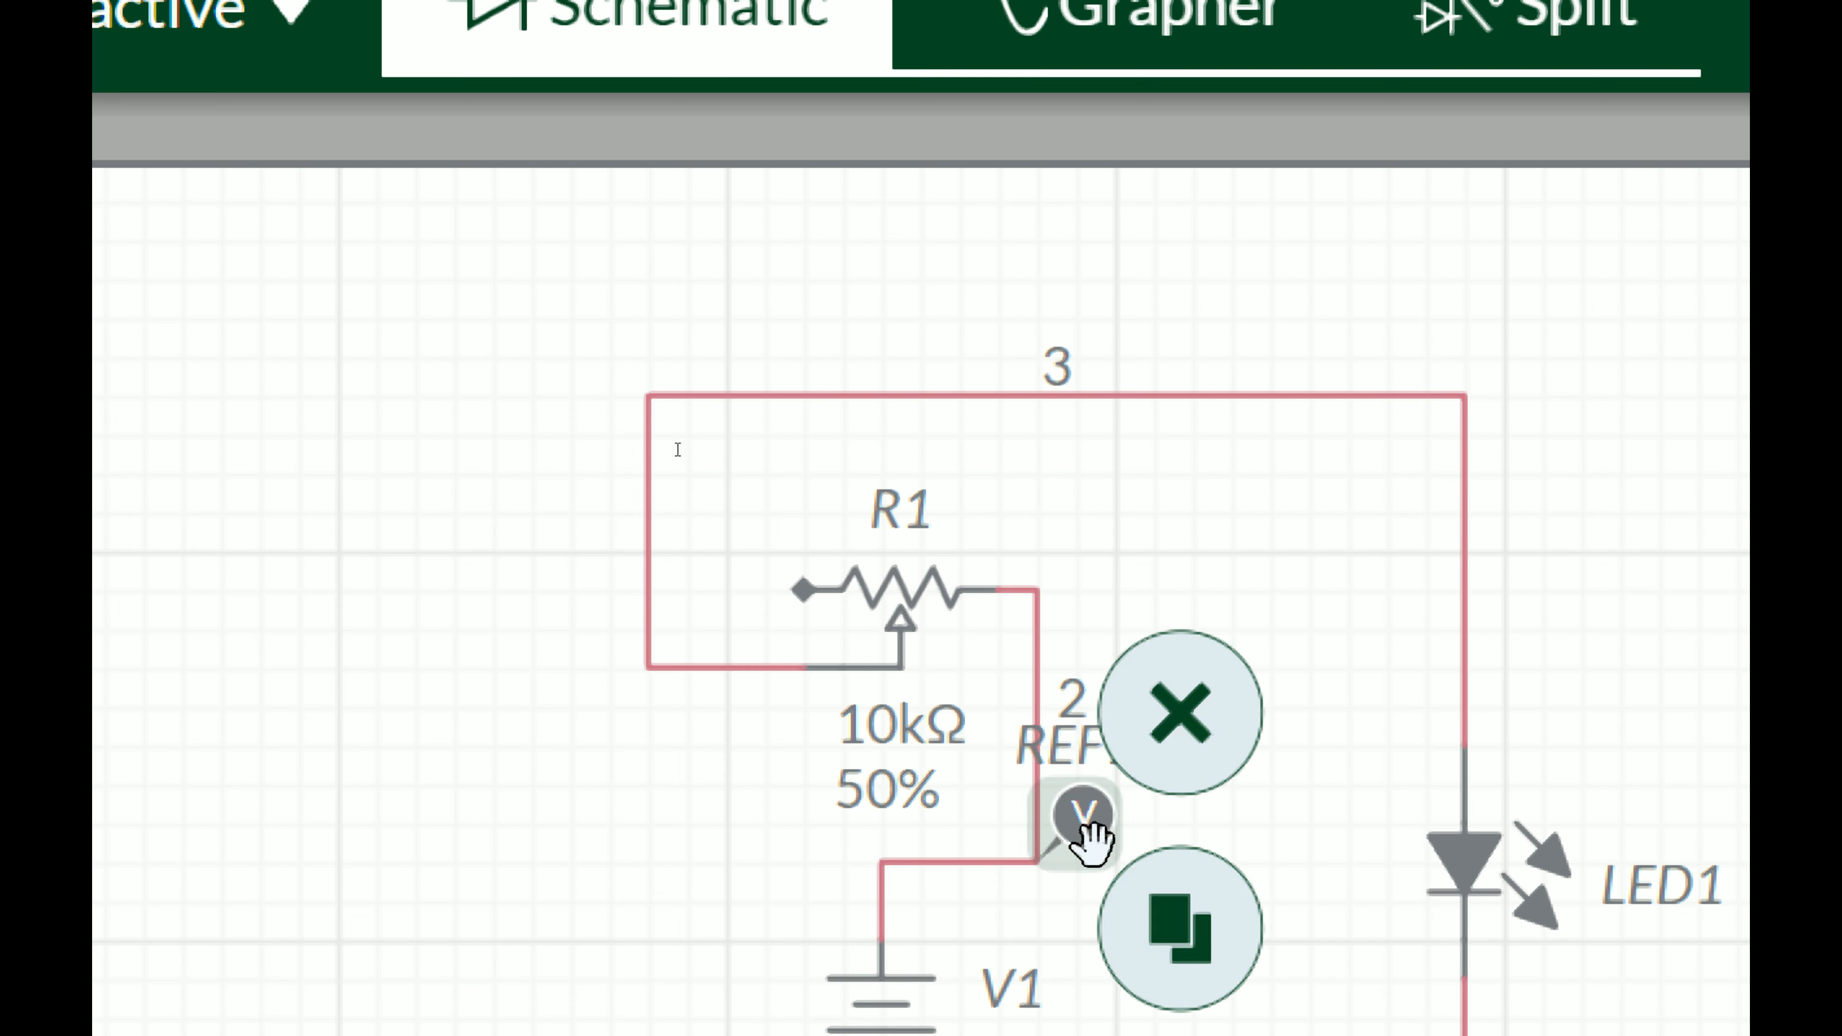
Step: Place a voltage probe on net 2 between the potentiometer and the battery
{"action": "left_click", "coordinate": [175, 450]}
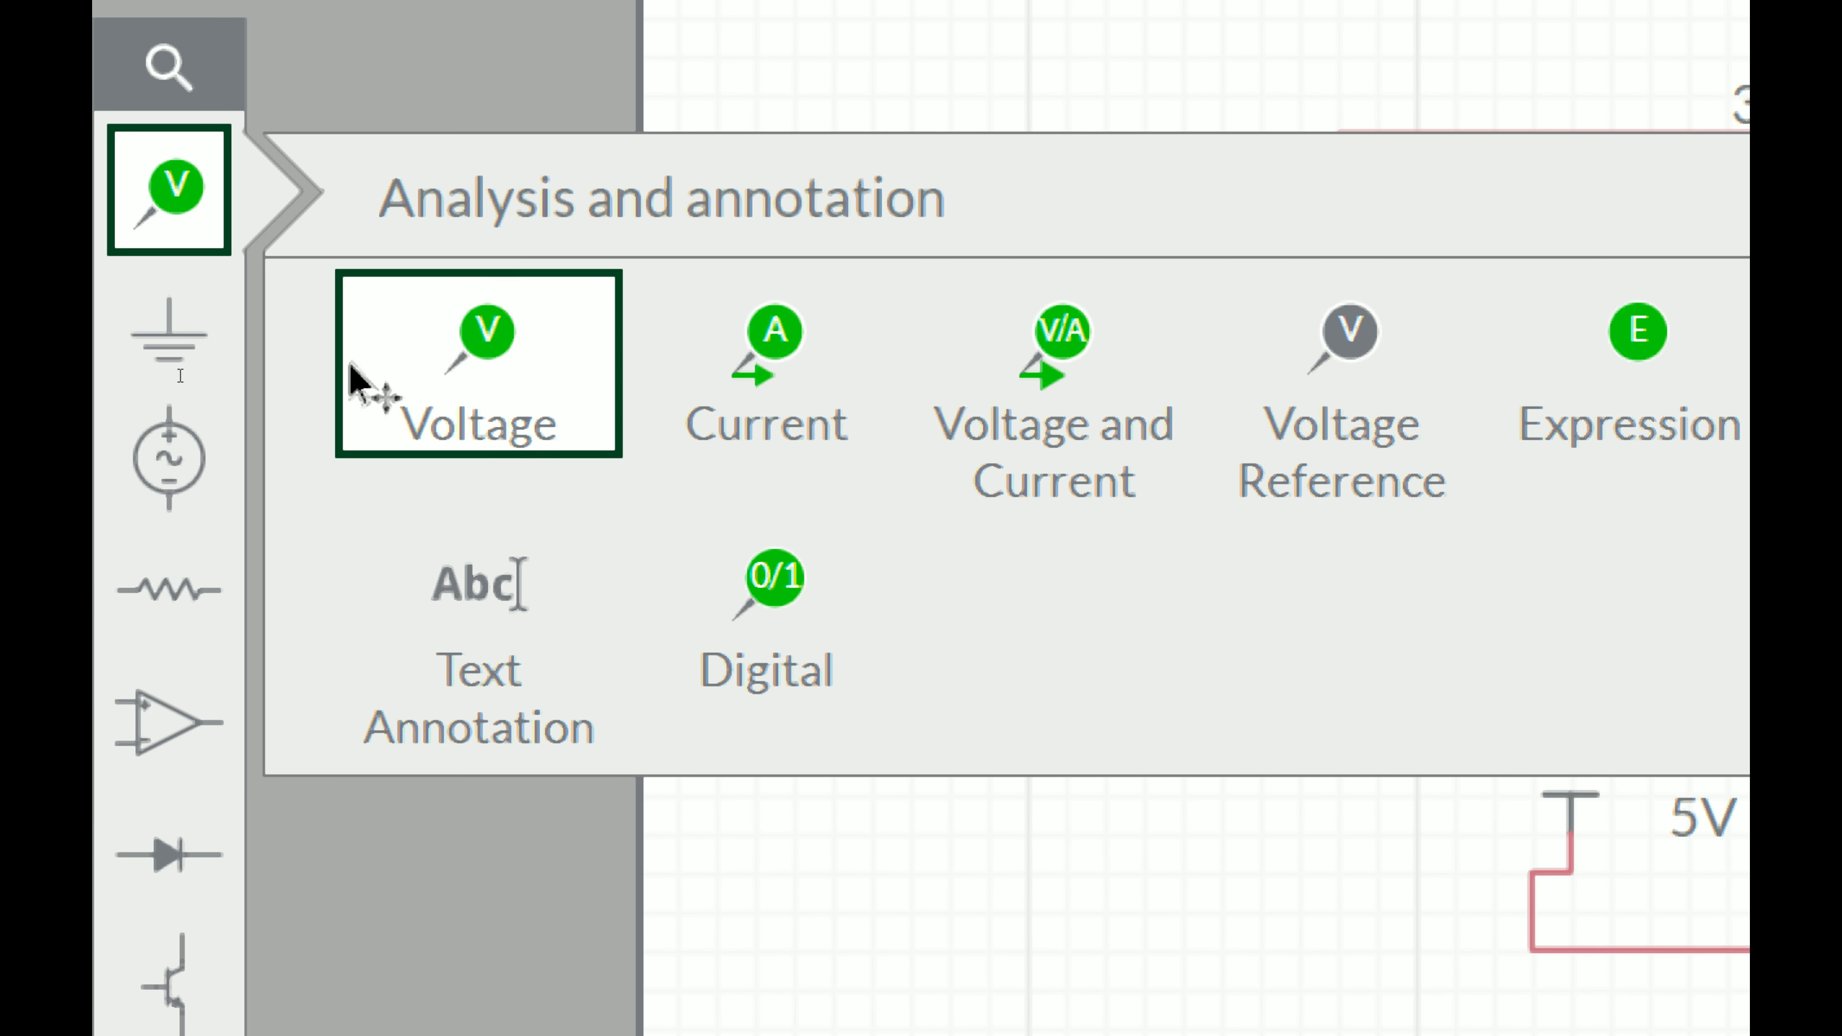
{"action": "left_click", "coordinate": [356, 381]}
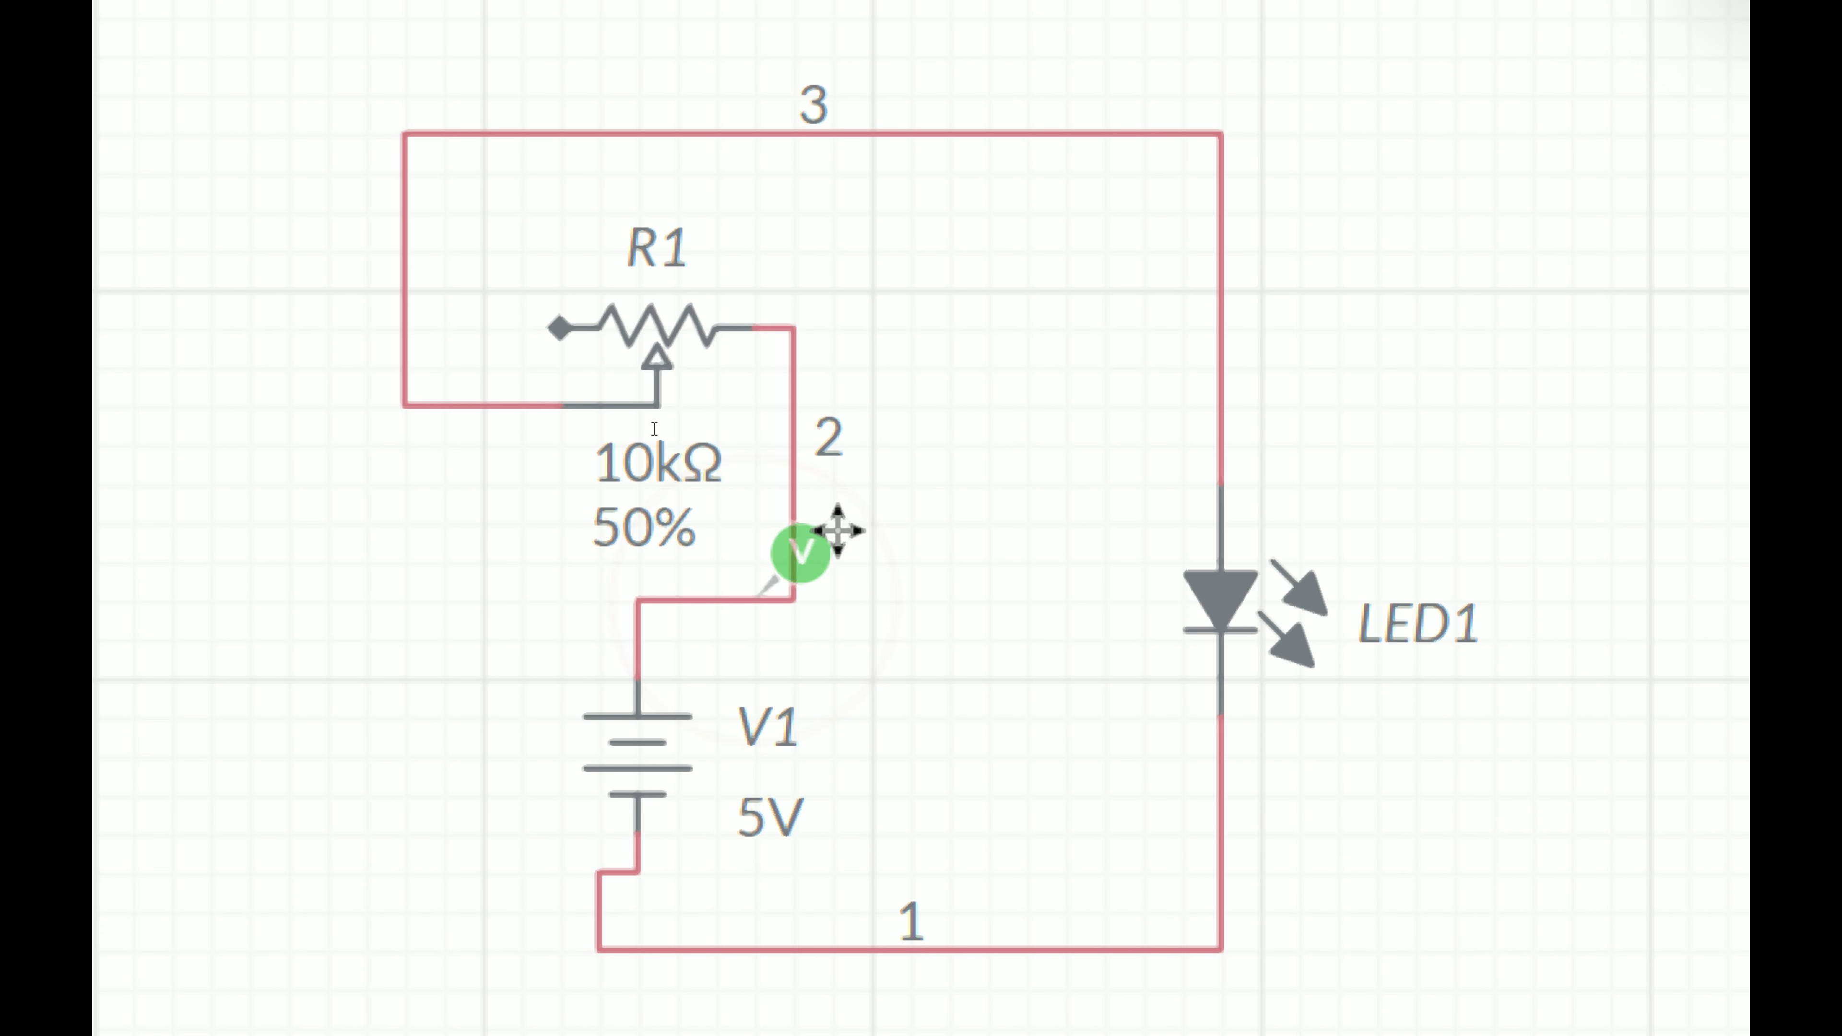
{"action": "left_click", "coordinate": [870, 515]}
{"action": "left_click", "coordinate": [813, 588]}
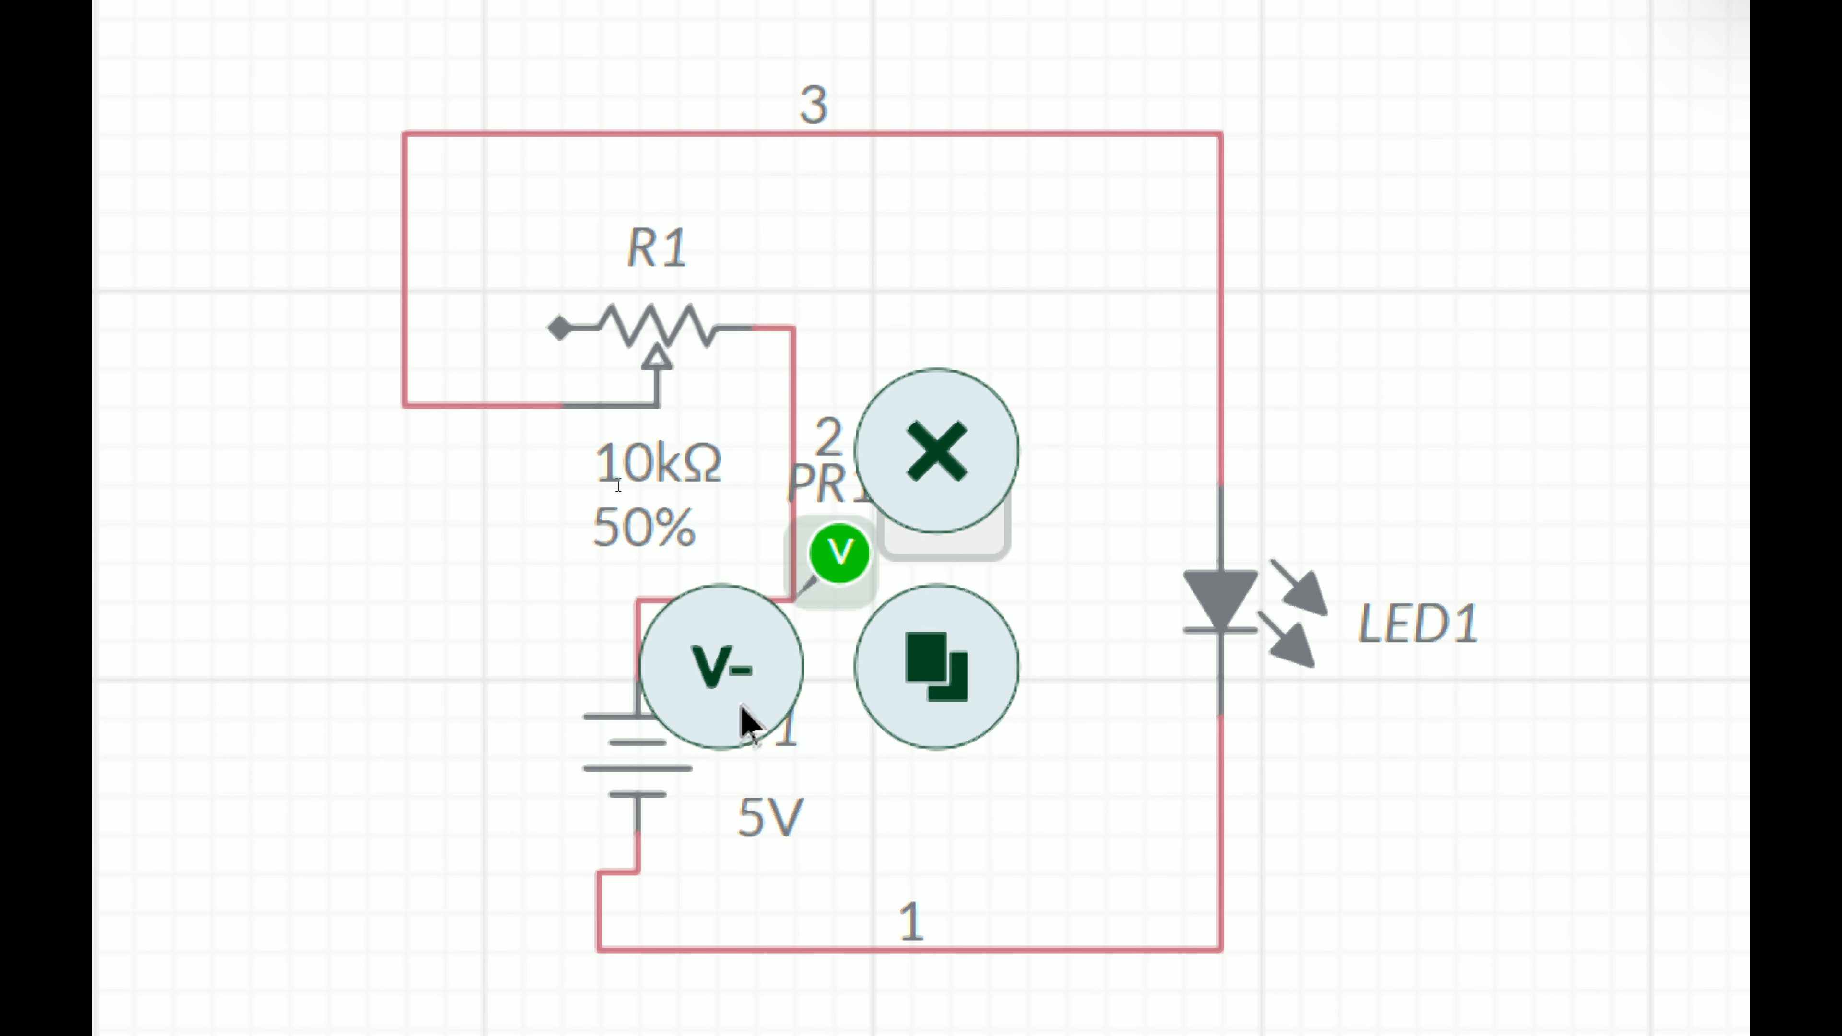
Step: Add a negative voltage reference for the probe on the loop's left wire, net 3
{"action": "left_click", "coordinate": [747, 722]}
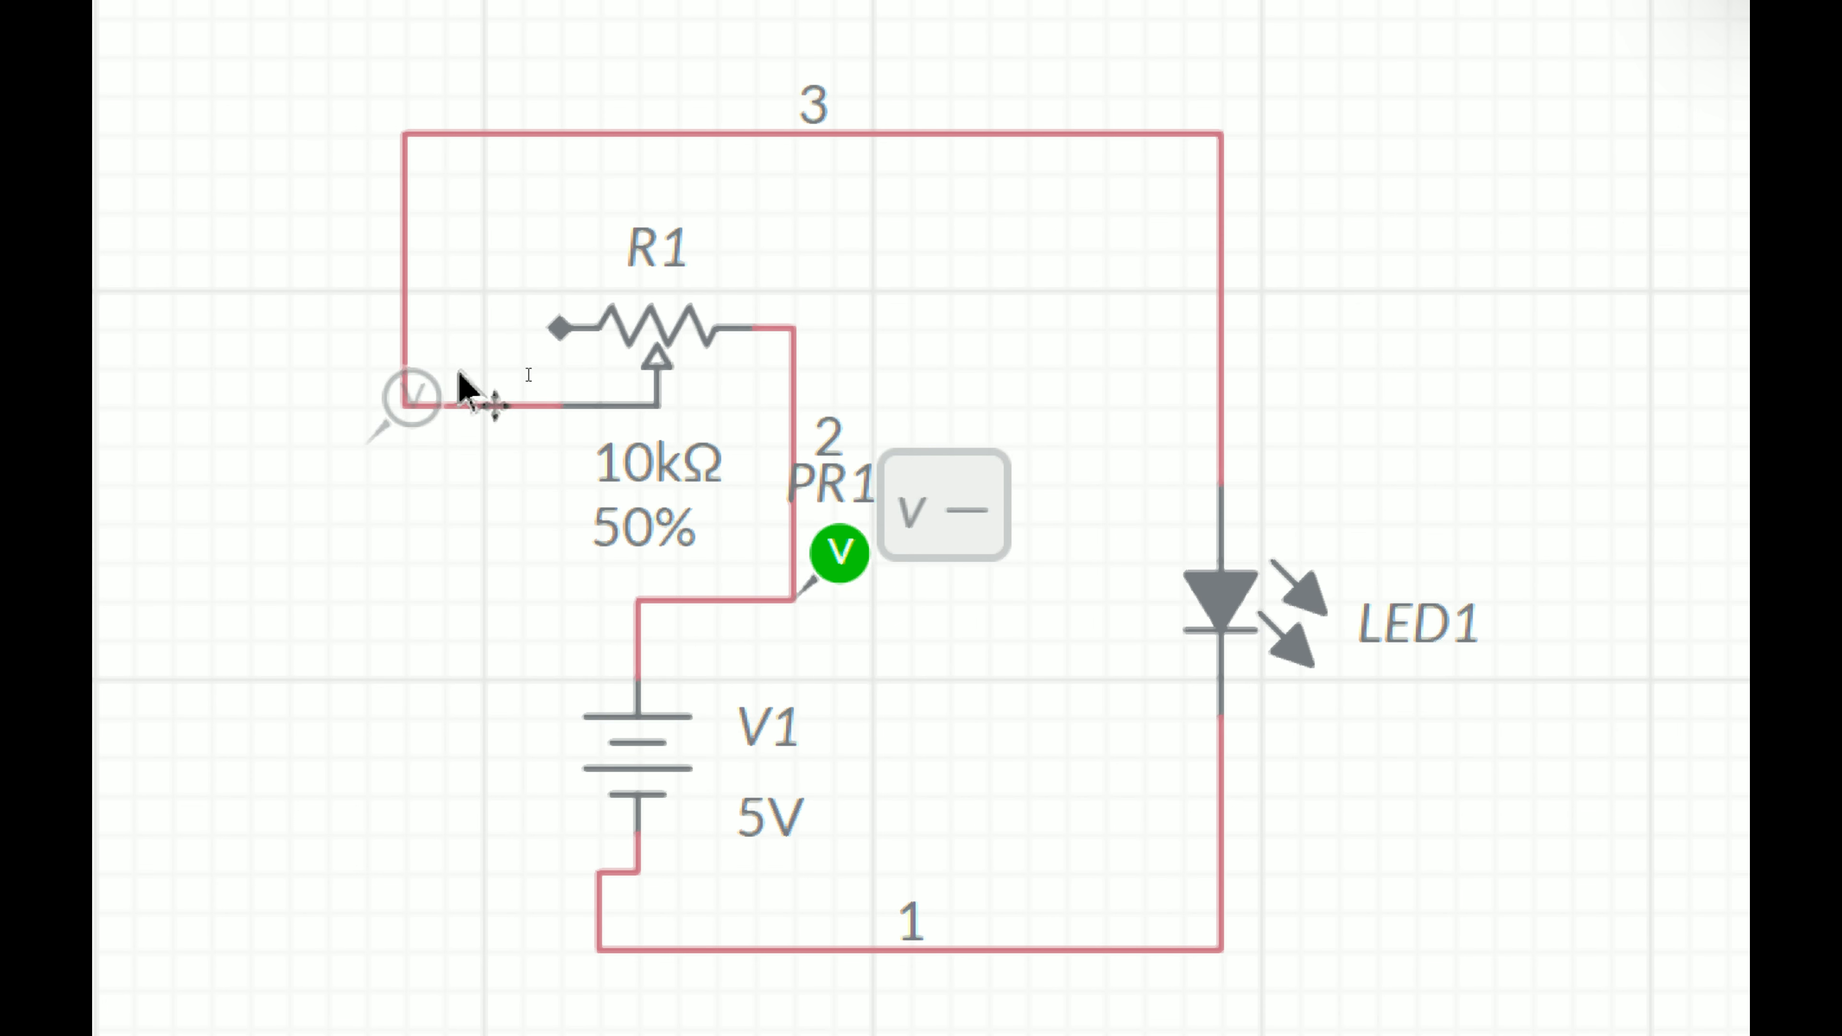
{"action": "left_click", "coordinate": [473, 343]}
{"action": "left_click", "coordinate": [313, 661]}
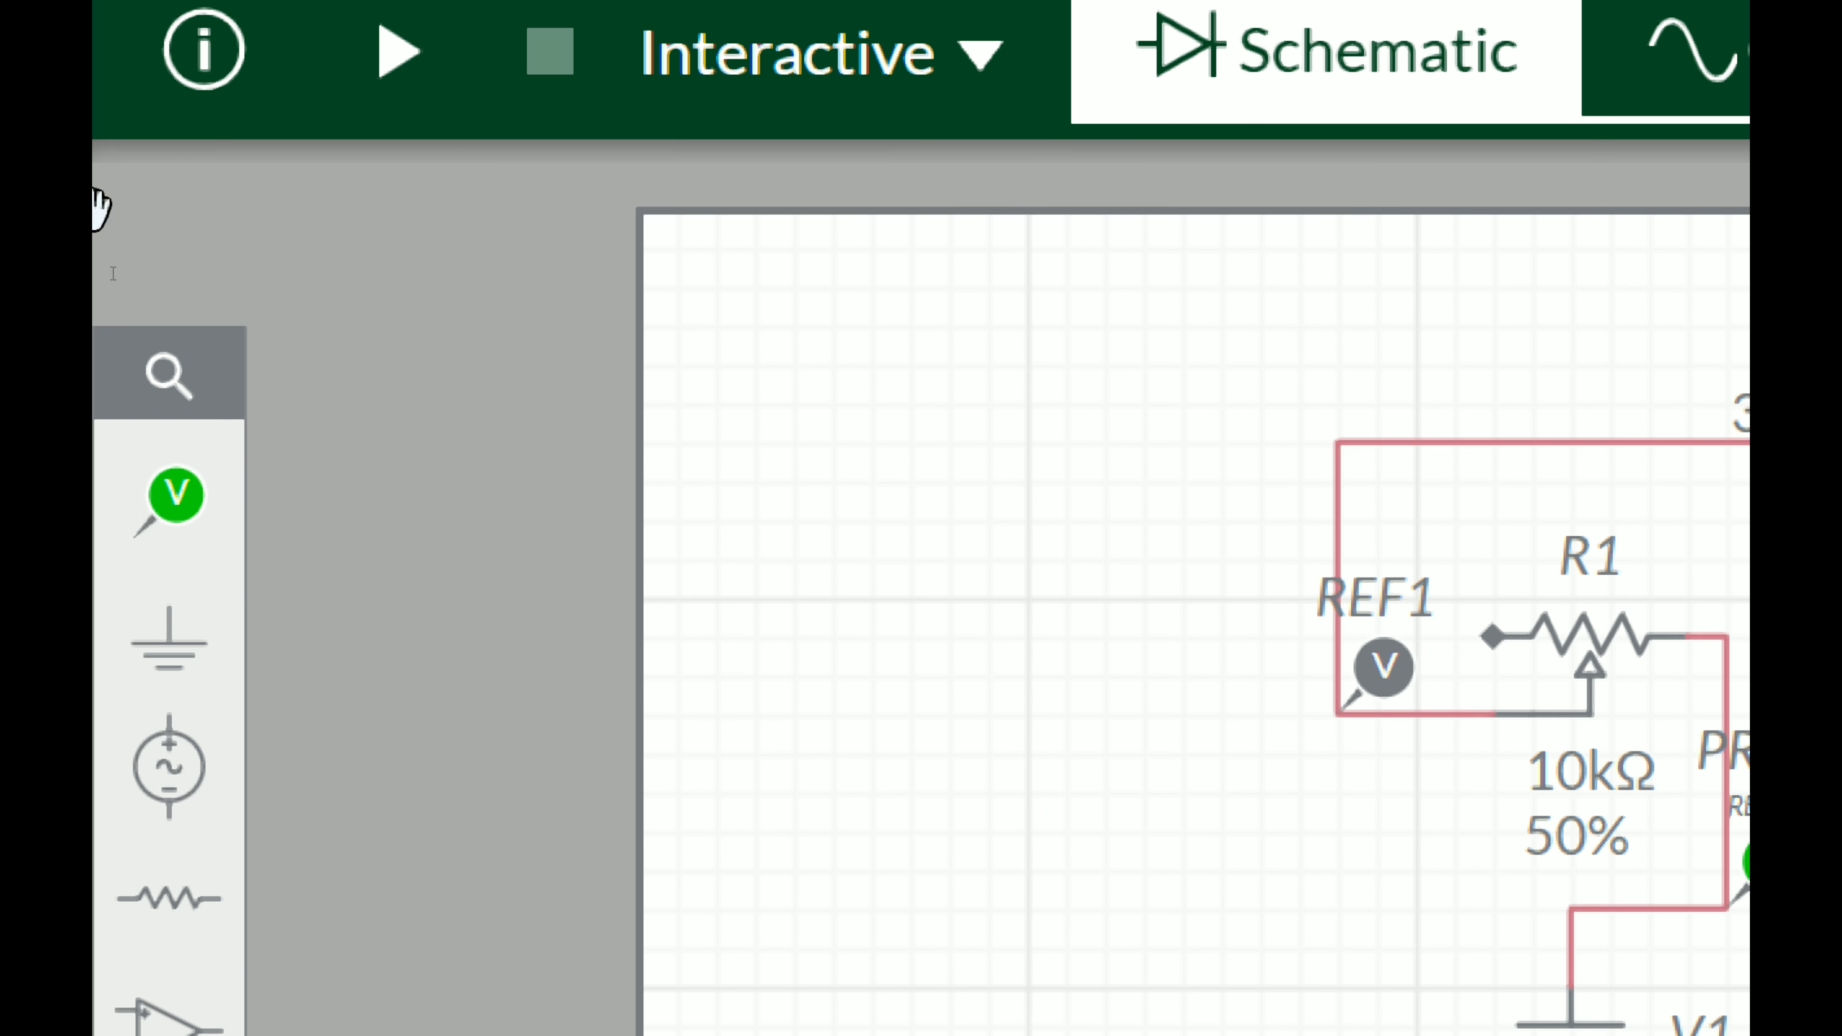
Step: Place a current probe at the loop's upper-left corner on net 3
{"action": "left_click", "coordinate": [174, 499]}
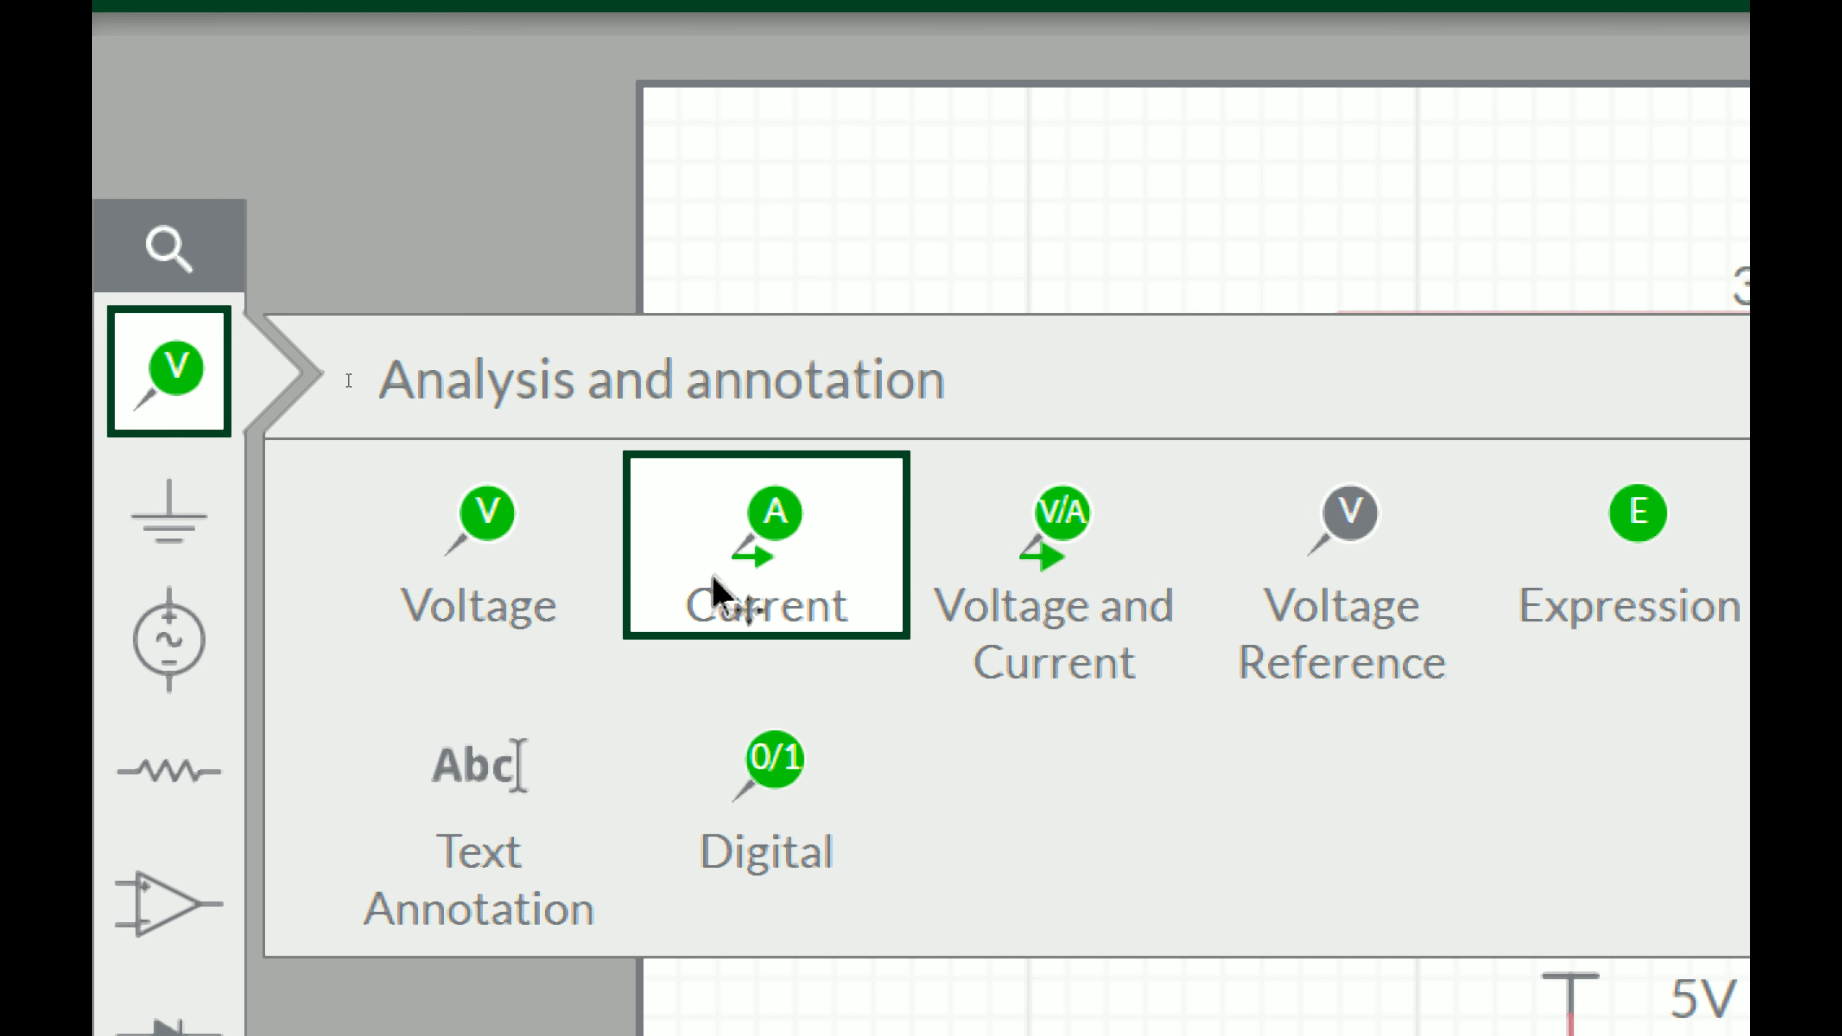
{"action": "left_click", "coordinate": [714, 591]}
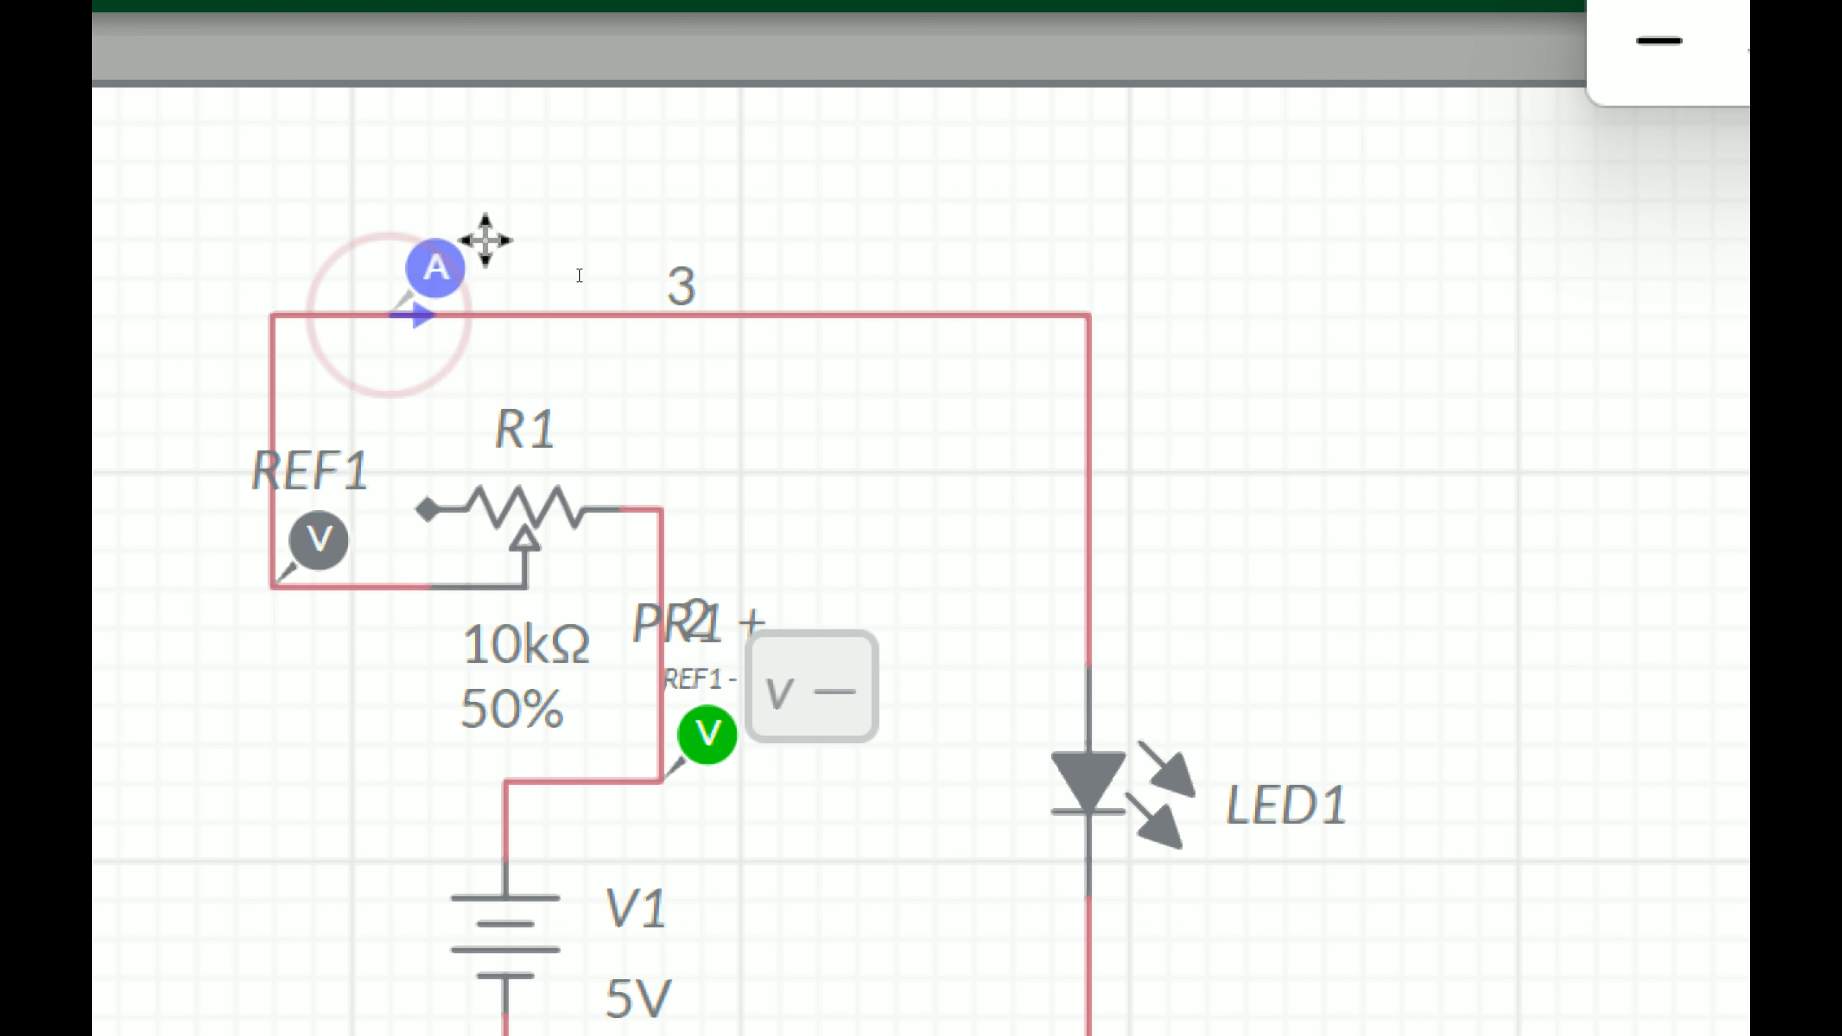
{"action": "left_click", "coordinate": [387, 240]}
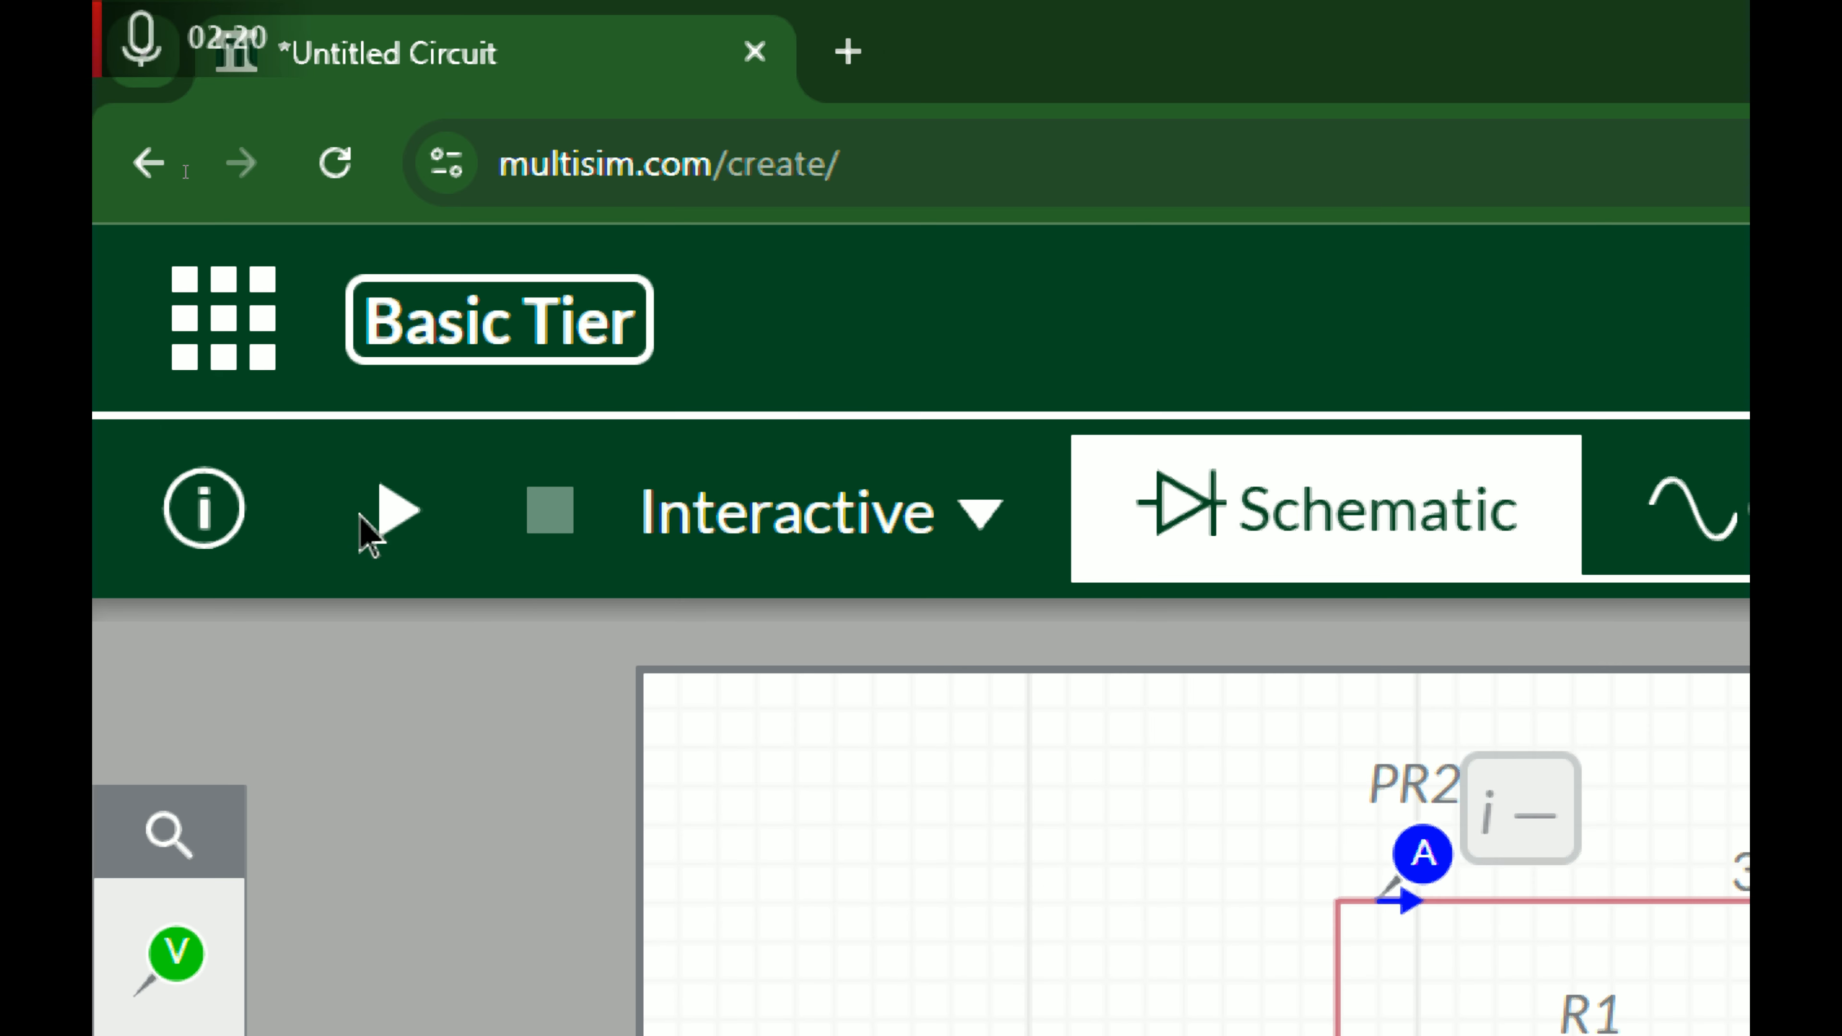
Step: Start the interactive simulation and briefly open the potentiometer's position control
{"action": "left_click", "coordinate": [363, 516]}
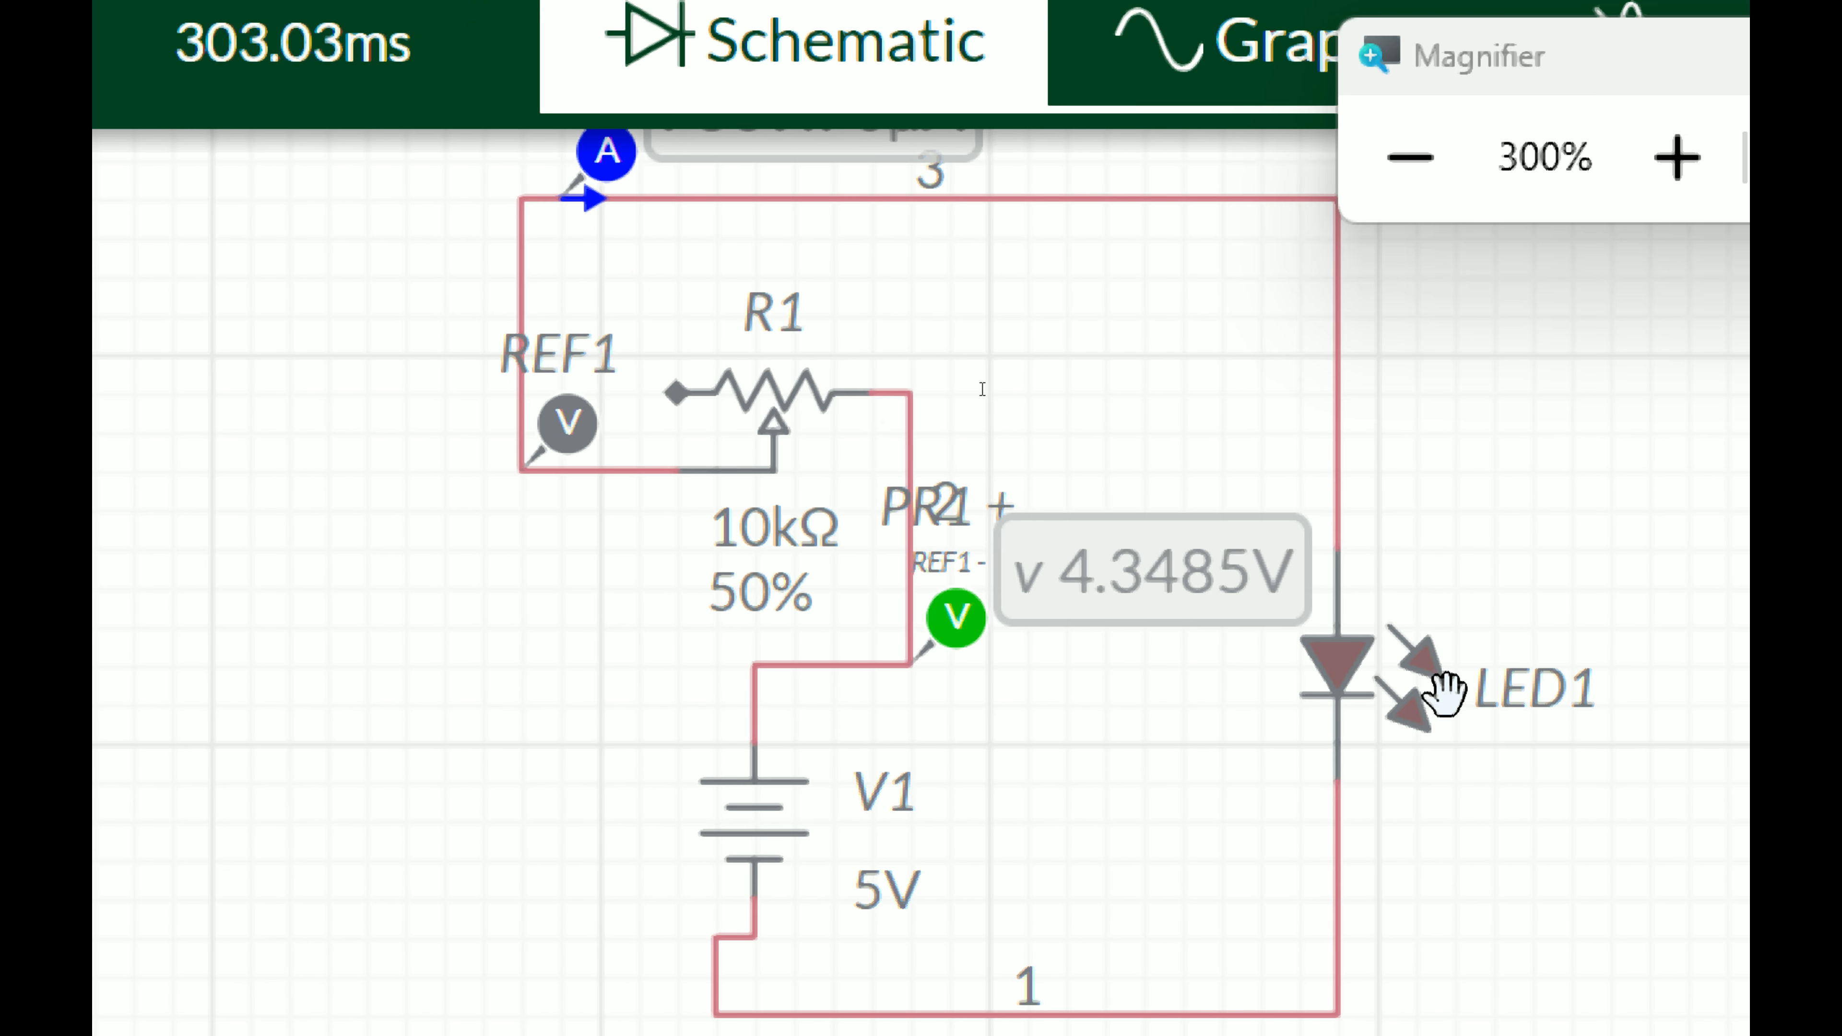
{"action": "left_click", "coordinate": [759, 599]}
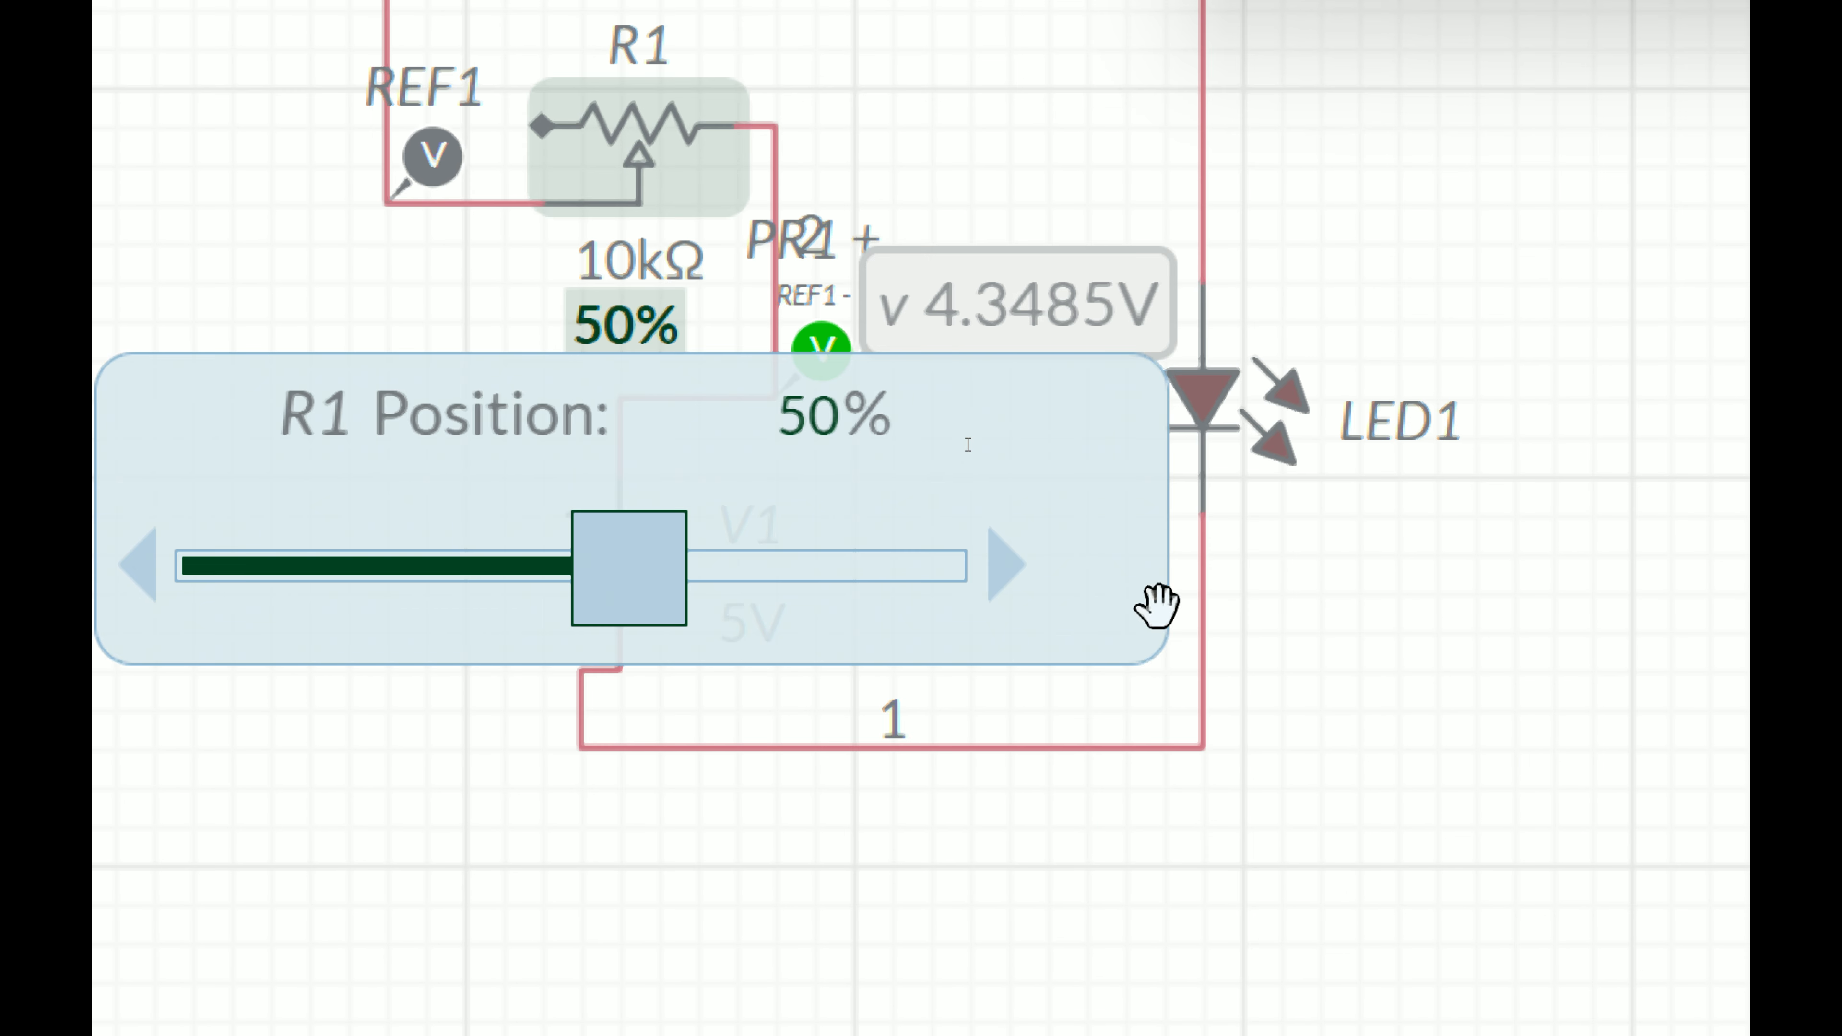
{"action": "left_click", "coordinate": [1464, 606]}
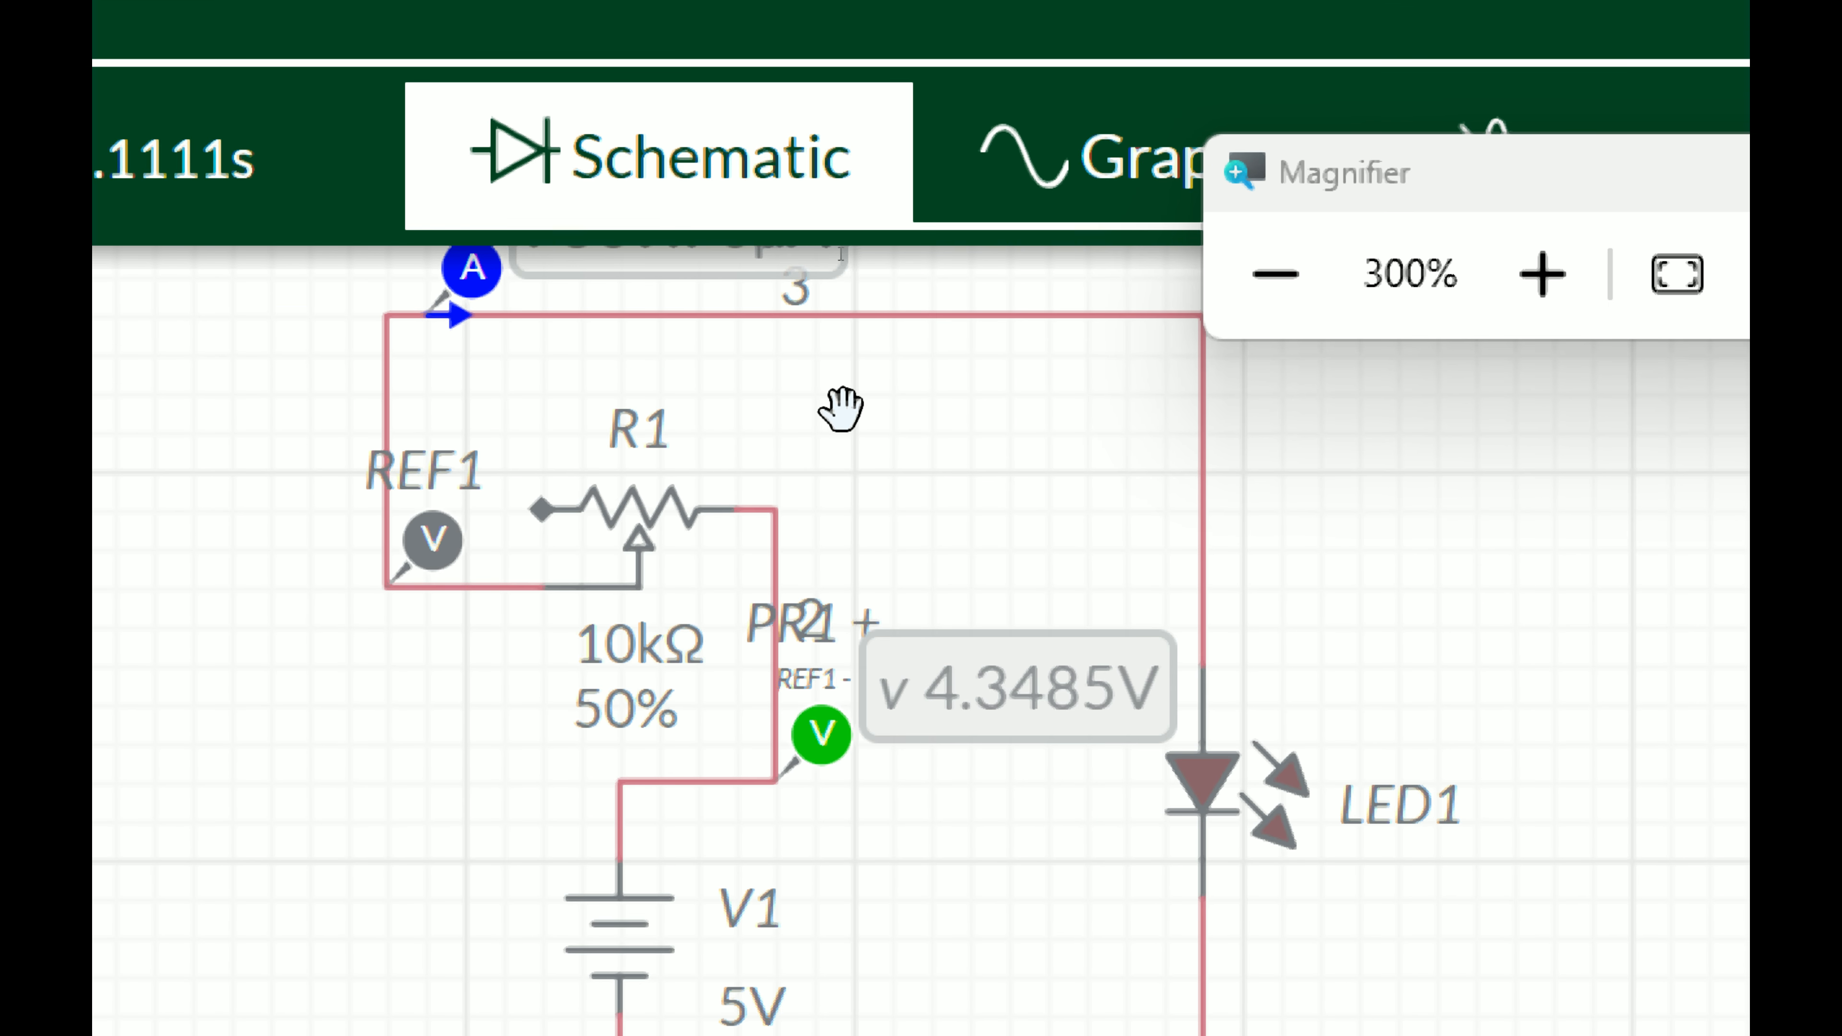
Step: Examine the current and voltage probe readings on the running circuit
{"action": "scroll", "coordinate": [922, 409], "scroll_direction": "down", "scroll_amount": 1}
{"action": "scroll", "coordinate": [947, 410], "scroll_direction": "up", "scroll_amount": 1}
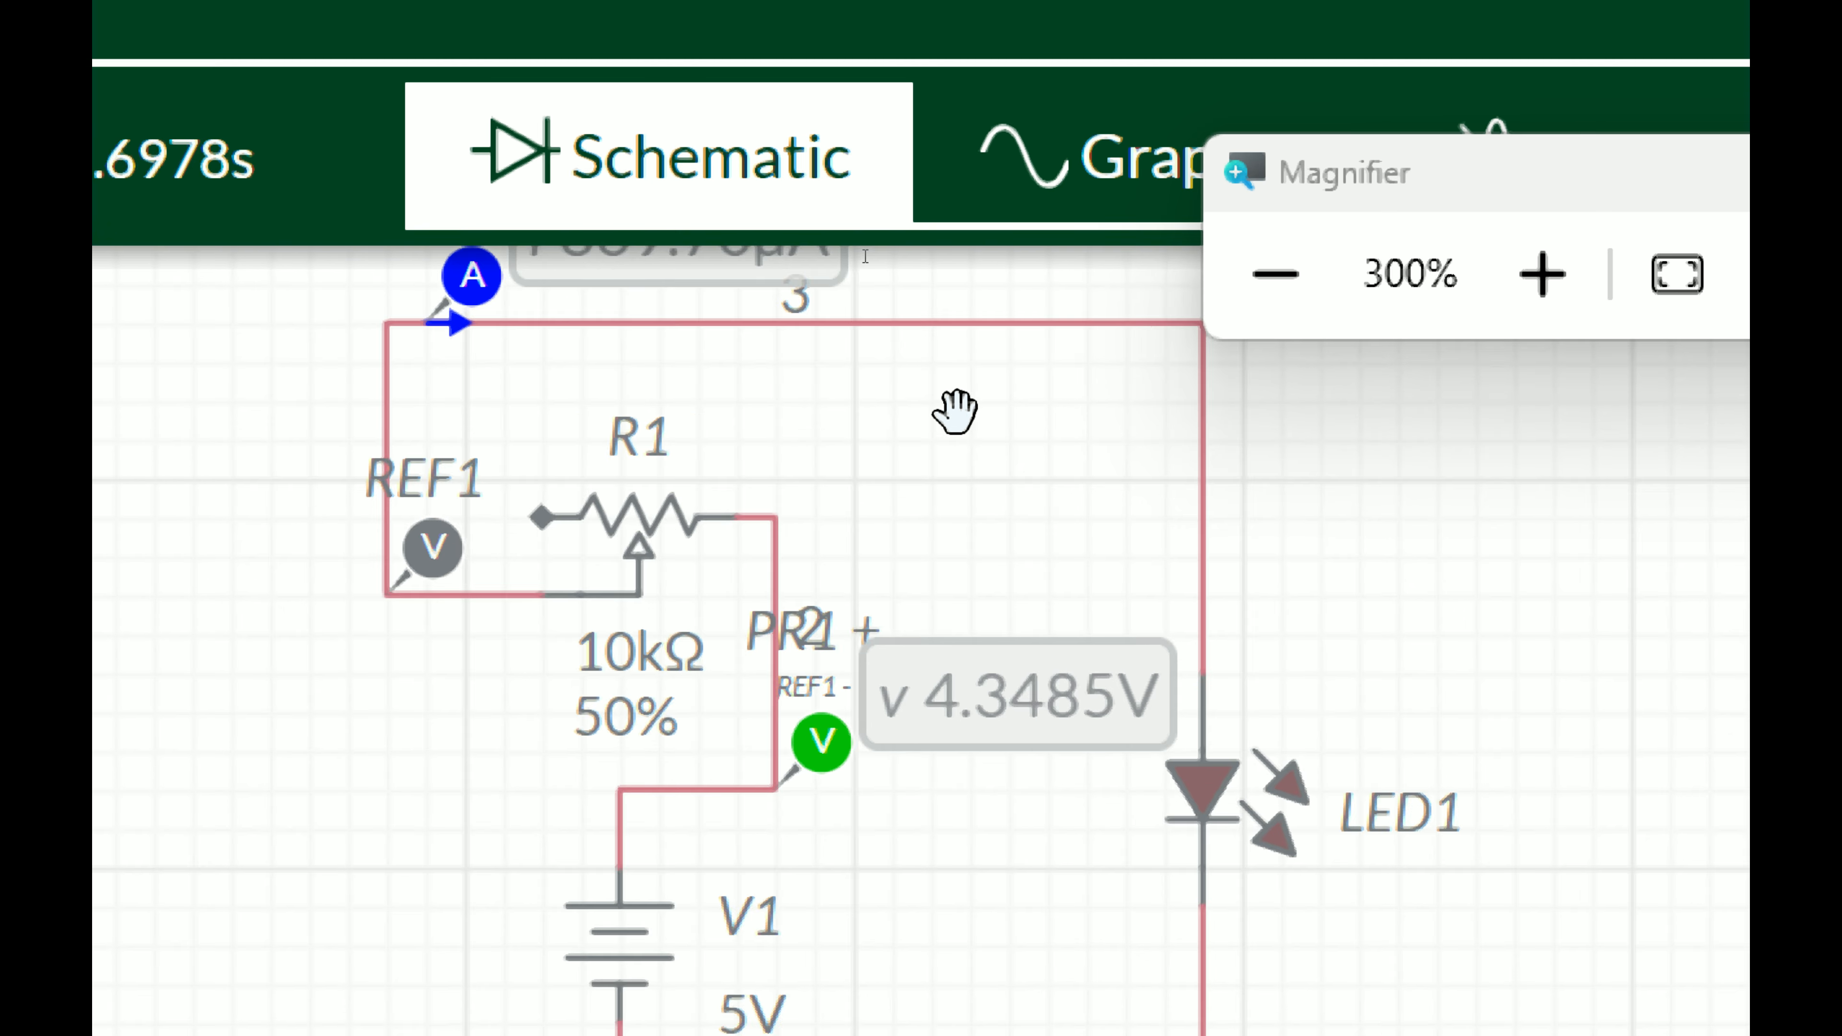
{"action": "scroll", "coordinate": [955, 412], "scroll_direction": "down", "scroll_amount": 1}
{"action": "scroll", "coordinate": [1014, 577], "scroll_direction": "down", "scroll_amount": 2}
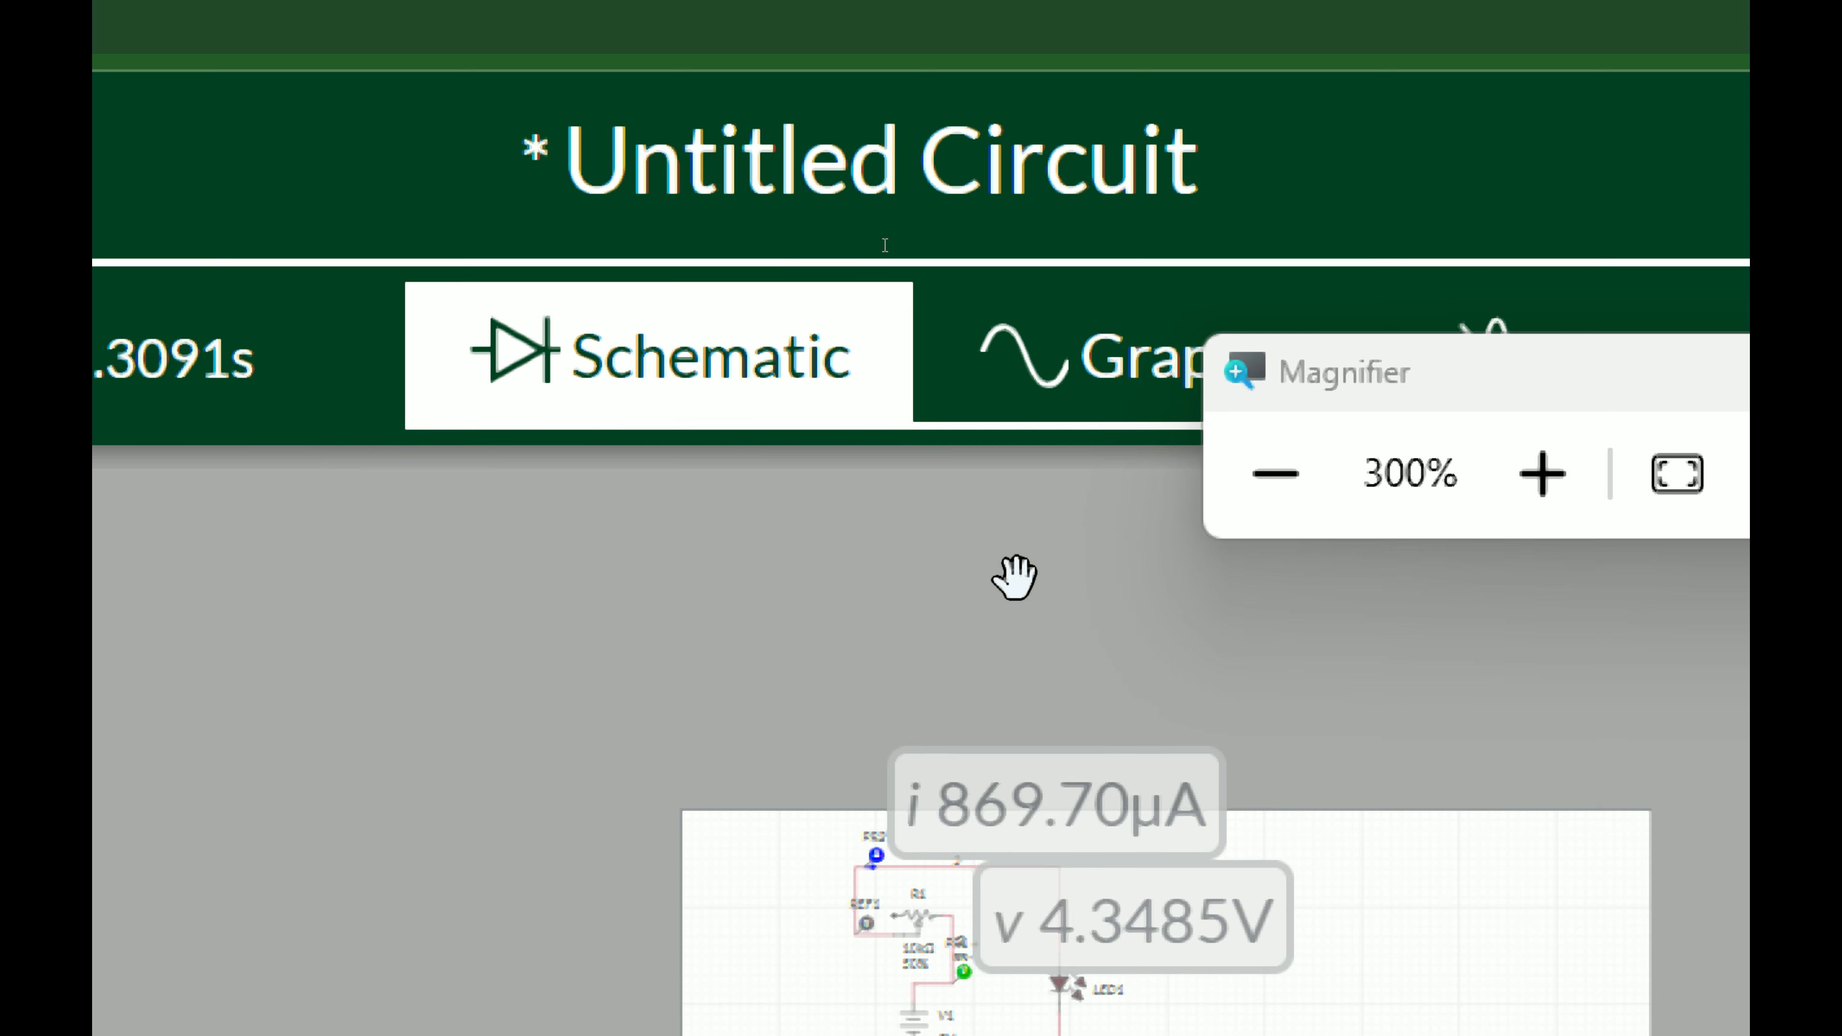
{"action": "scroll", "coordinate": [975, 638], "scroll_direction": "up", "scroll_amount": 4}
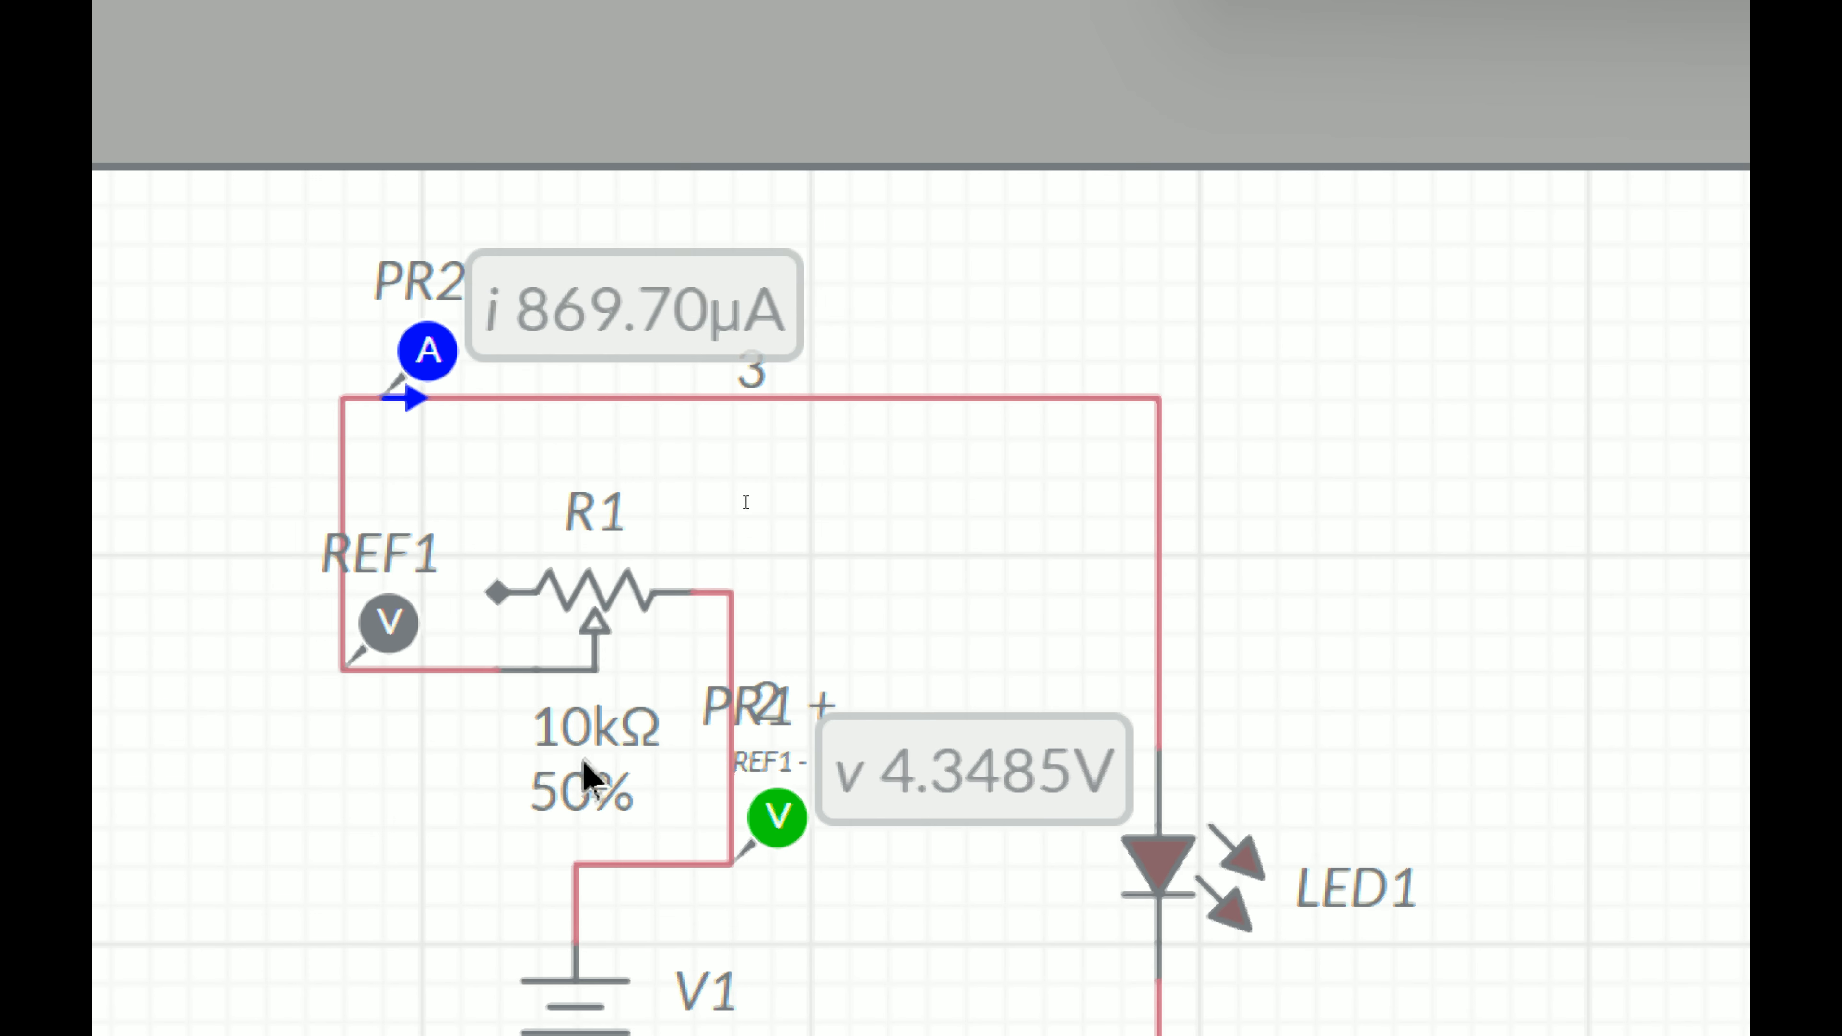
{"action": "scroll", "coordinate": [602, 668], "scroll_direction": "up", "scroll_amount": 1}
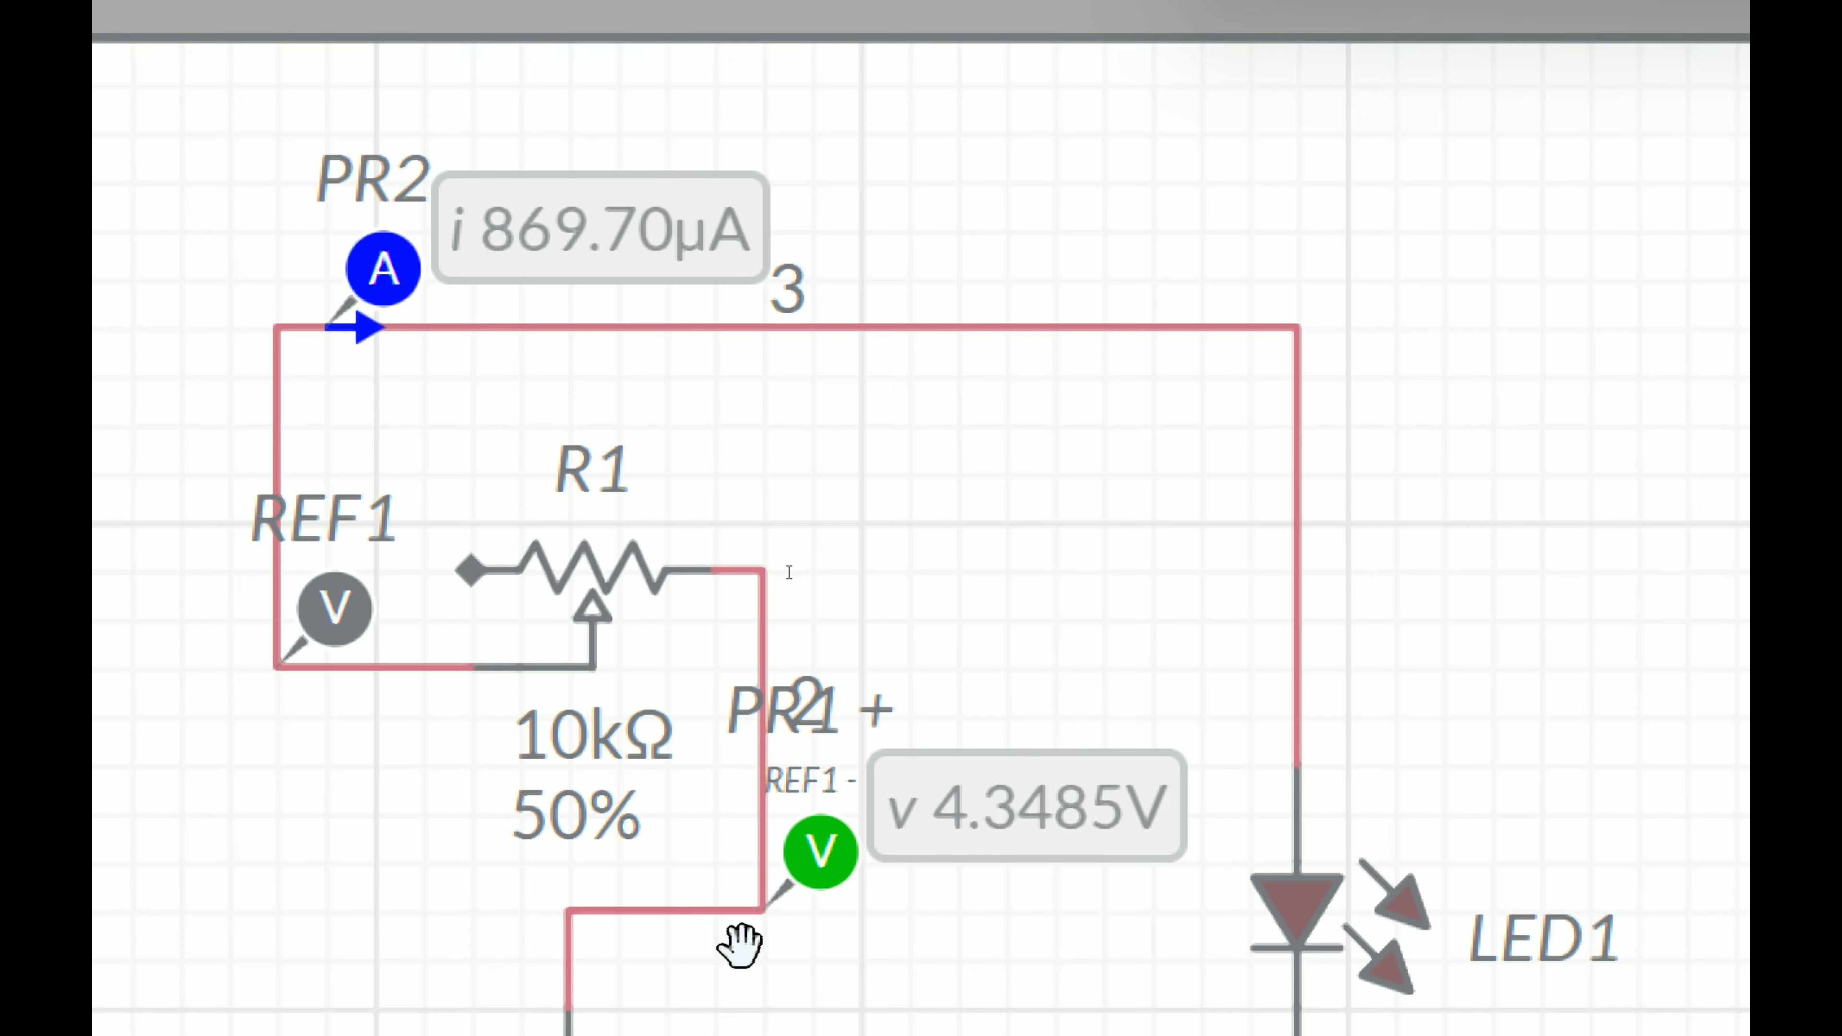
{"action": "scroll", "coordinate": [740, 946], "scroll_direction": "up", "scroll_amount": 2}
{"action": "scroll", "coordinate": [774, 807], "scroll_direction": "down", "scroll_amount": 1}
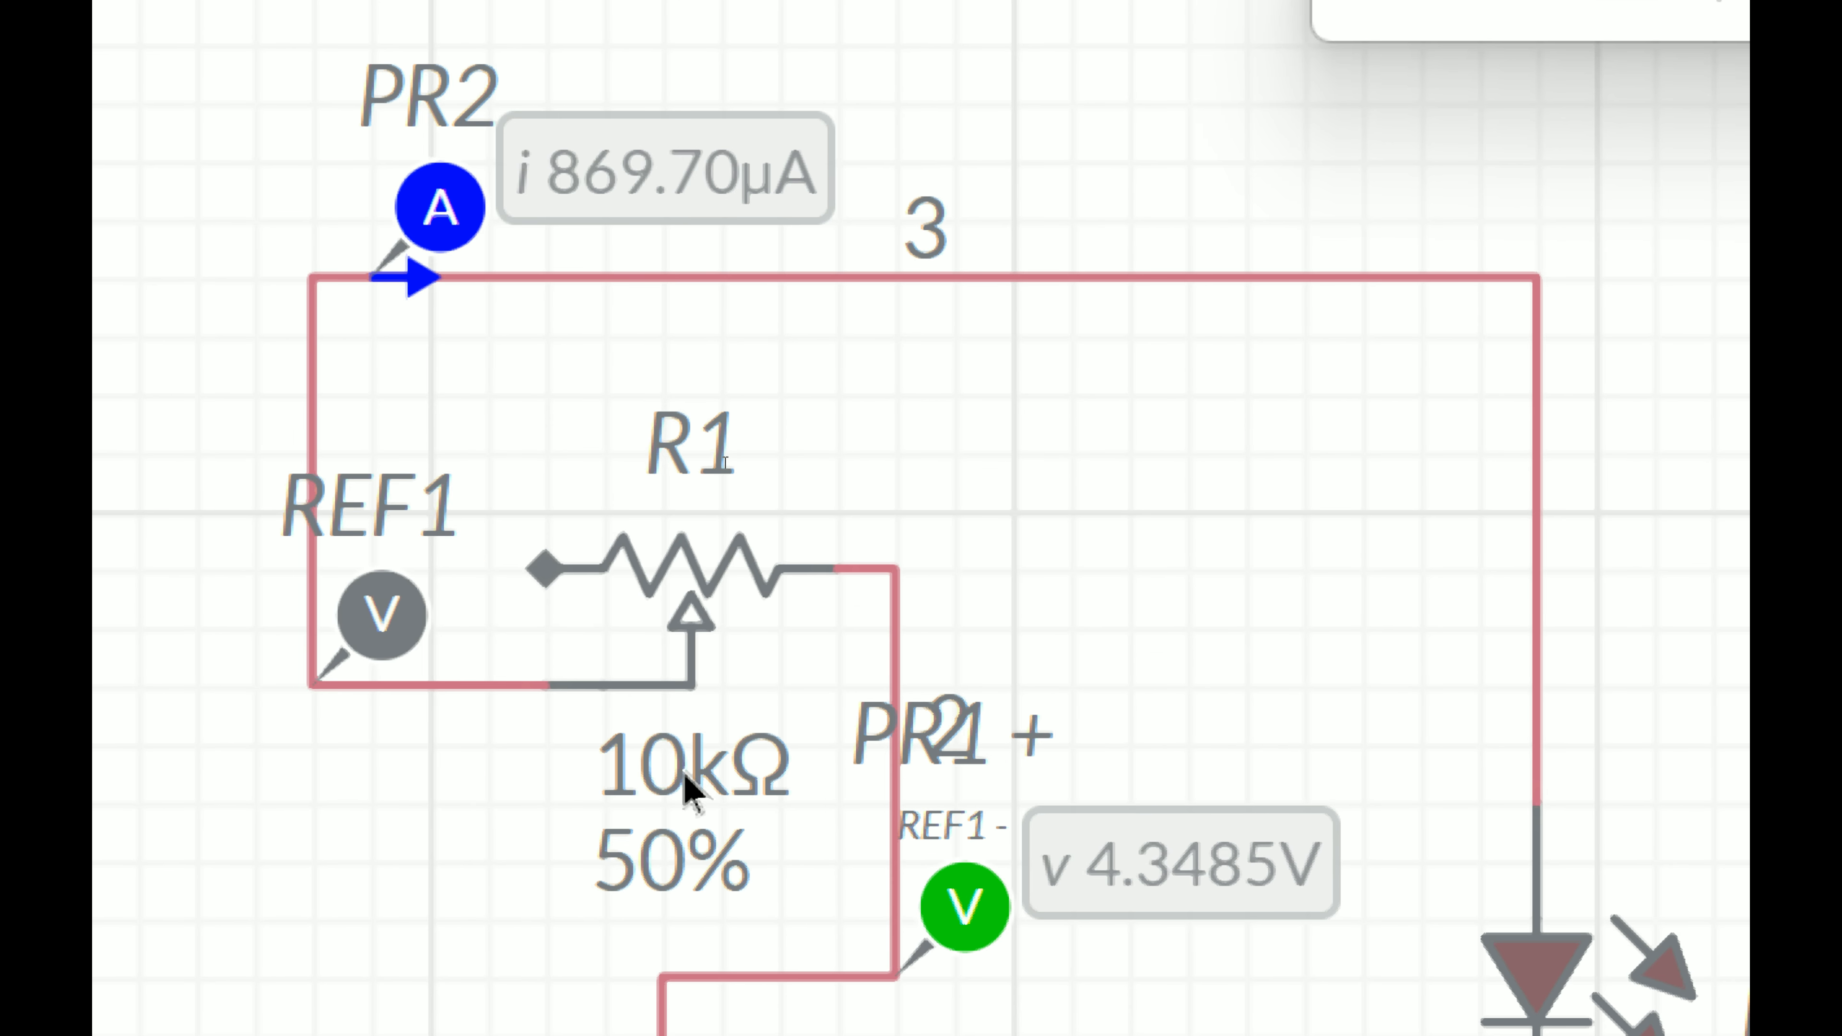
Step: Raise the potentiometer R1's wiper position to 71%, then to 100%
{"action": "left_click", "coordinate": [650, 865]}
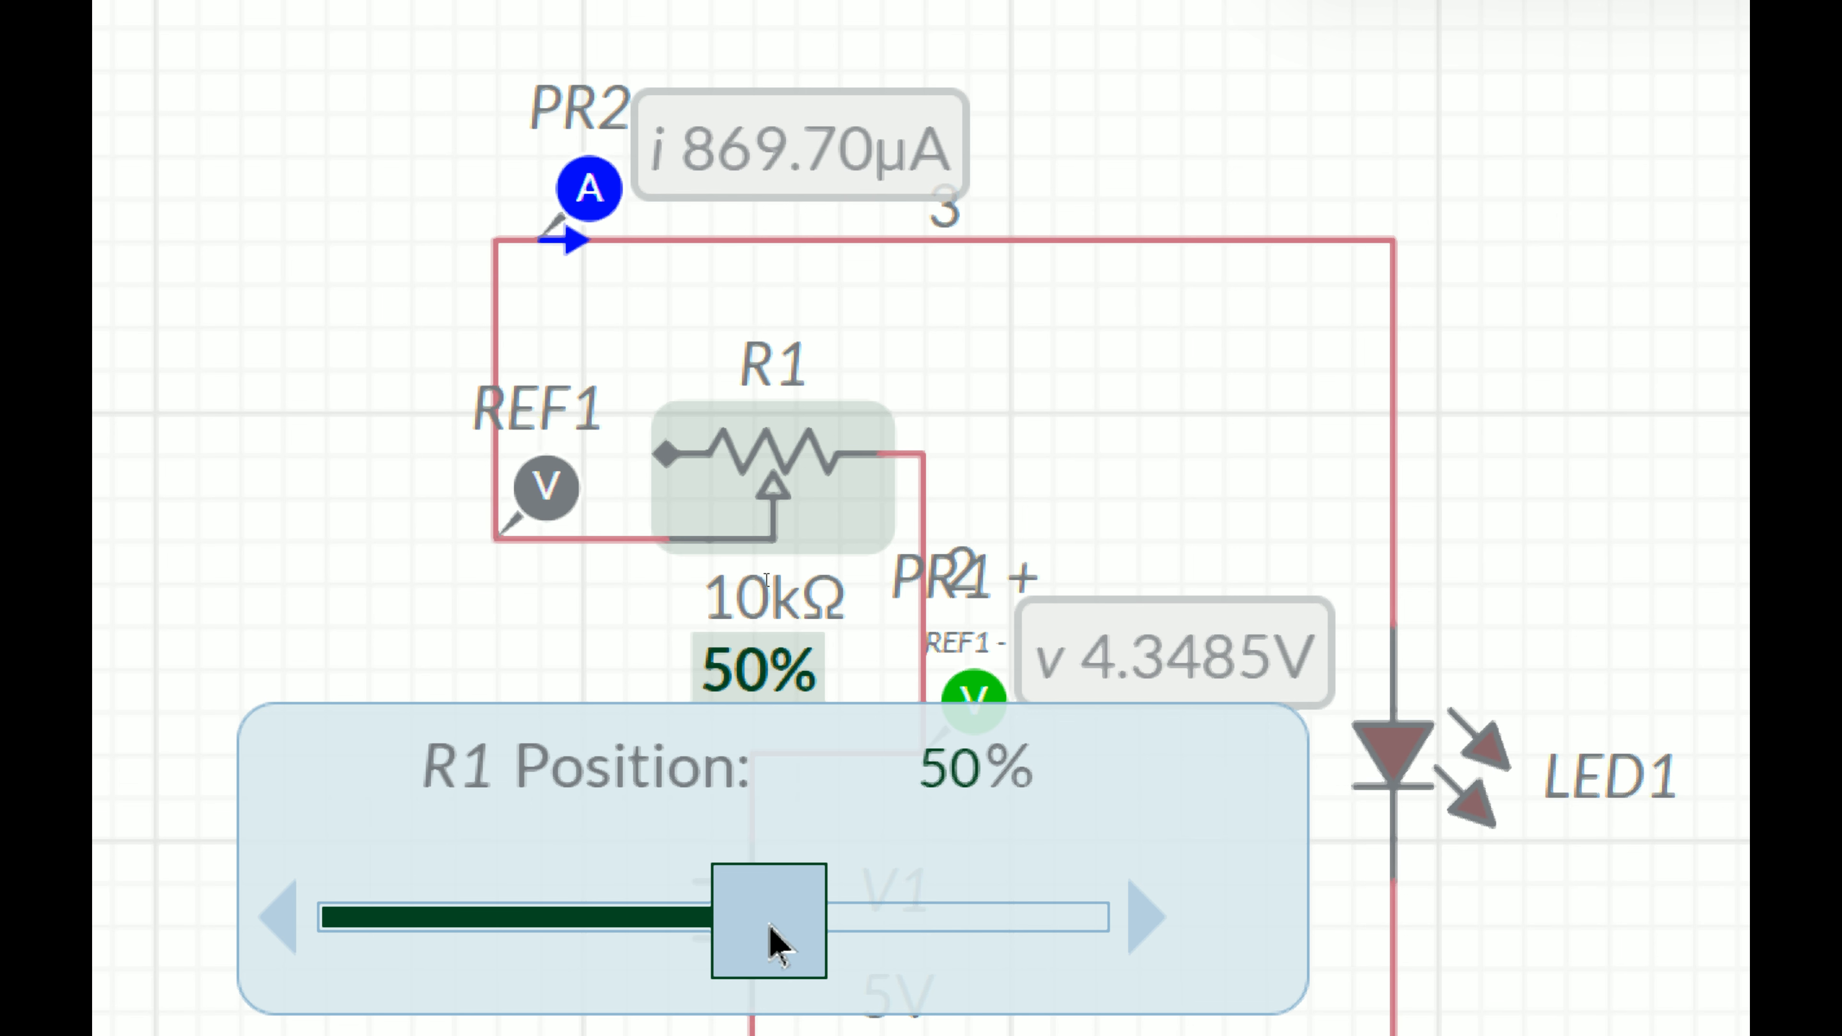
{"action": "left_click_drag", "start_coordinate": [811, 936], "coordinate": [942, 945]}
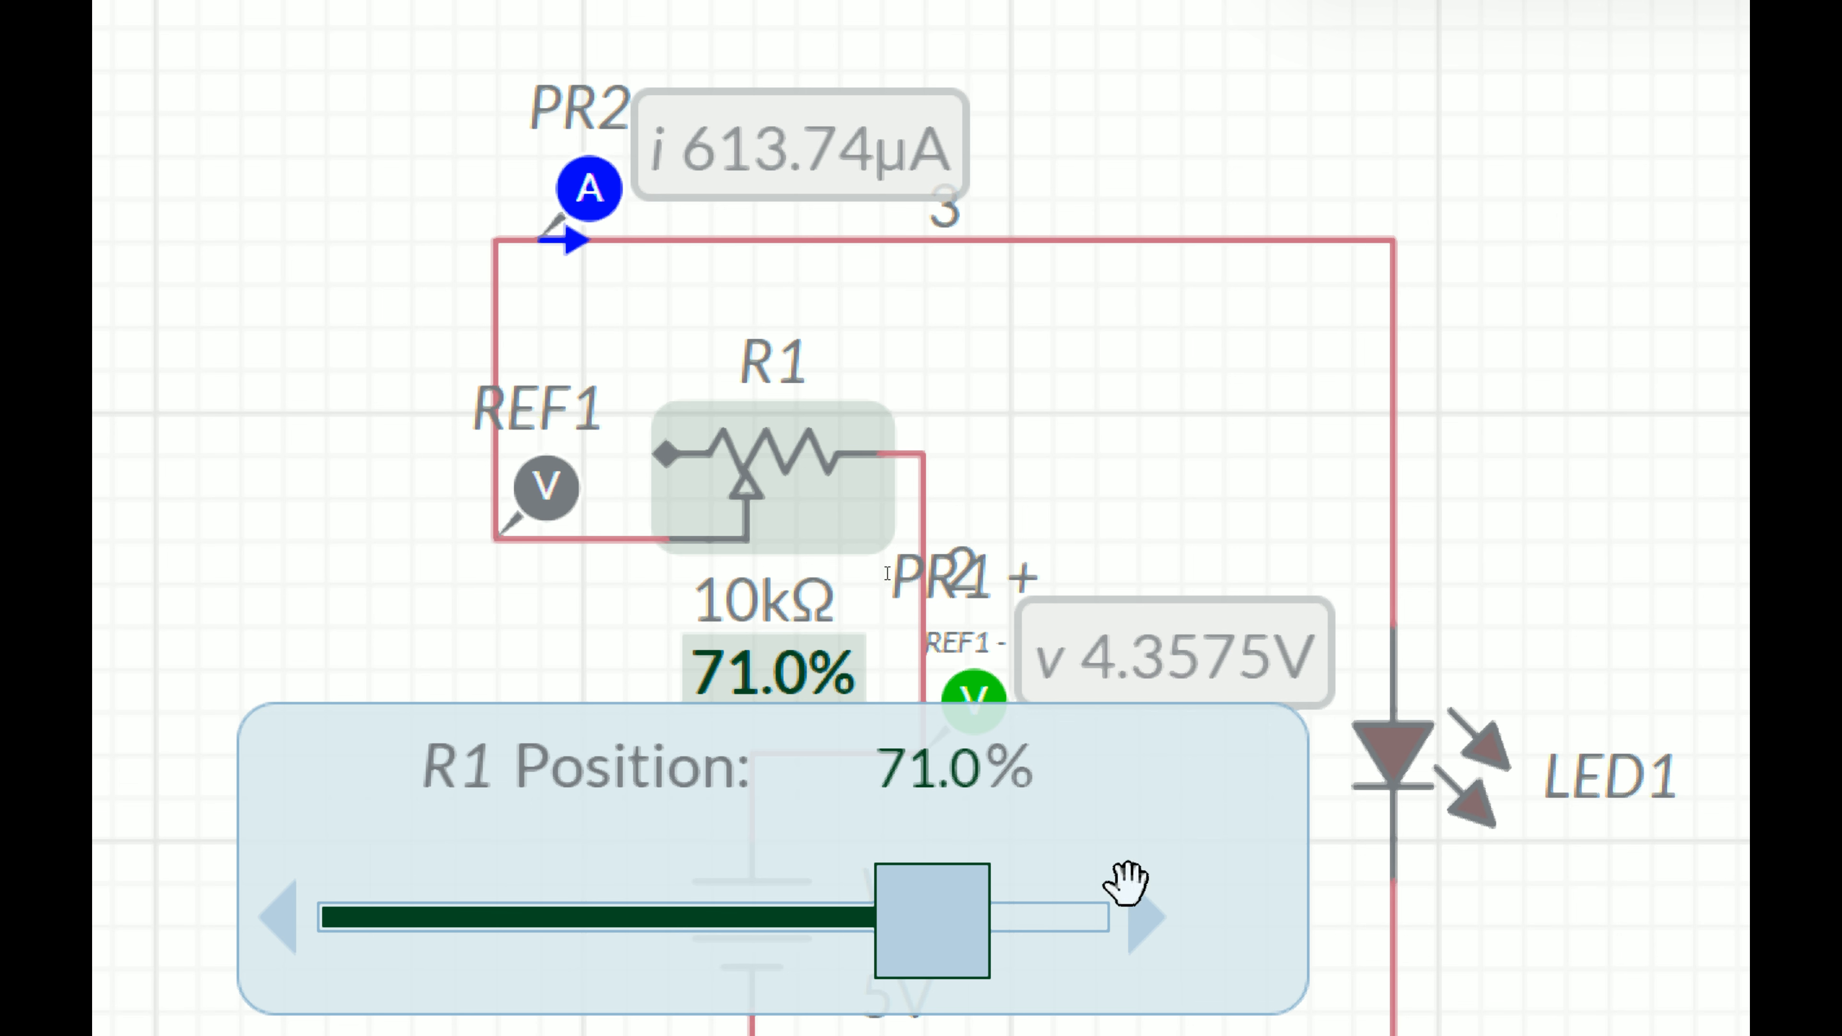
{"action": "left_click_drag", "start_coordinate": [905, 907], "coordinate": [1170, 959]}
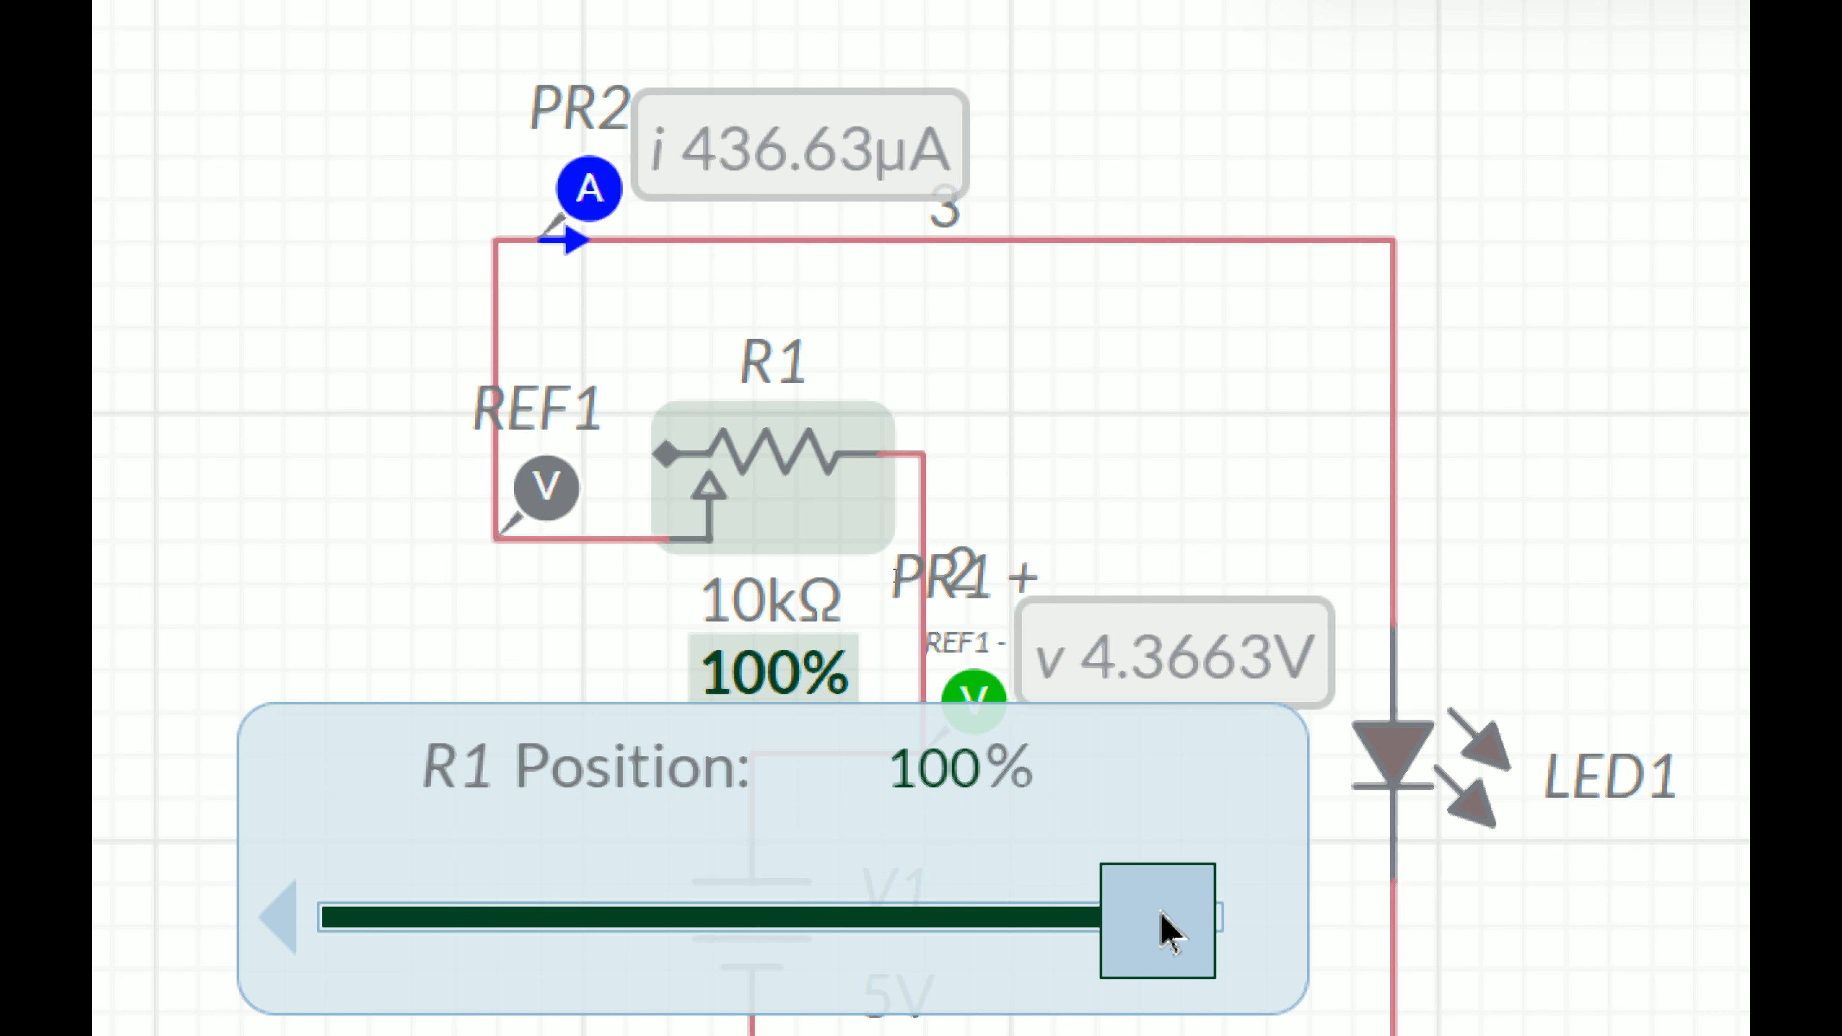
{"action": "mouse_move", "coordinate": [1159, 932]}
{"action": "left_mouse_down"}
{"action": "mouse_move", "coordinate": [703, 931]}
{"action": "mouse_move", "coordinate": [1052, 905]}
{"action": "mouse_move", "coordinate": [461, 597]}
{"action": "mouse_move", "coordinate": [423, 540]}
{"action": "mouse_move", "coordinate": [658, 527]}
{"action": "mouse_move", "coordinate": [547, 609]}
{"action": "mouse_move", "coordinate": [1460, 412]}
{"action": "mouse_move", "coordinate": [1154, 929]}
{"action": "left_mouse_up"}
{"action": "left_click_drag", "start_coordinate": [1154, 831], "coordinate": [947, 402]}
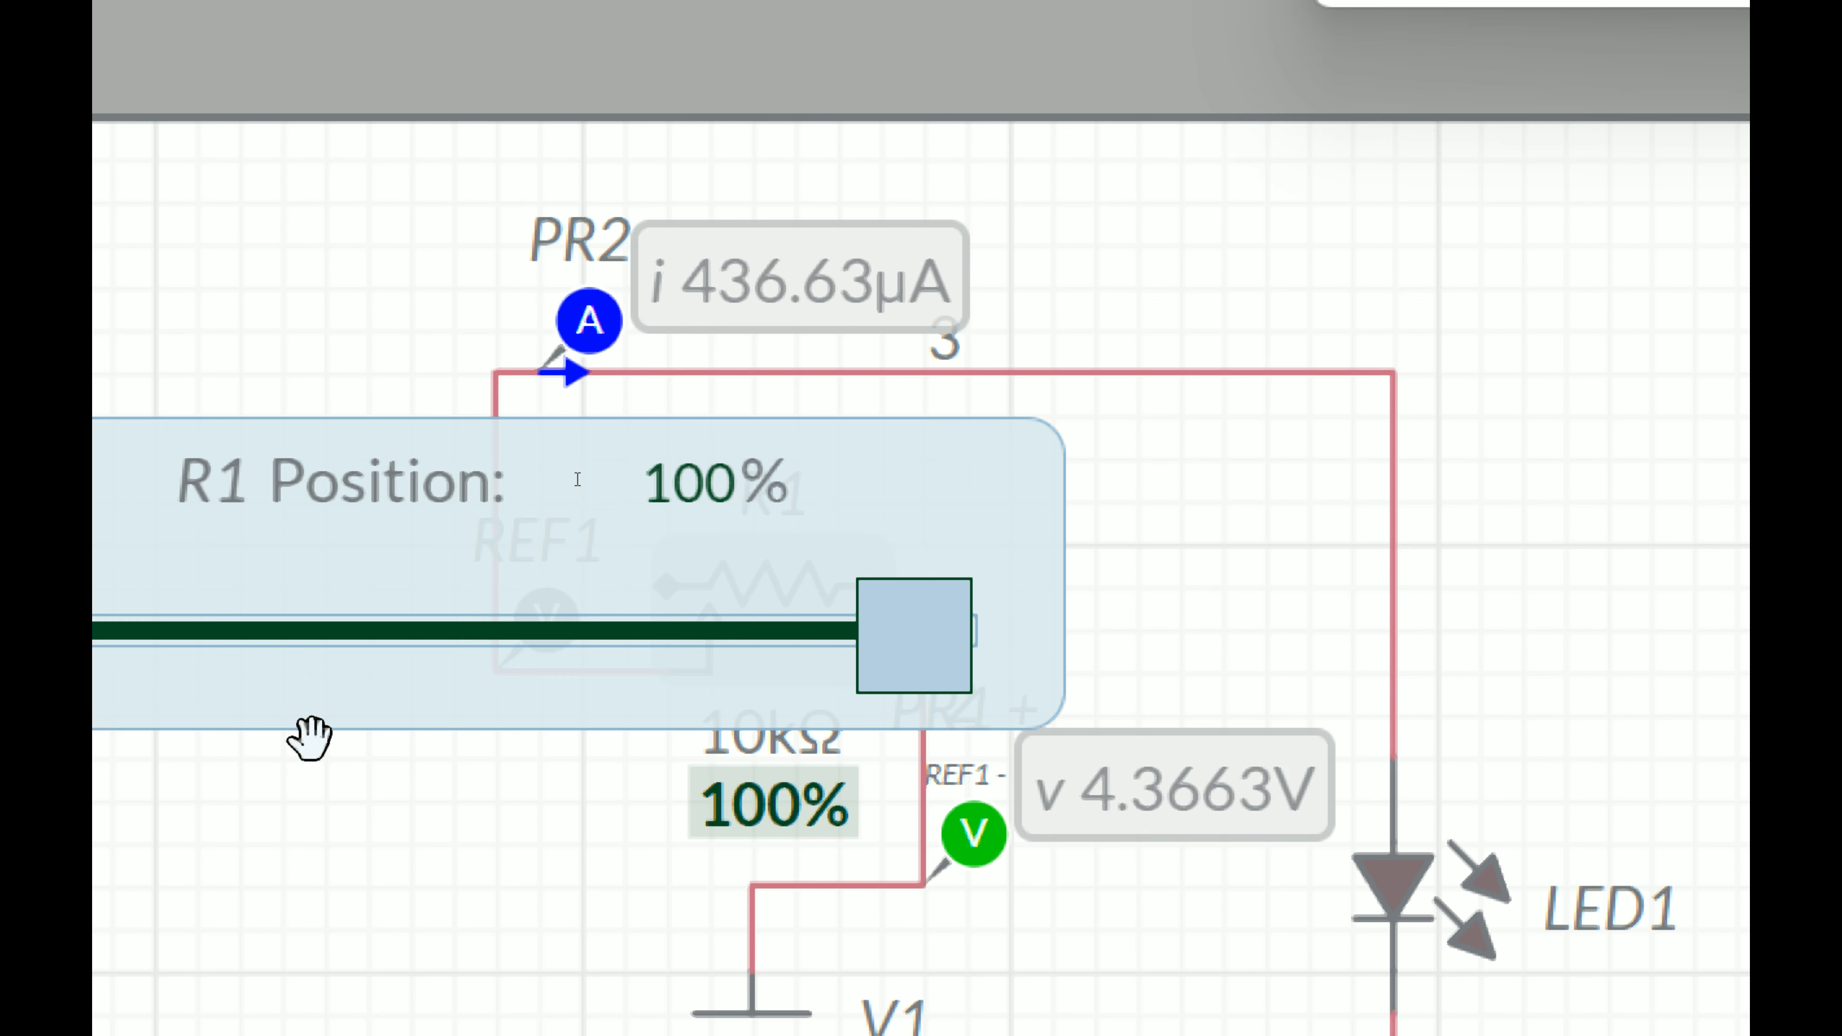
{"action": "mouse_move", "coordinate": [1096, 657]}
{"action": "left_mouse_down"}
{"action": "mouse_move", "coordinate": [1046, 648]}
{"action": "mouse_move", "coordinate": [1073, 645]}
{"action": "left_mouse_up"}
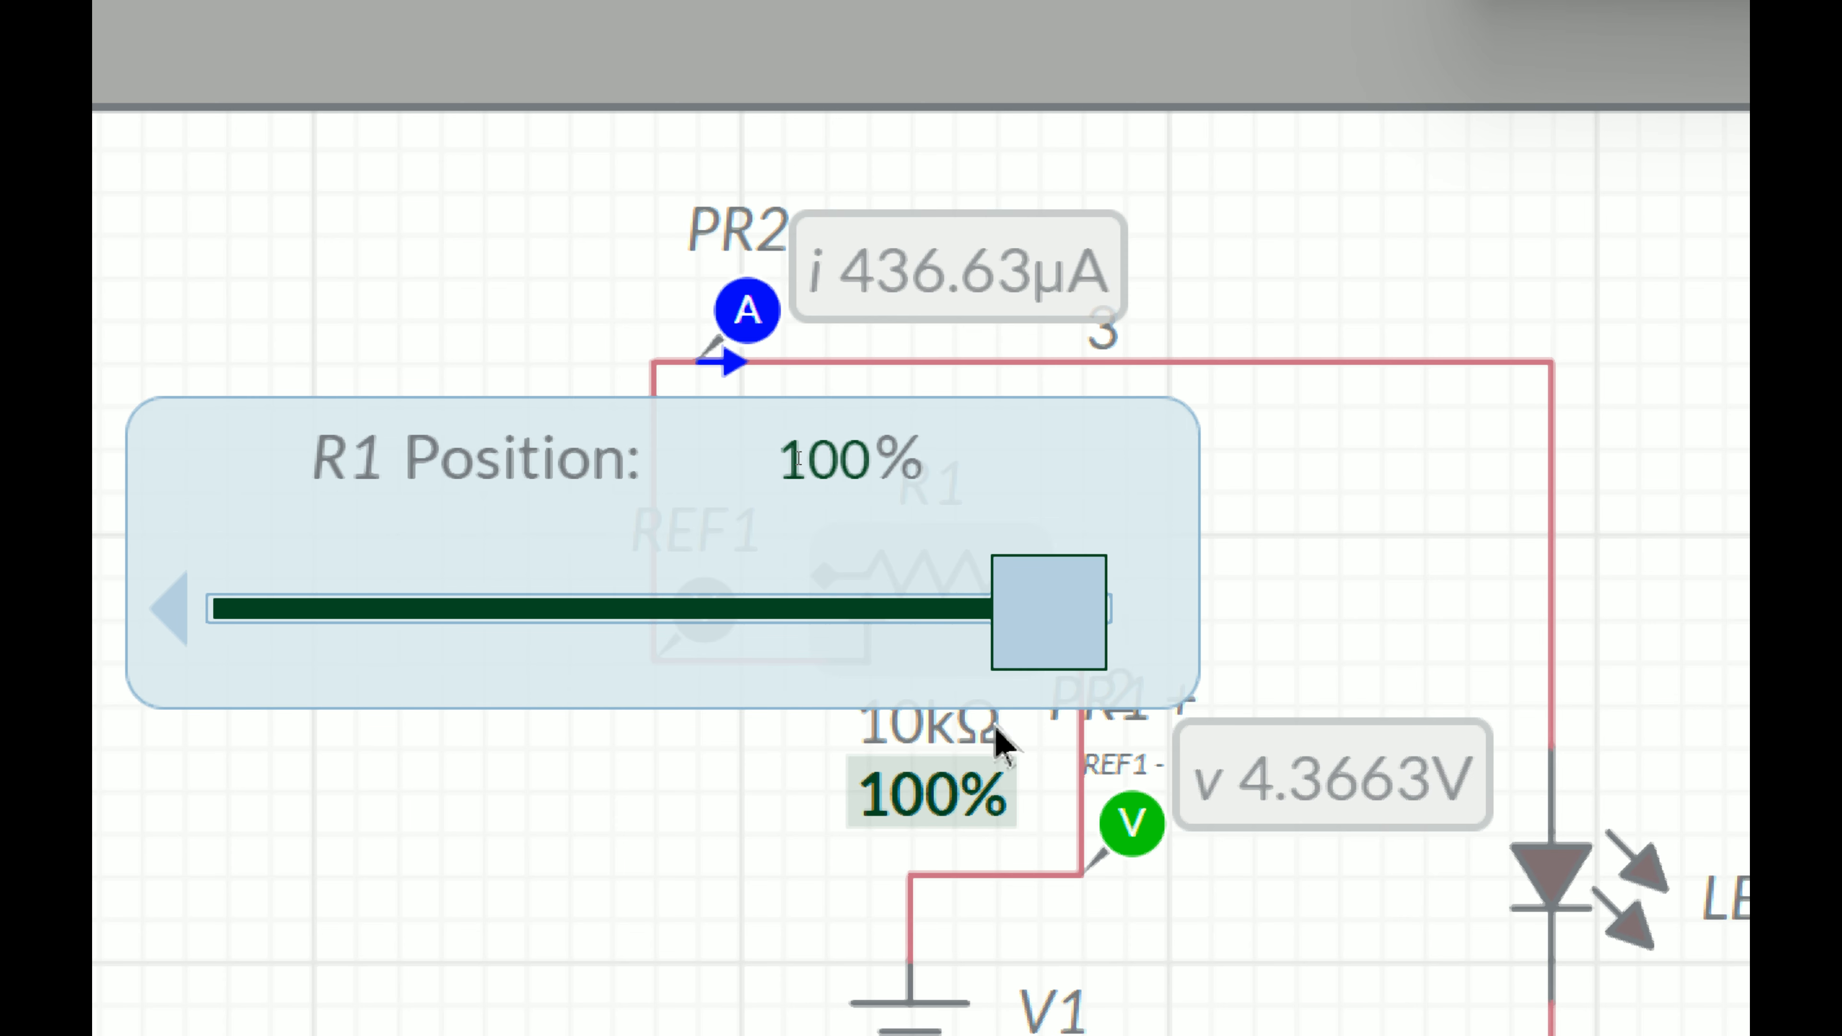
Step: Sweep R1's wiper down to 0.00% and back up through 24.5%, 42.0% and 79.5%, ending at 74.5%
{"action": "left_click_drag", "start_coordinate": [1059, 574], "coordinate": [163, 599]}
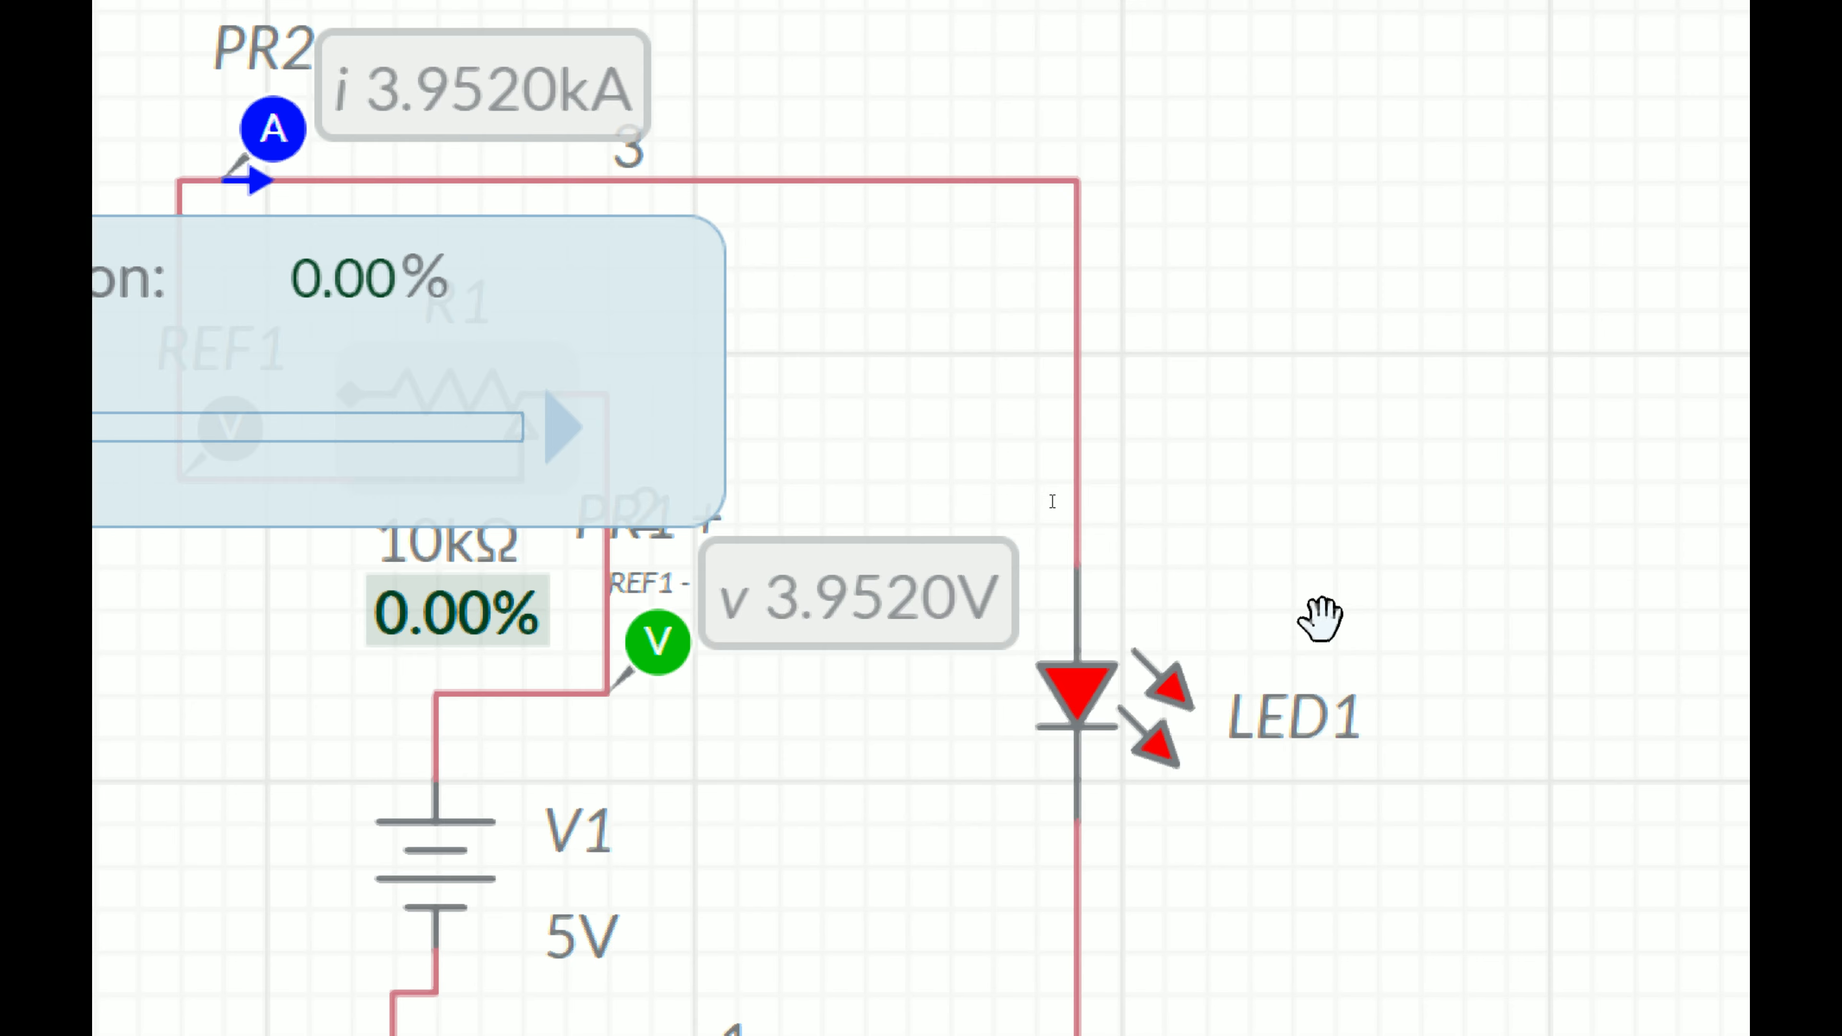
{"action": "left_click_drag", "start_coordinate": [251, 444], "coordinate": [375, 442]}
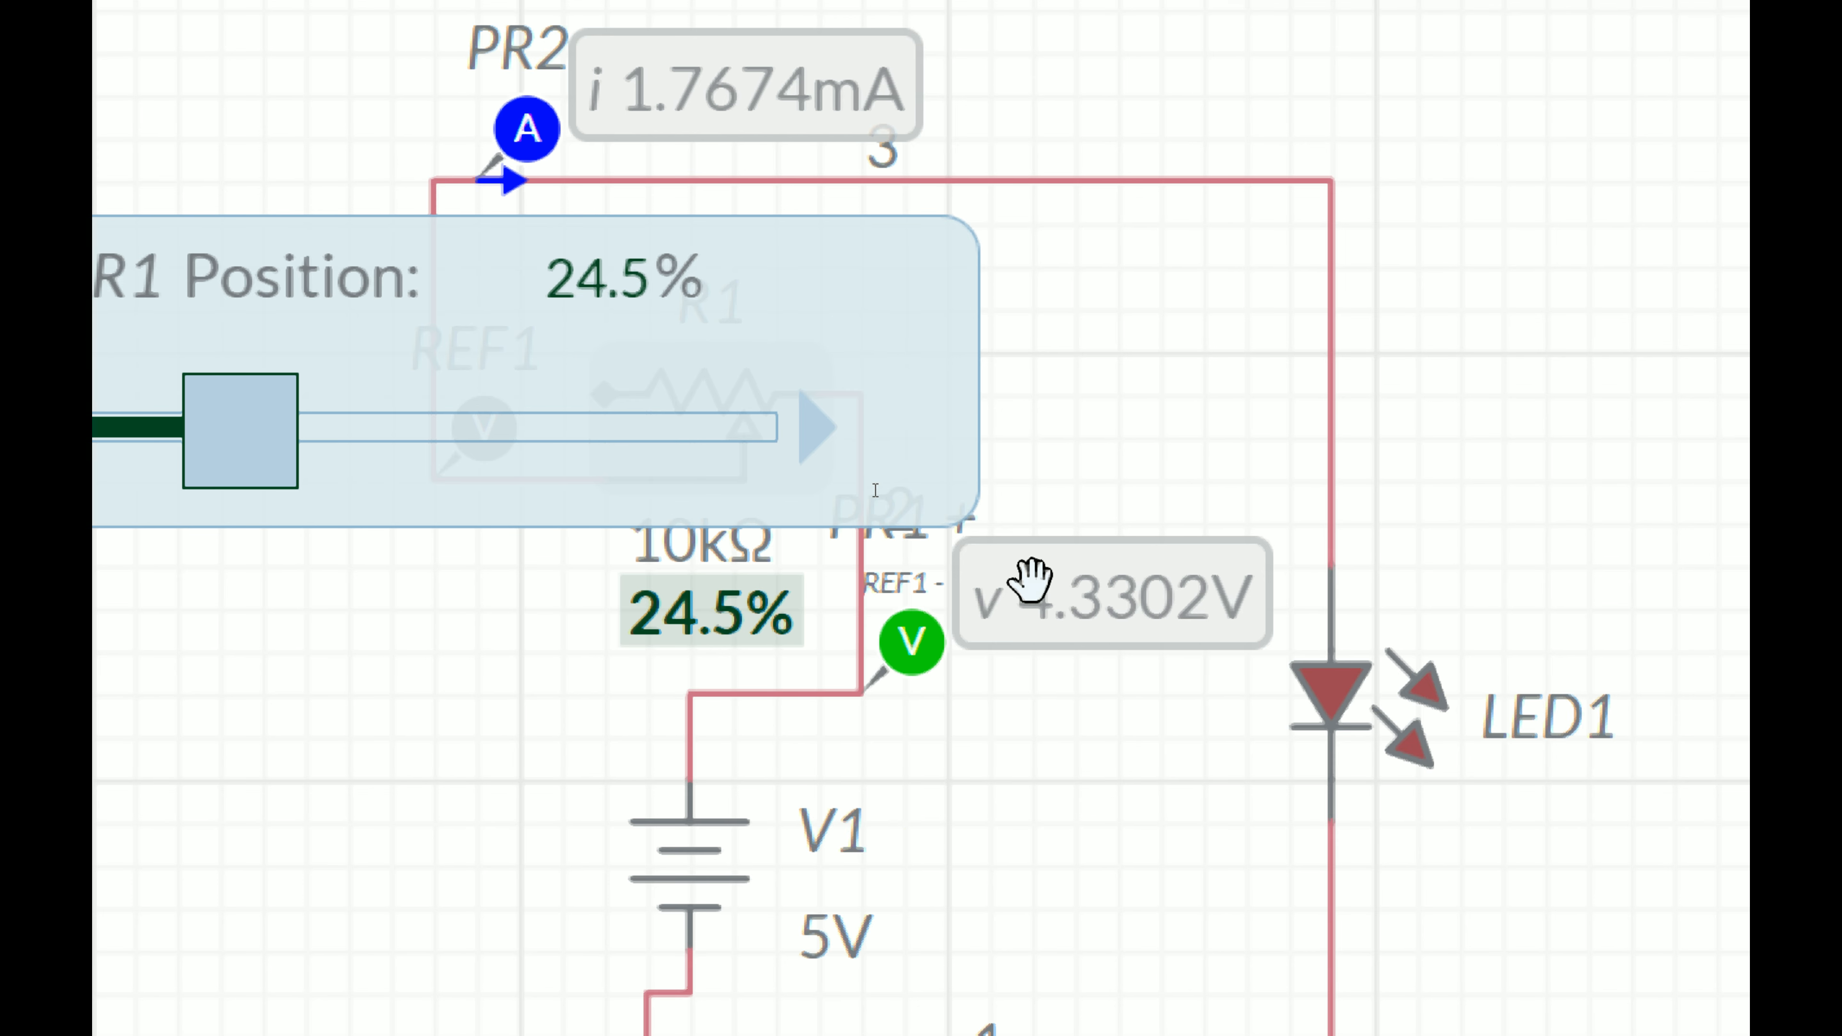
{"action": "left_click_drag", "start_coordinate": [502, 438], "coordinate": [621, 446]}
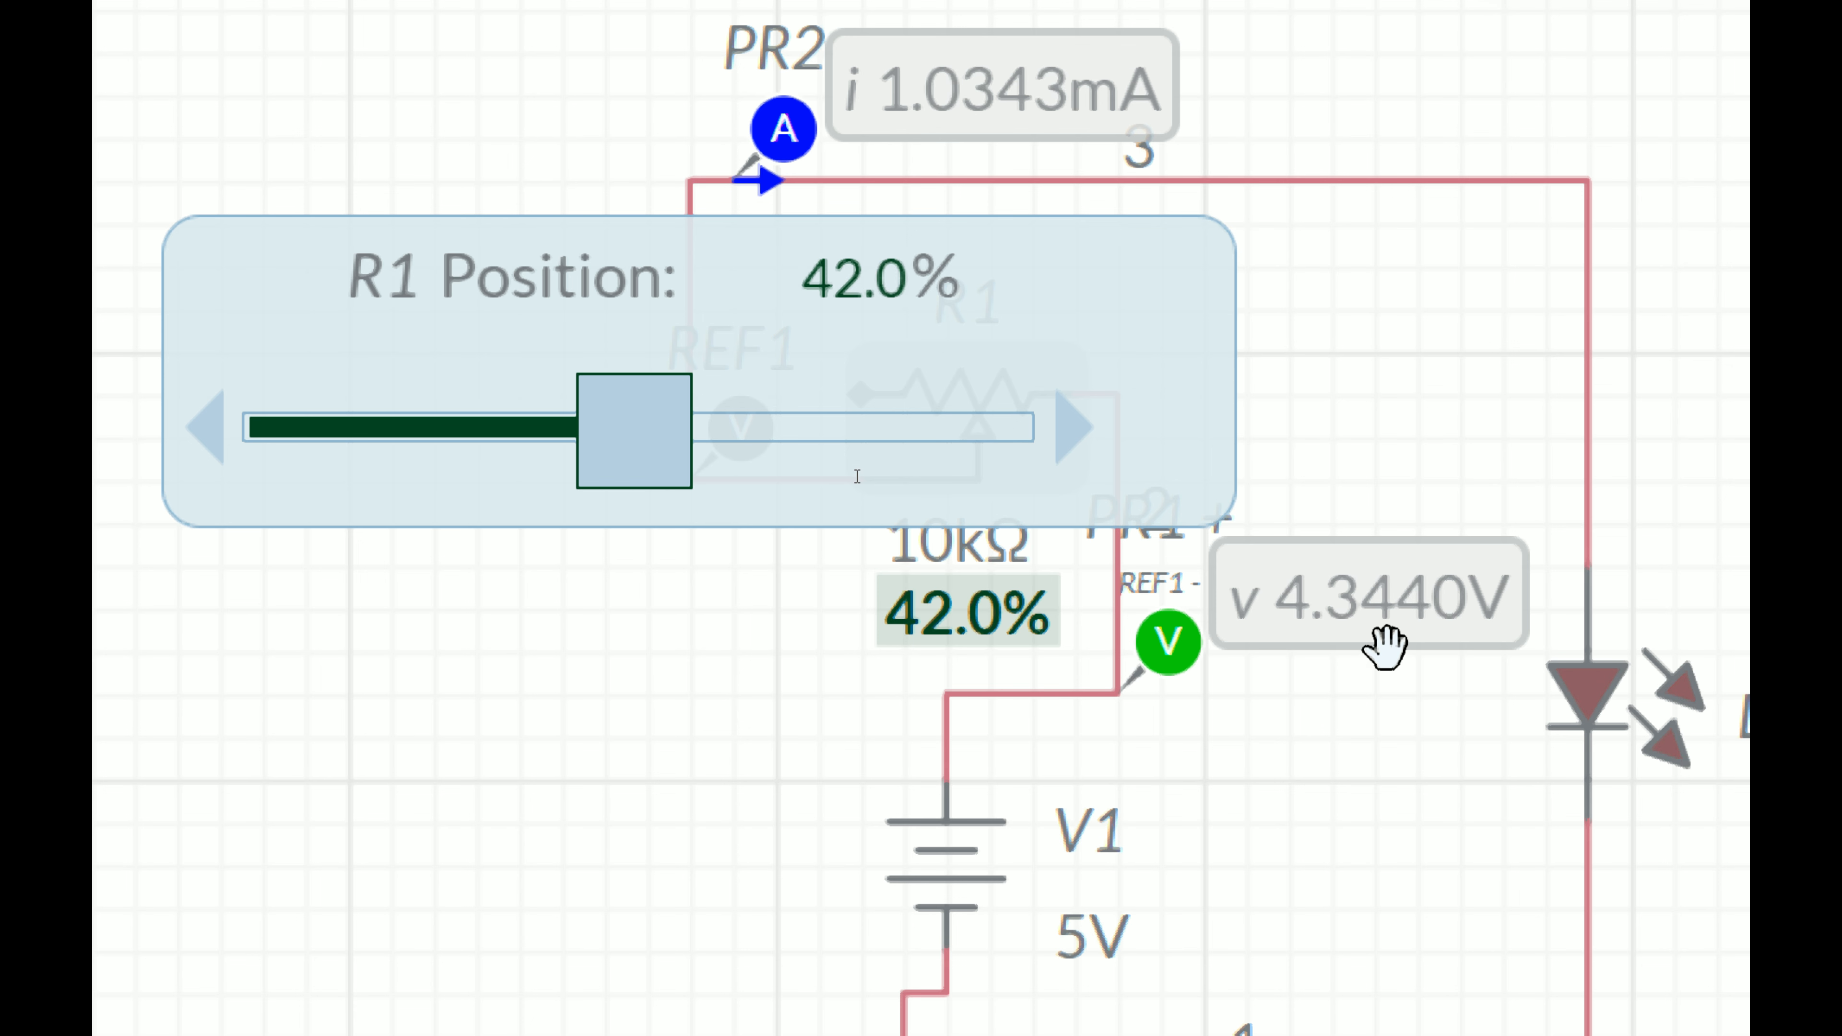
{"action": "left_click_drag", "start_coordinate": [684, 454], "coordinate": [961, 487]}
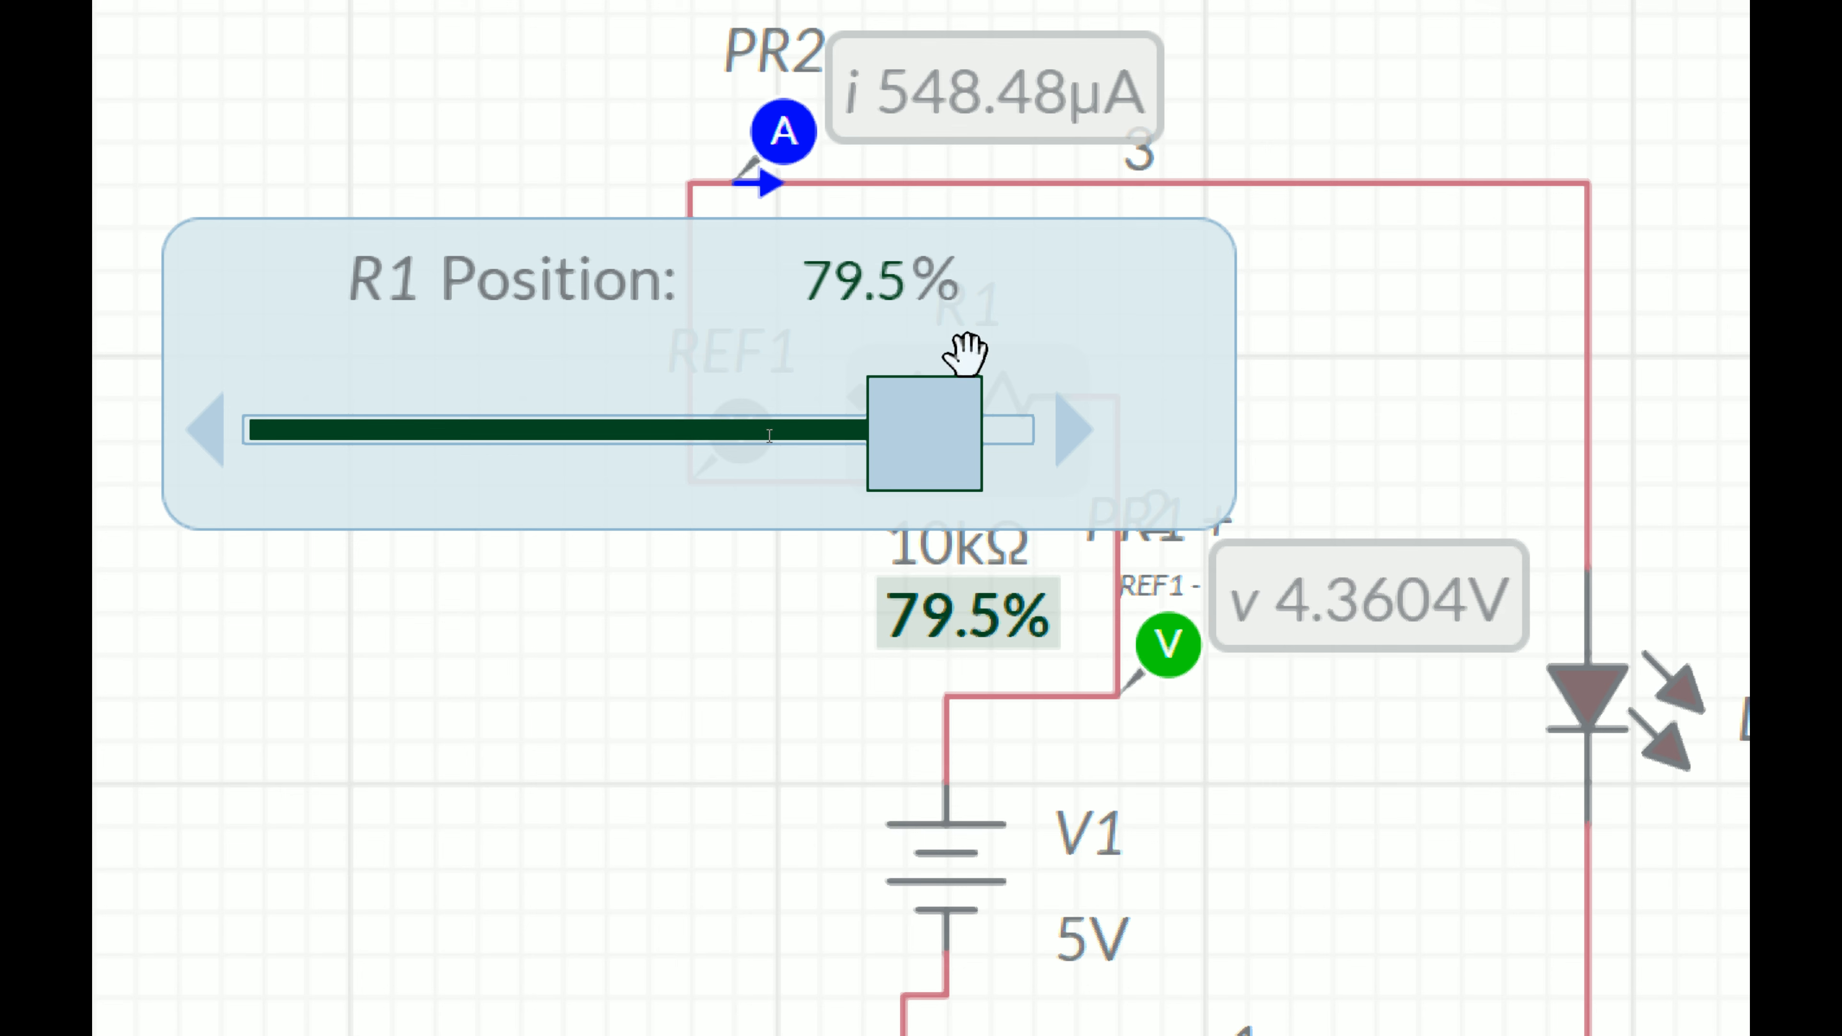
{"action": "left_click_drag", "start_coordinate": [971, 466], "coordinate": [907, 466]}
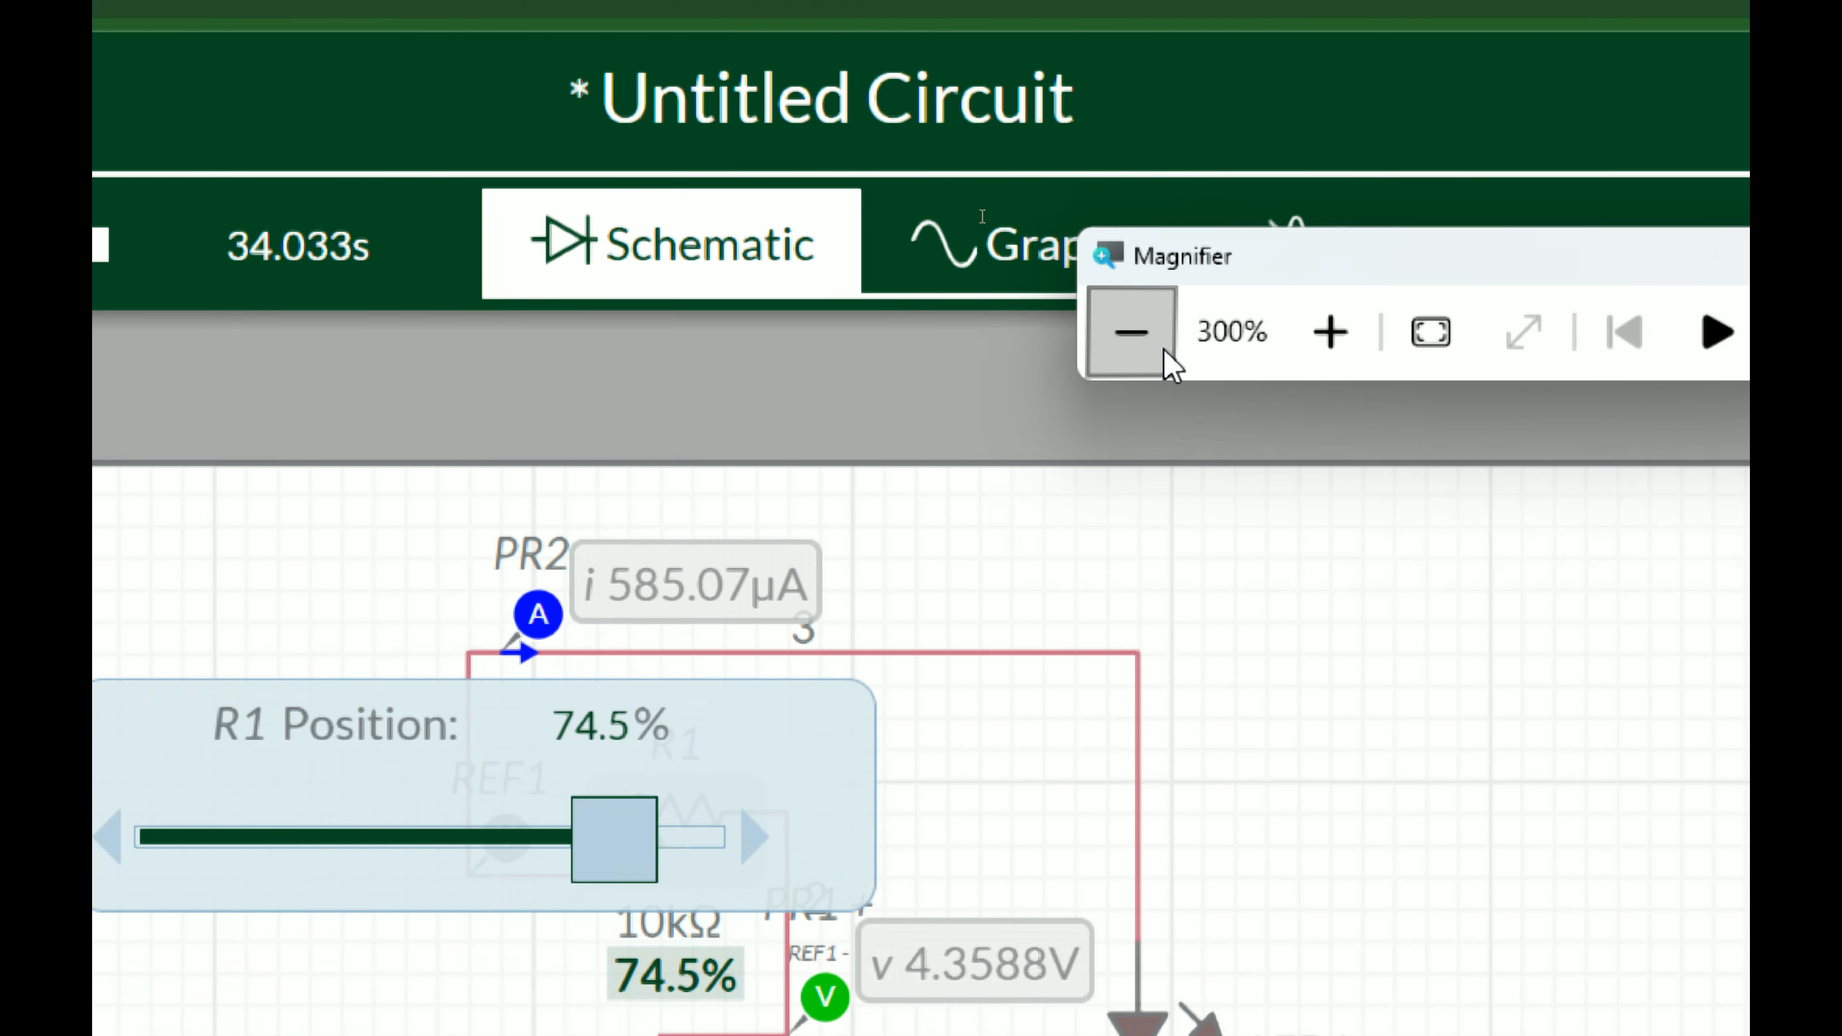
Step: Switch to the PowerPoint presentation on Ohm's law
{"action": "left_click", "coordinate": [1165, 351]}
{"action": "left_click", "coordinate": [1165, 351]}
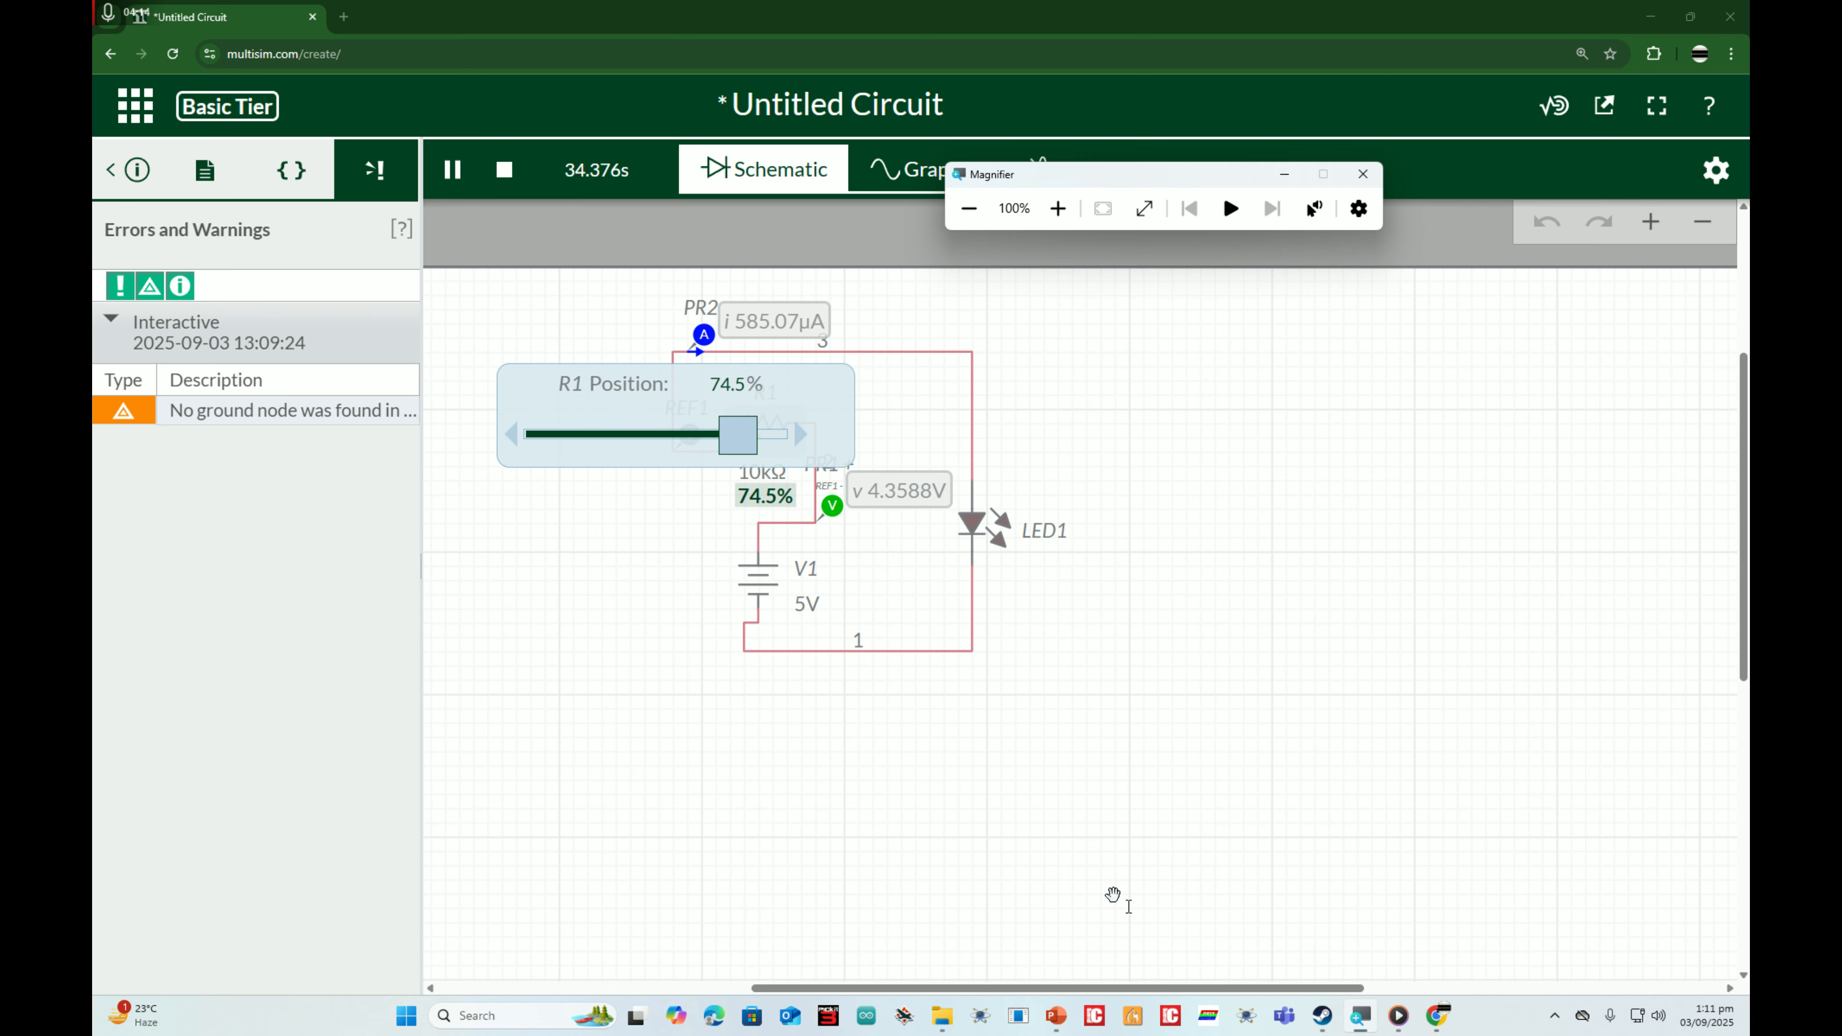
{"action": "left_click", "coordinate": [1057, 1015]}
{"action": "left_click_drag", "start_coordinate": [1132, 174], "coordinate": [1476, 96]}
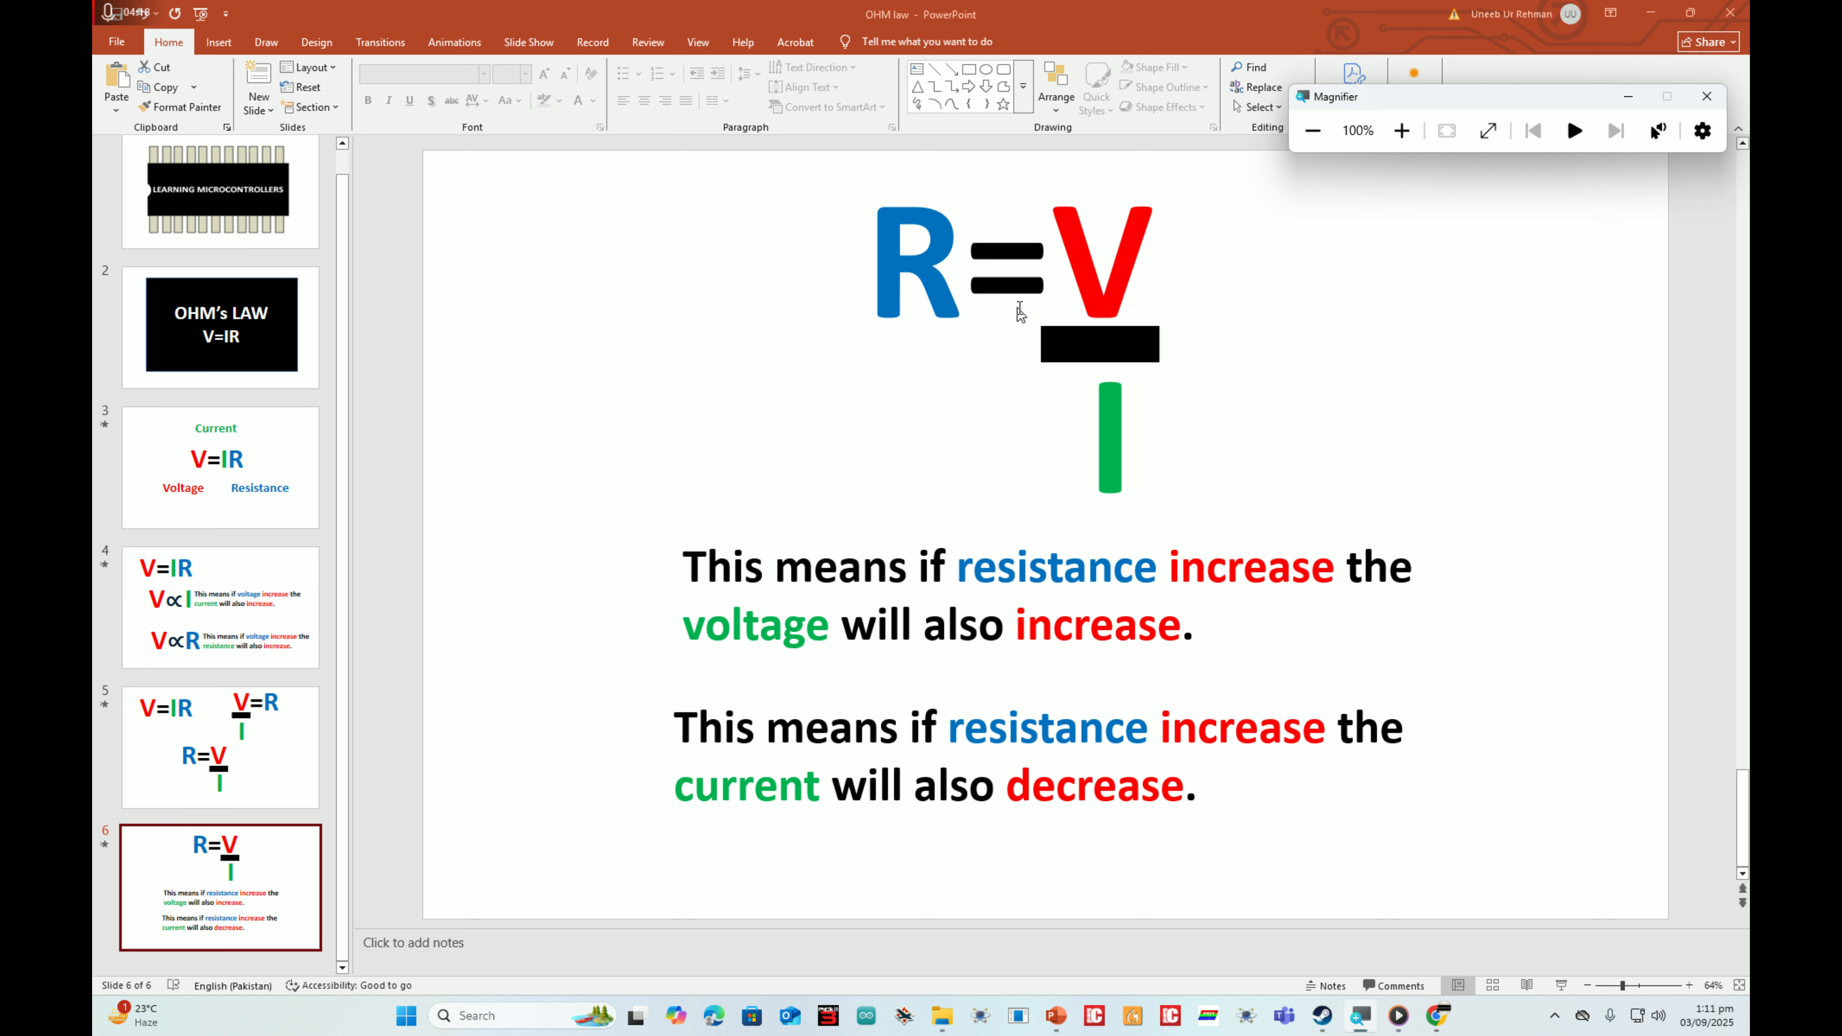